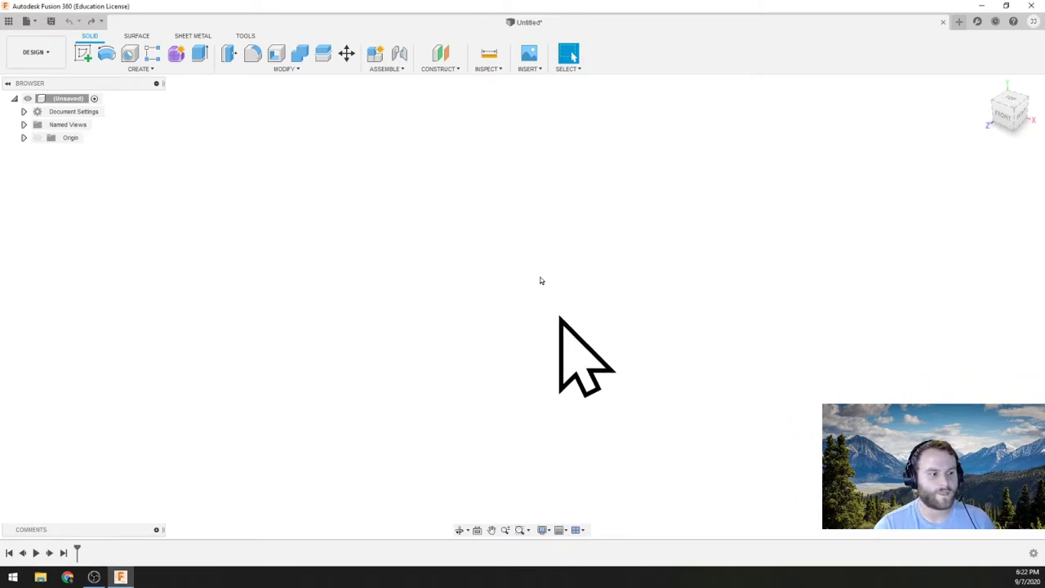
Step: Start a new sketch on the front (XY) origin plane and centre the origin in view
click(84, 57)
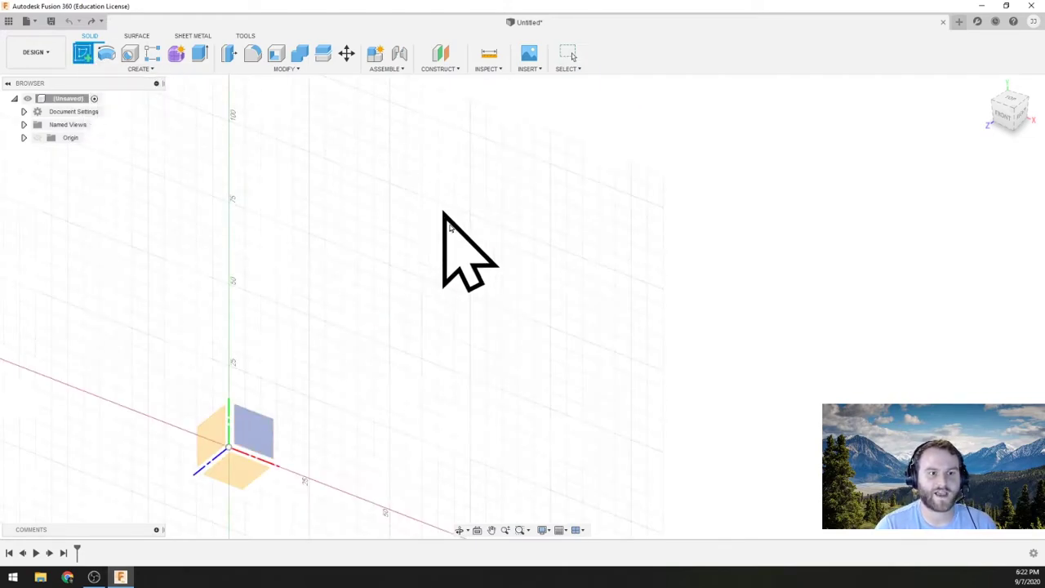
mouse_move(346, 334)
middle_down()
mouse_move(648, 169)
mouse_move(608, 193)
middle_up()
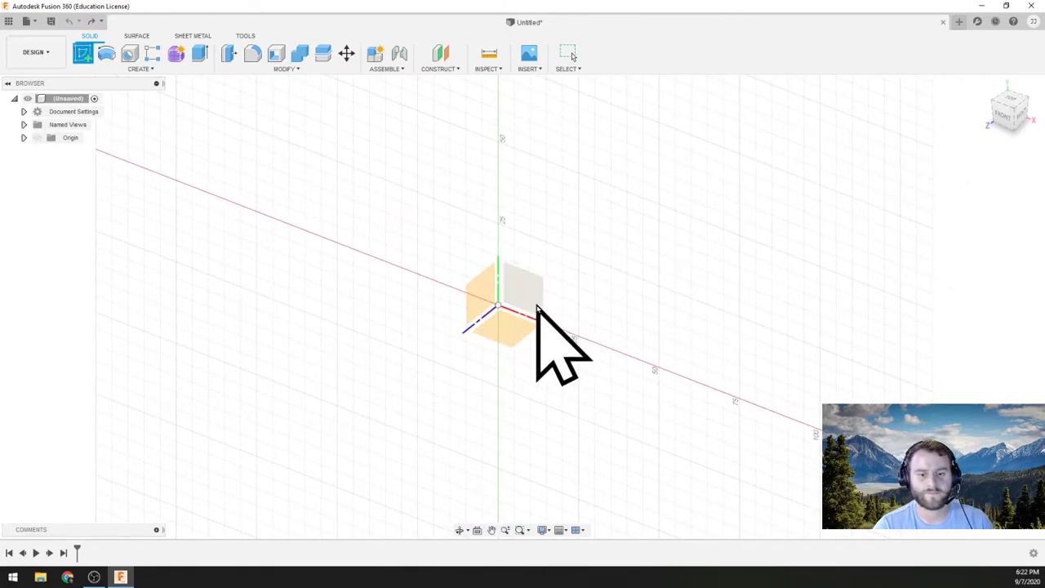
click(532, 296)
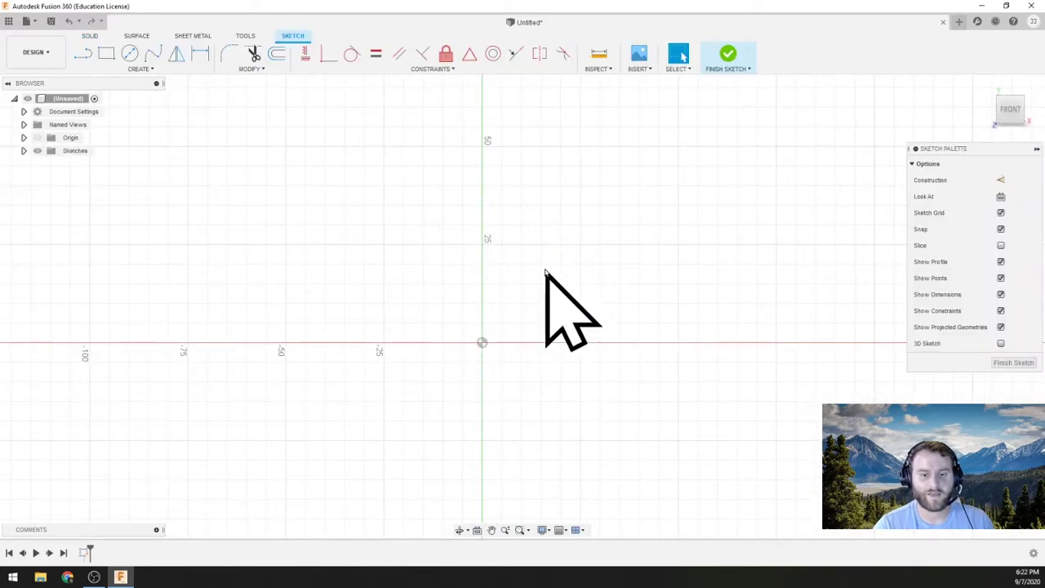
middle_drag(579, 268, 501, 299)
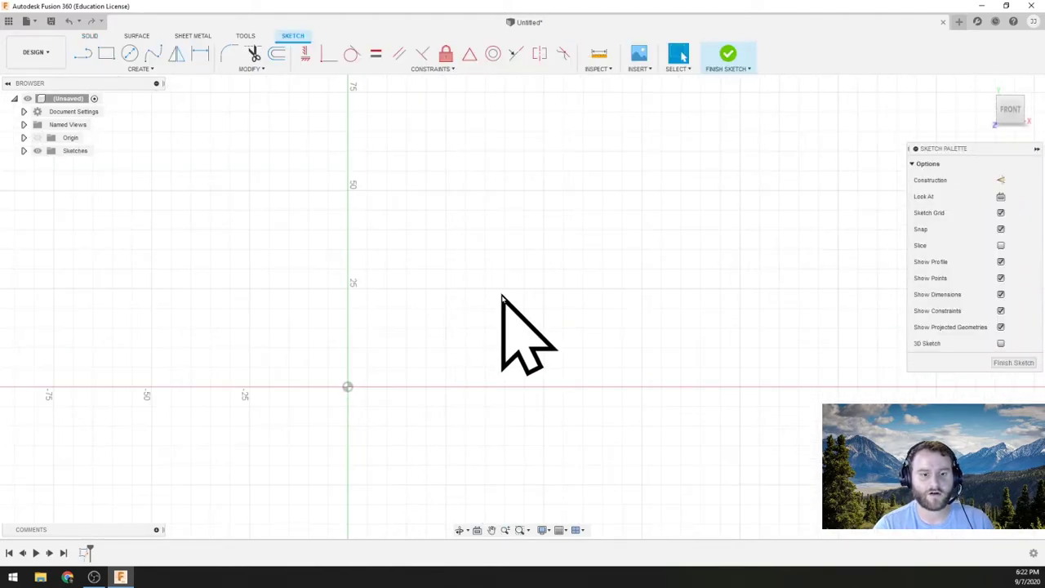
Step: Draw a few trial outline lines from the origin, then undo them to leave the sketch empty
click(82, 53)
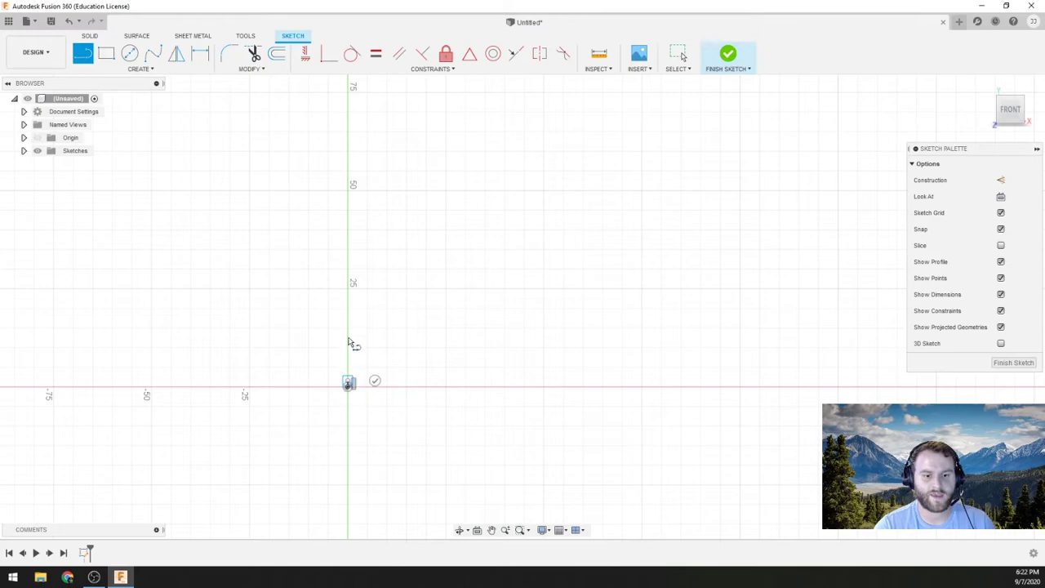
click(347, 306)
click(398, 255)
click(348, 219)
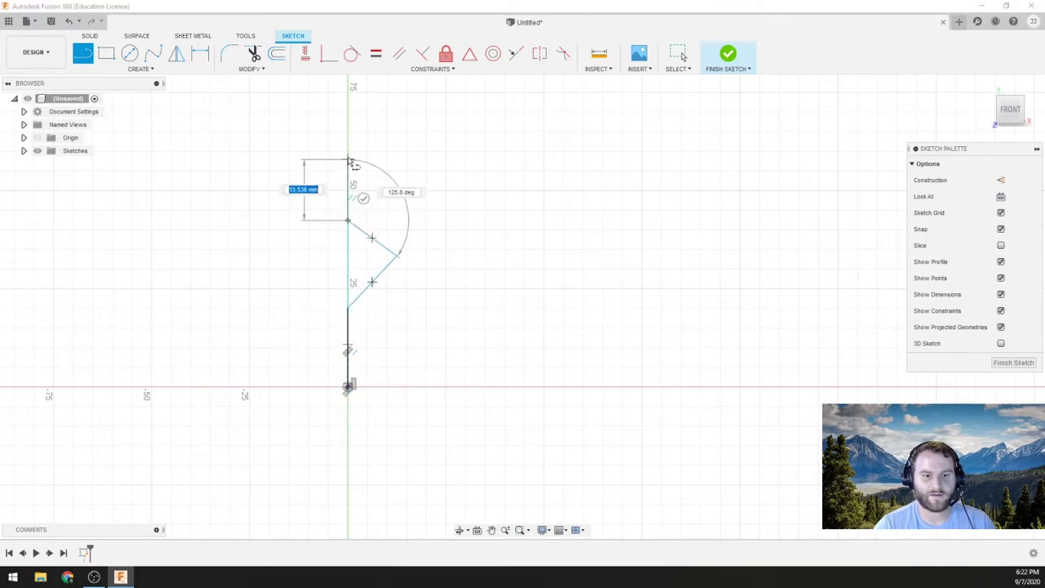
click(347, 159)
click(385, 200)
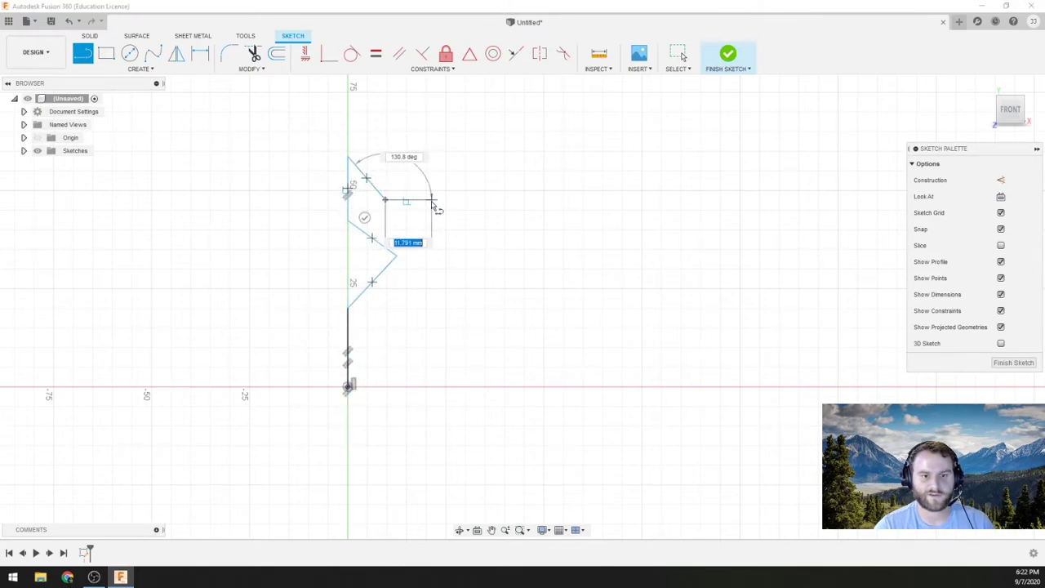
key(Escape)
key(ctrl+z)
key(ctrl+z)
key(ctrl+z)
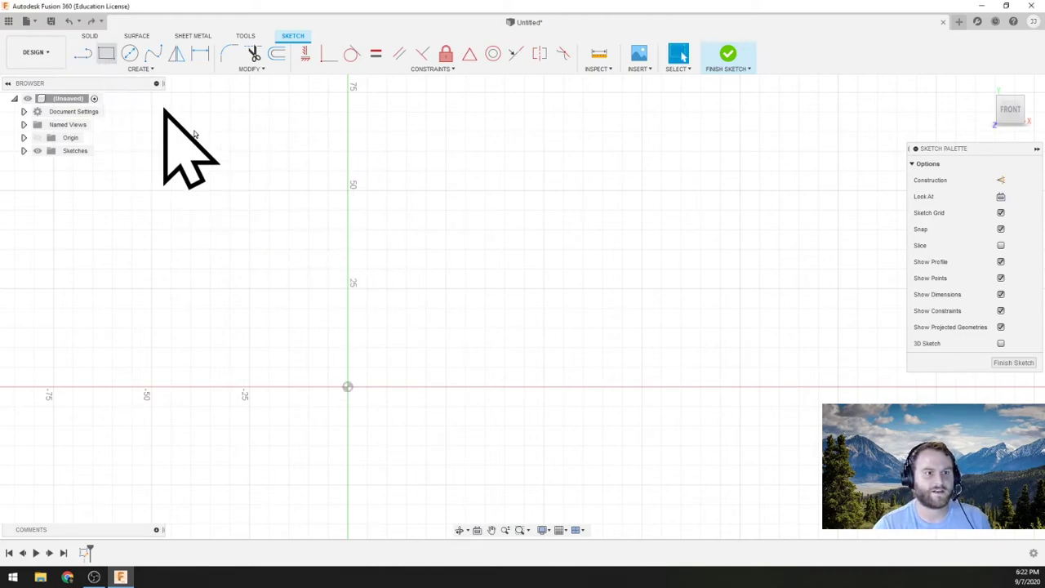
Step: Try the two-point and three-point rectangle tools, cancelling both attempts
key(r)
click(348, 387)
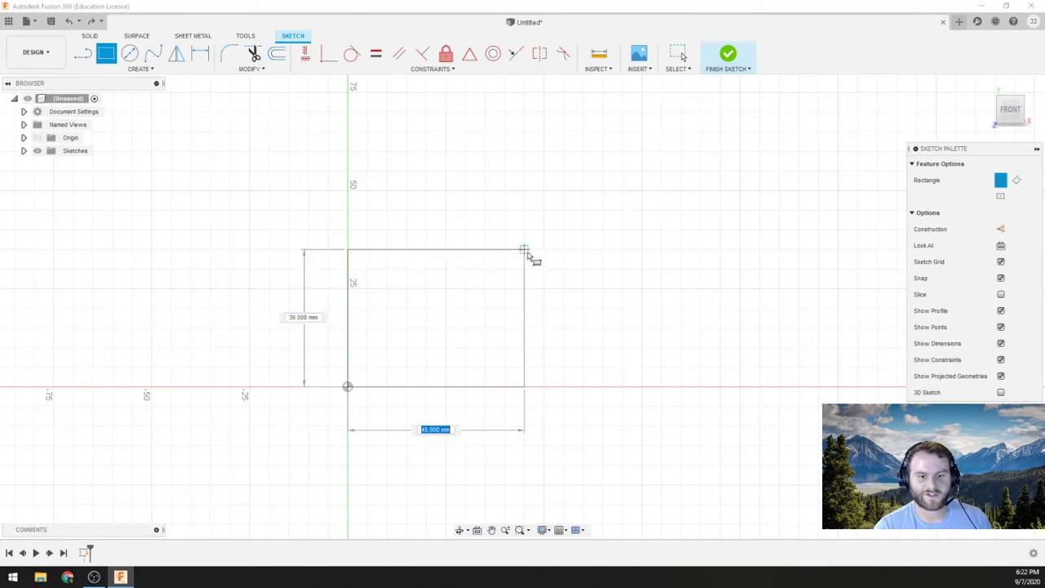
key(Escape)
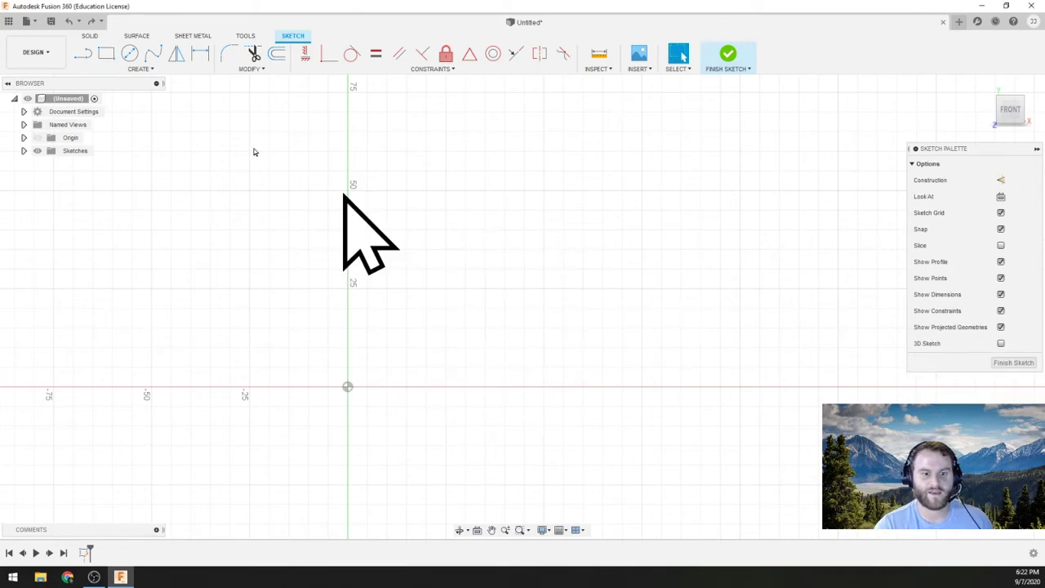
click(104, 70)
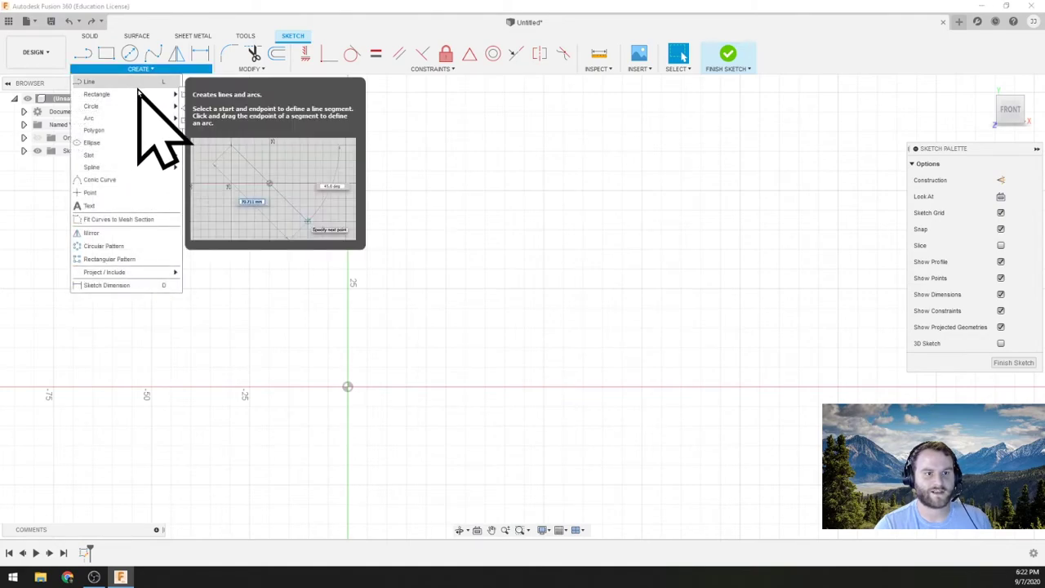
mouse_move(136, 94)
click(216, 107)
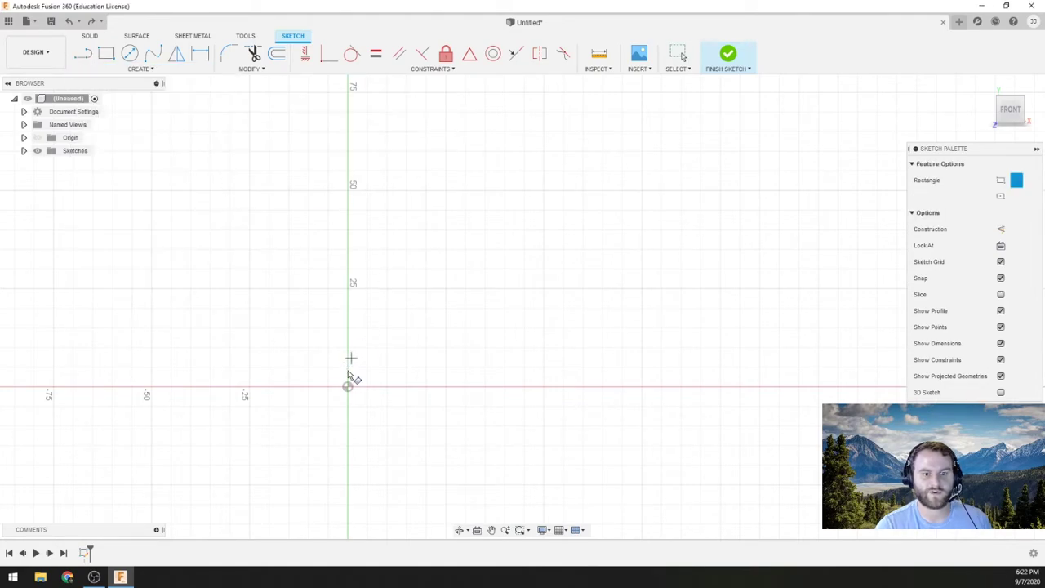
click(349, 230)
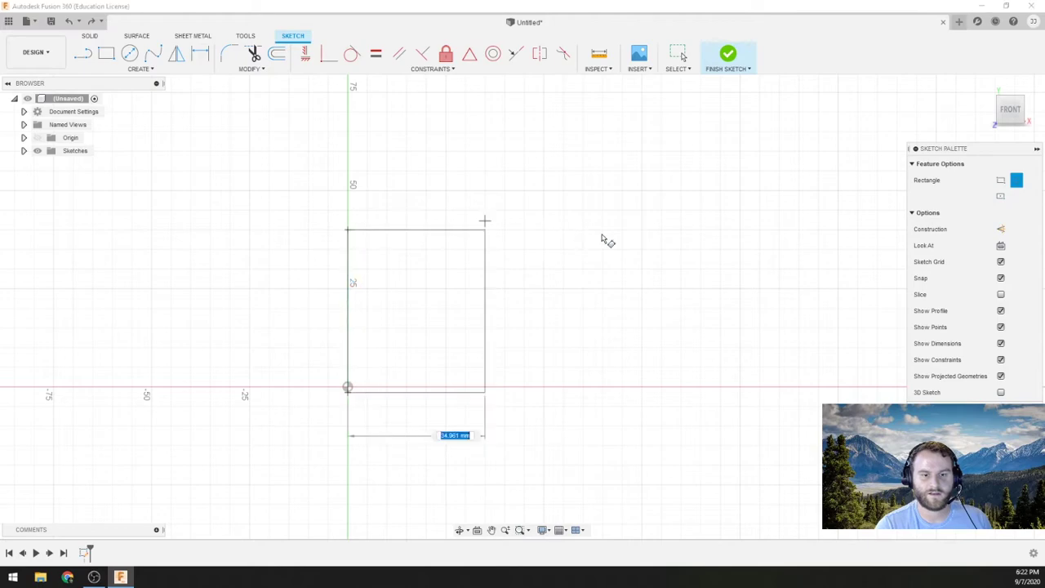
key(Escape)
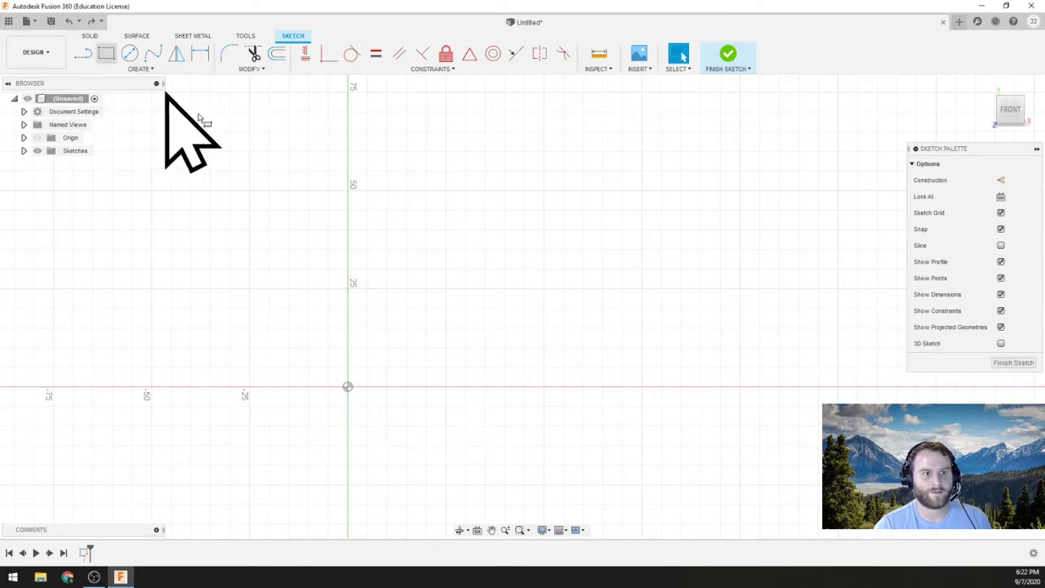
Step: Draw a two-corner rectangle anchored at the origin, 30 mm high and 40 mm wide
key(r)
click(348, 387)
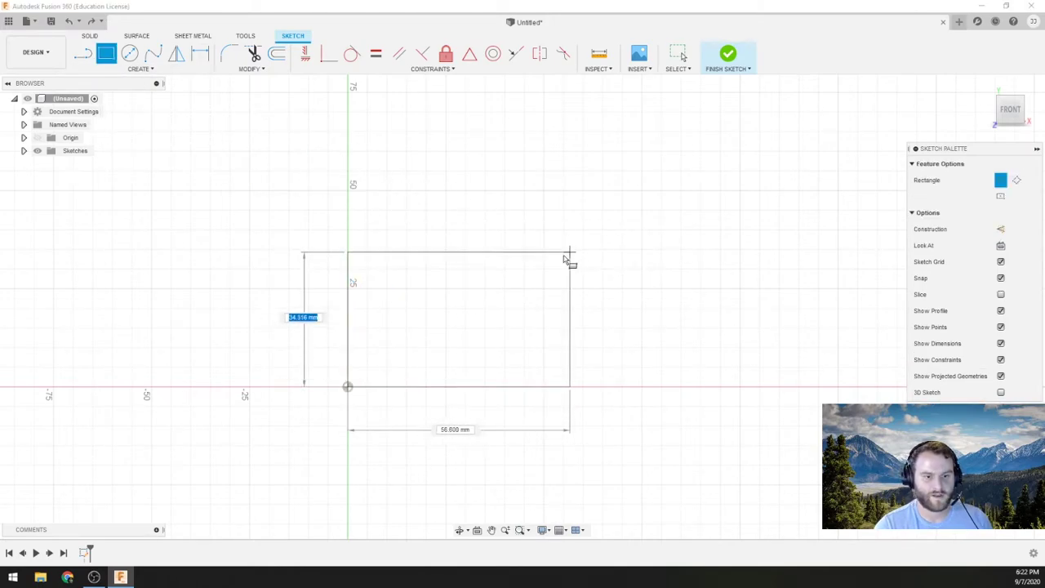
key(Tab)
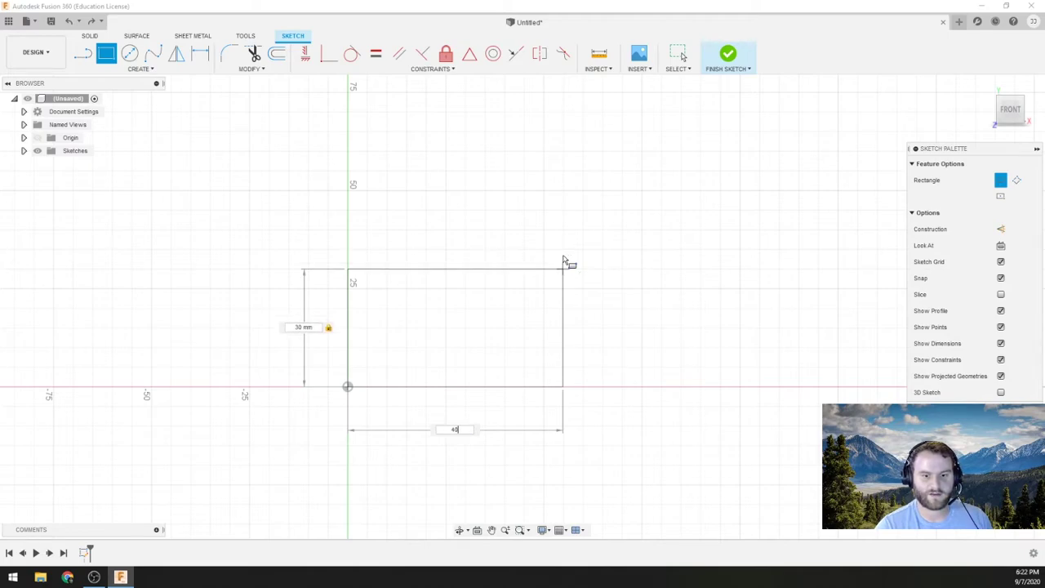
key(Return)
key(Escape)
scroll(539, 292, up, 5)
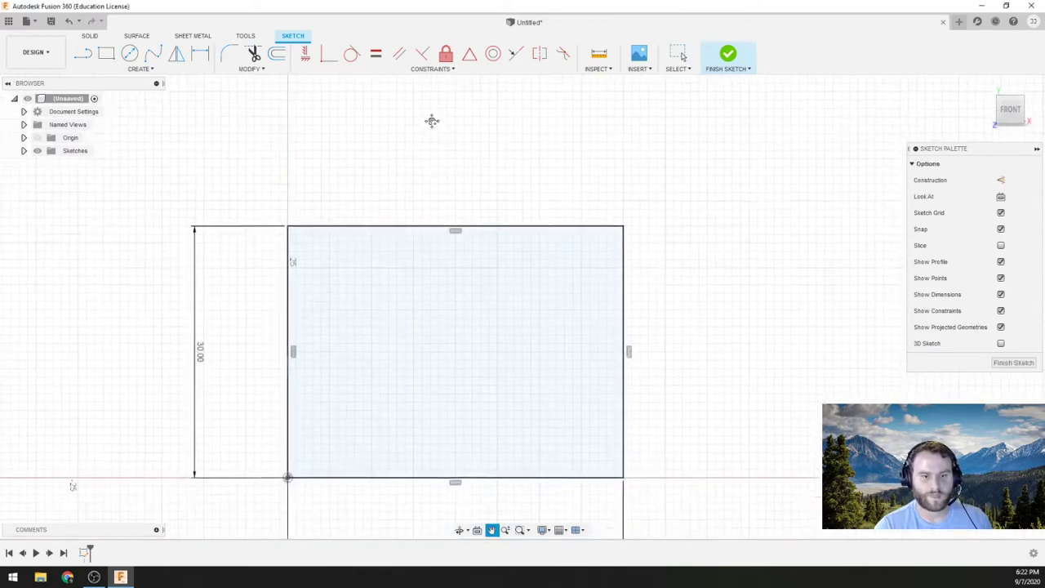
Step: Draw two 5 mm lines at 45° from the rectangle's top-left corner to form the left notch
click(83, 55)
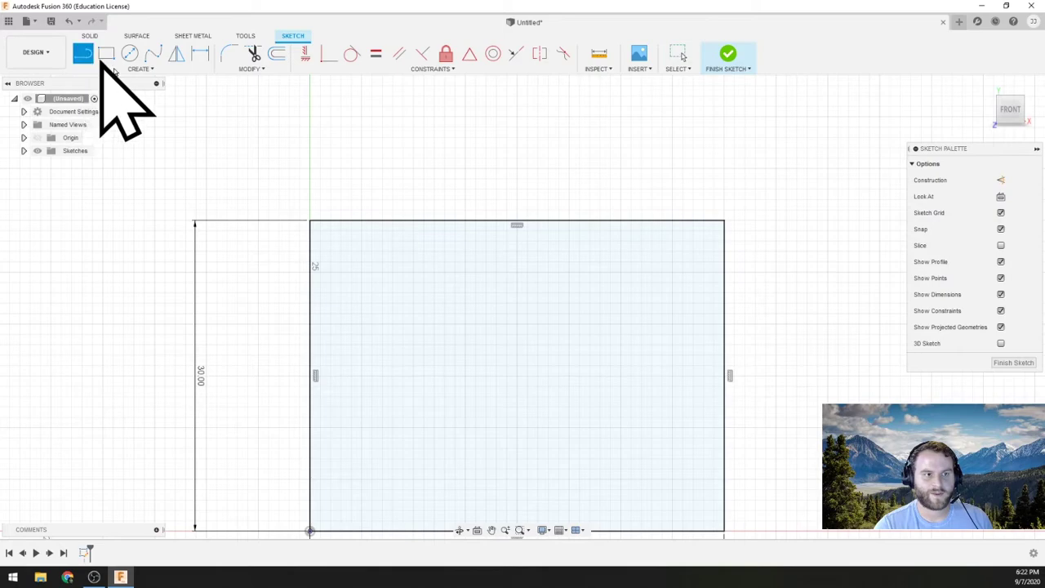
scroll(236, 168, up, 2)
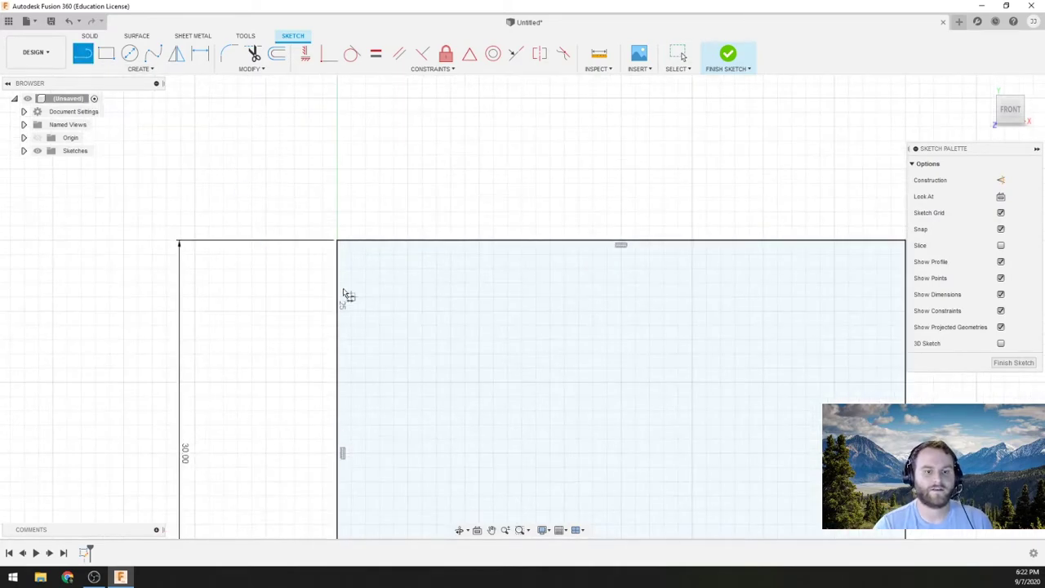
click(339, 241)
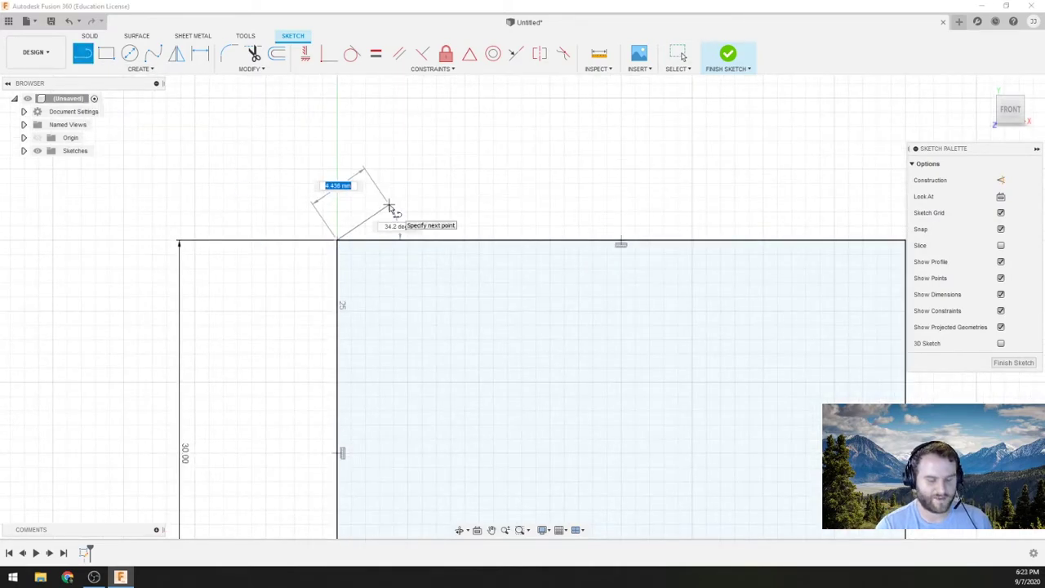
key(Tab)
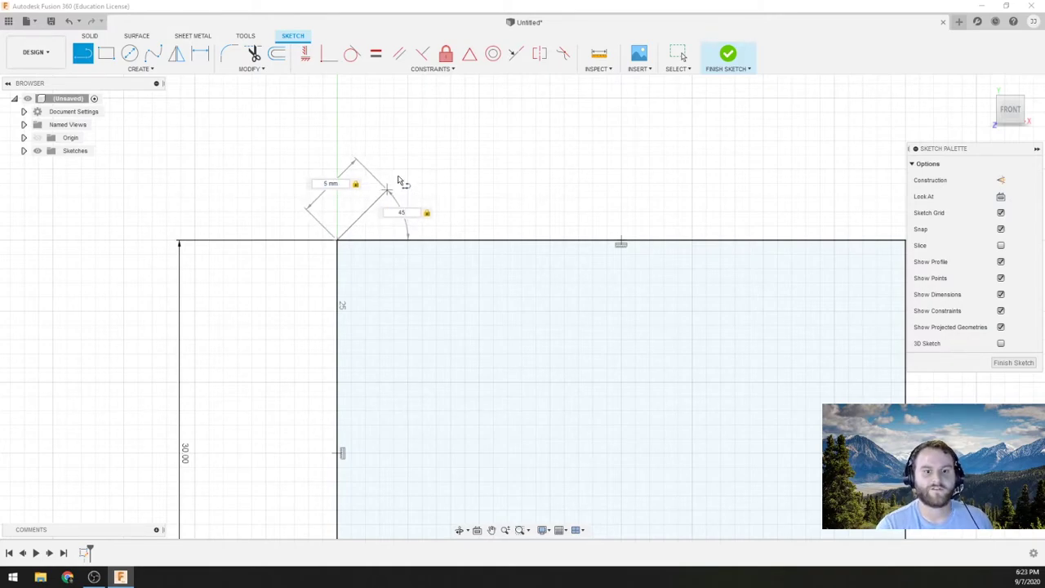
key(Return)
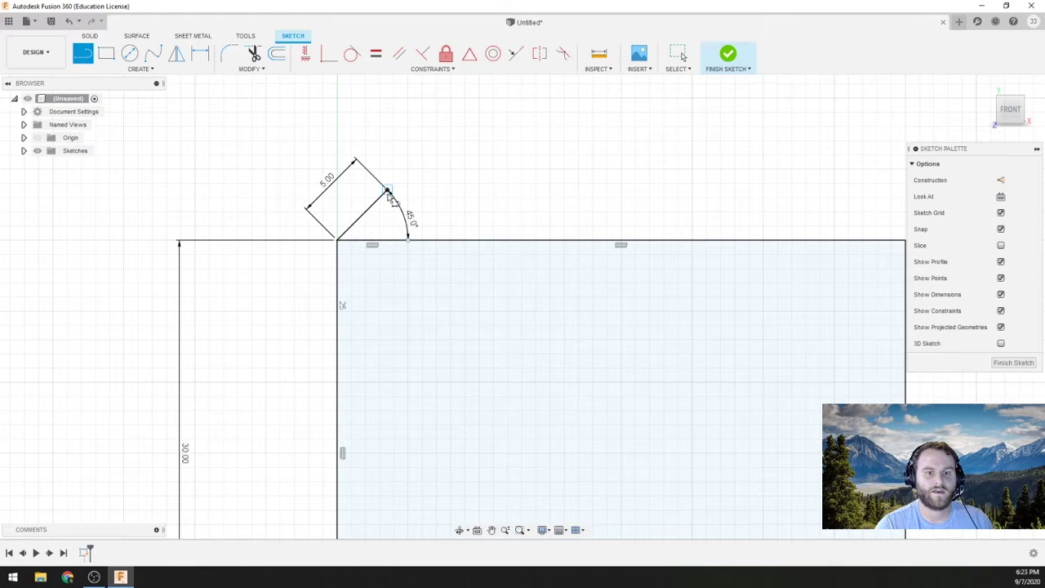
click(387, 191)
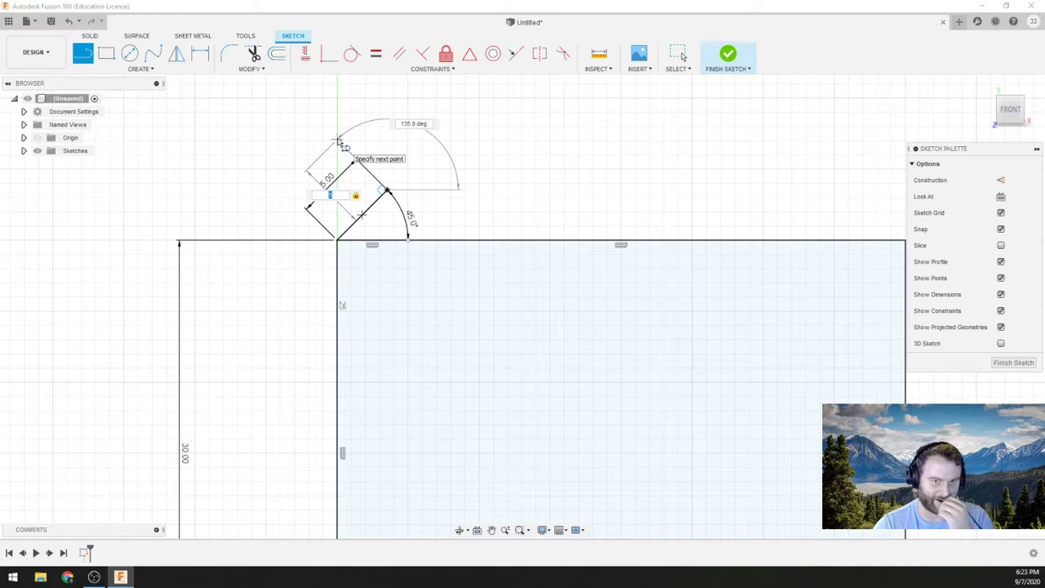
click(339, 142)
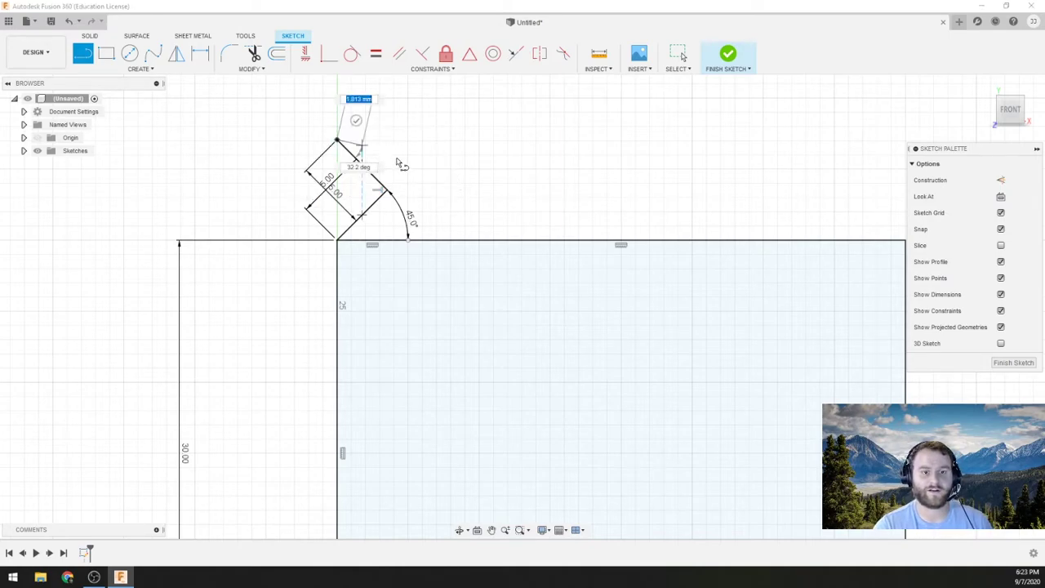
scroll(490, 180, up, 2)
key(Escape)
Step: Draw 5 mm notch edges at 45° and 90° from the rectangle's top-right corner
middle_drag(584, 147, 422, 214)
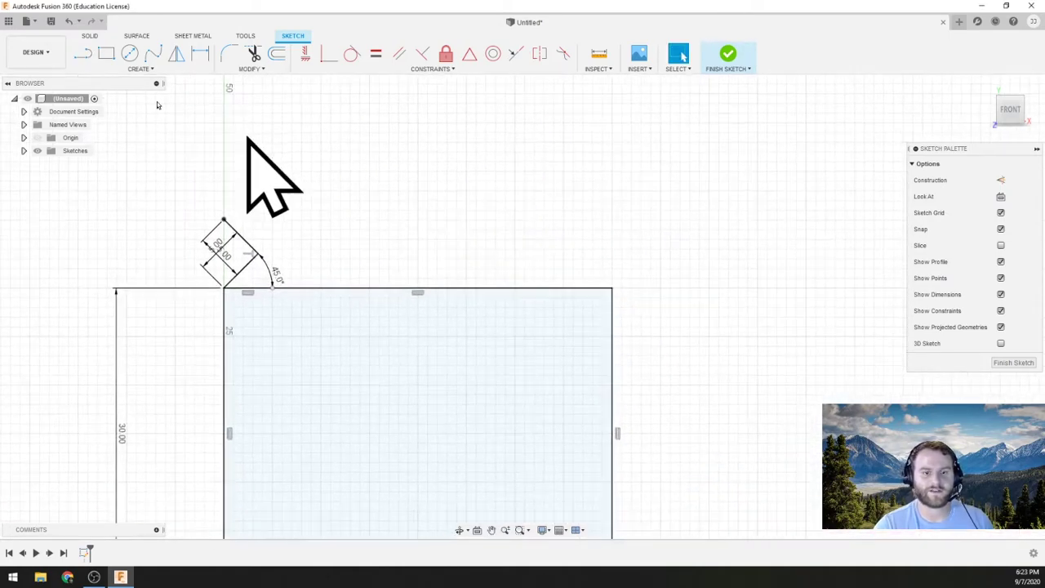
click(83, 53)
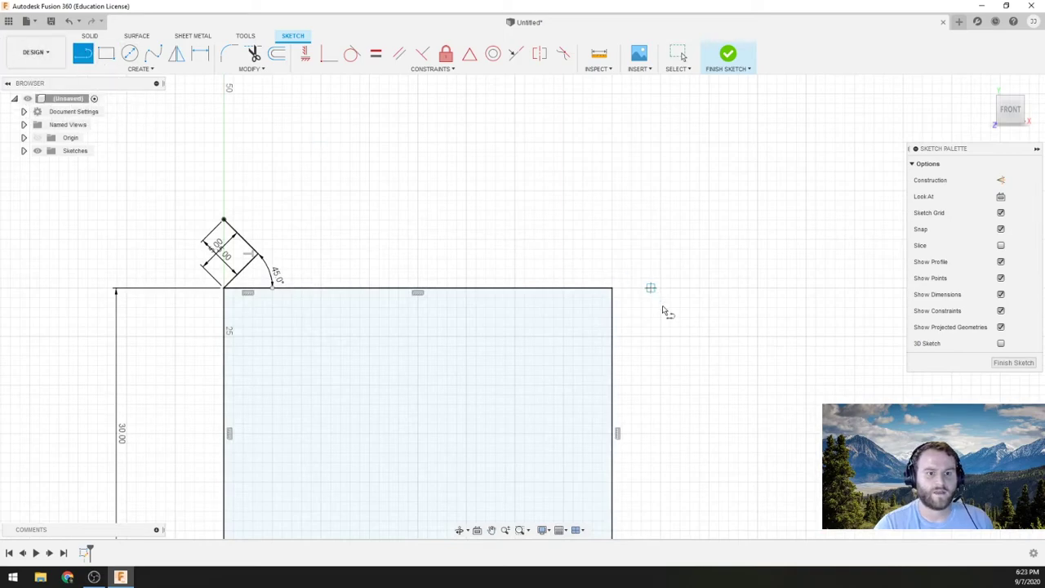
click(611, 289)
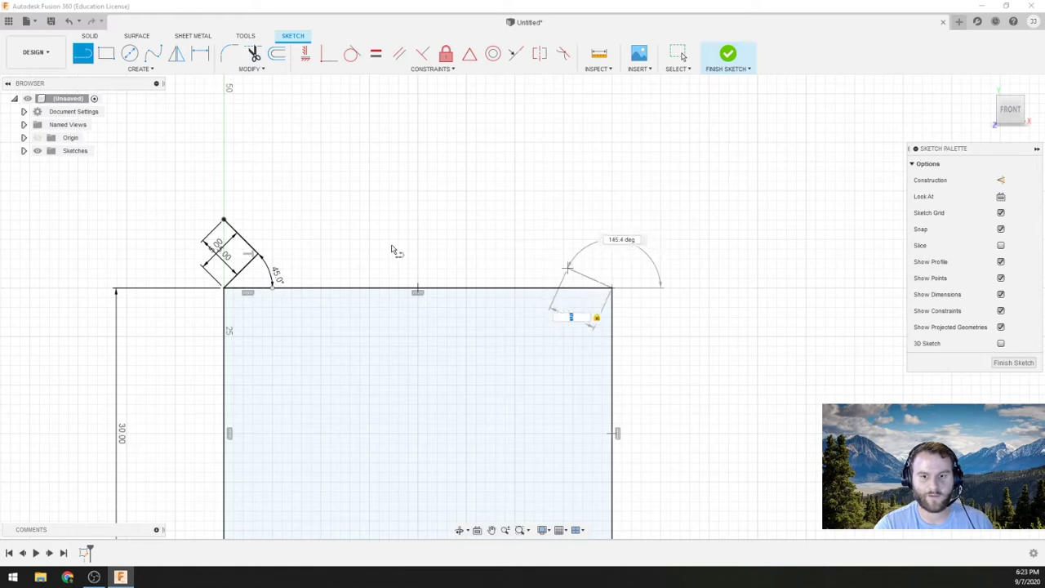
scroll(394, 250, down, 3)
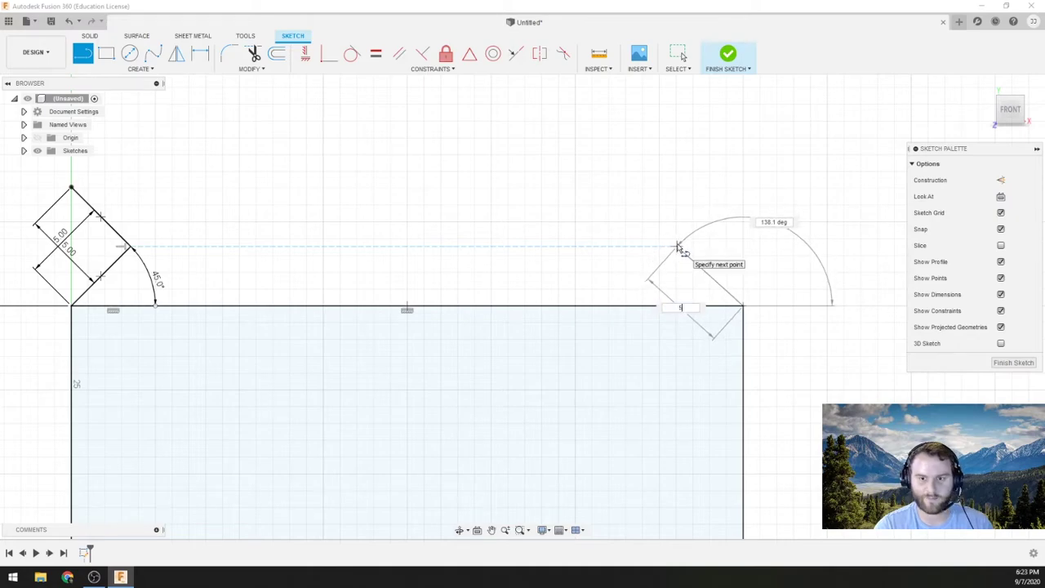
key(Tab)
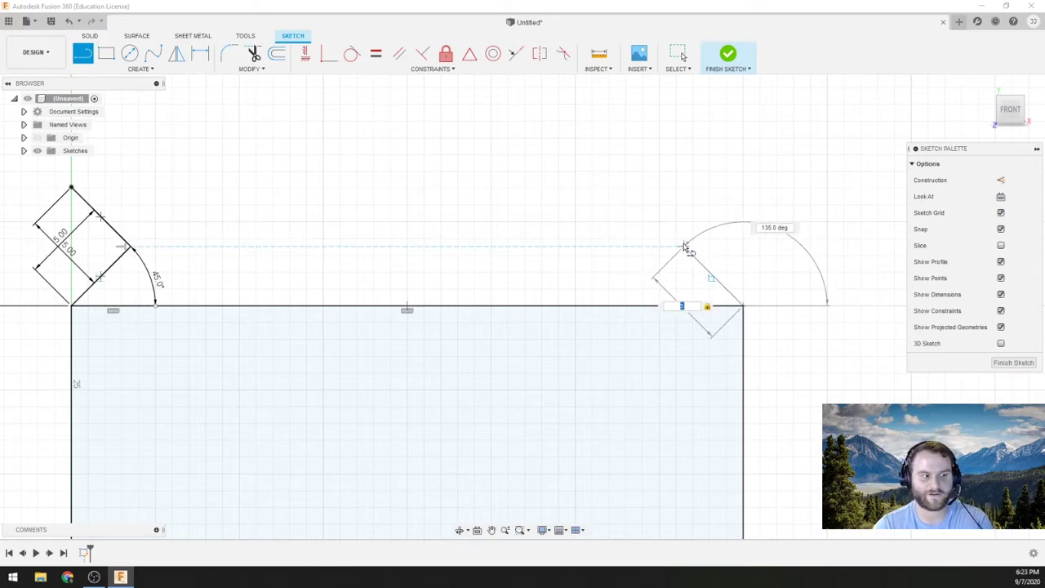
click(686, 246)
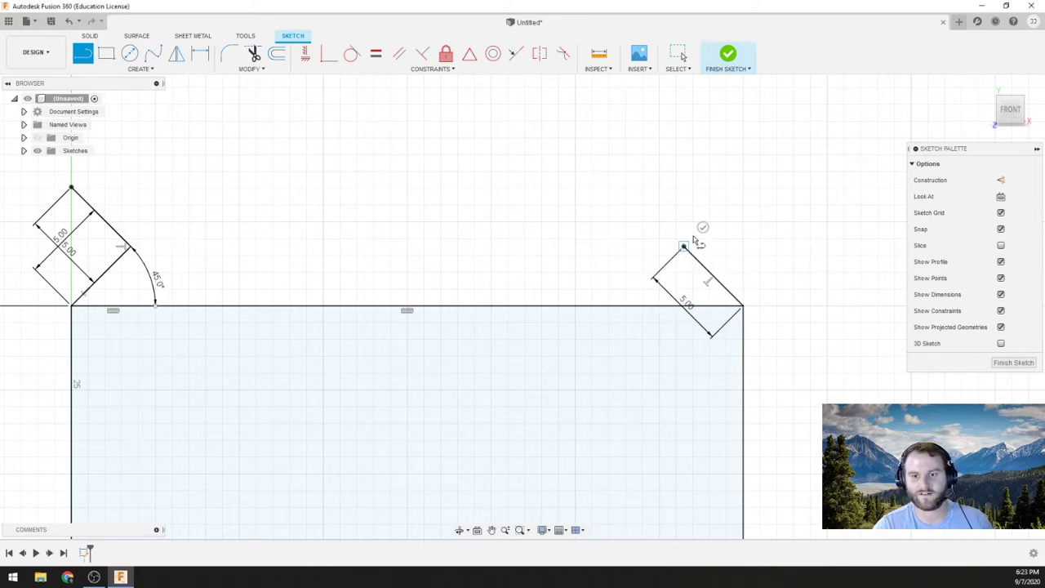
click(744, 189)
scroll(552, 297, down, 3)
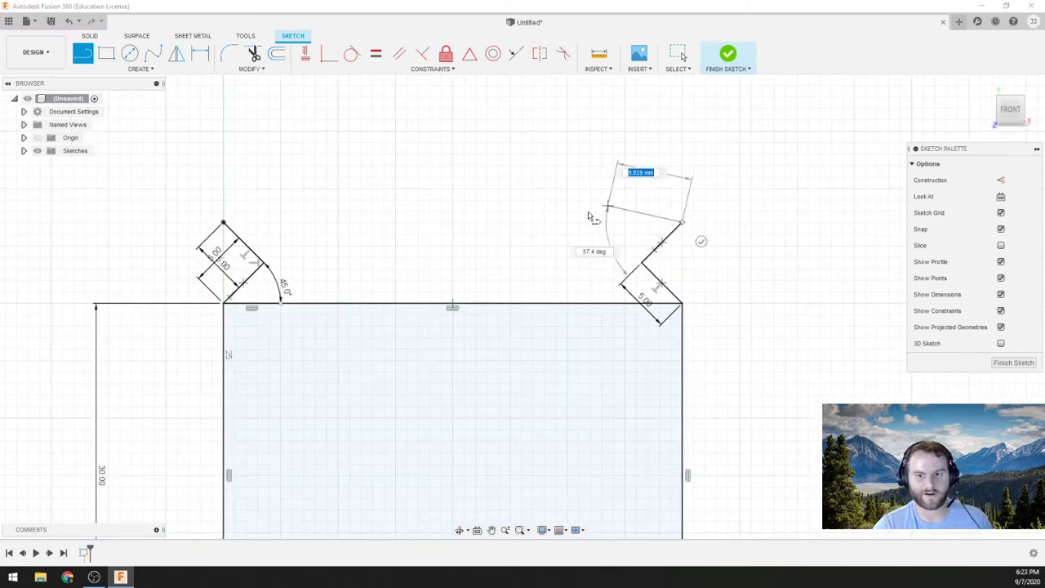
key(Escape)
Step: Draw a 30 × 40 mm rectangle from the left notch's top point, then finish the sketch
scroll(478, 274, down, 2)
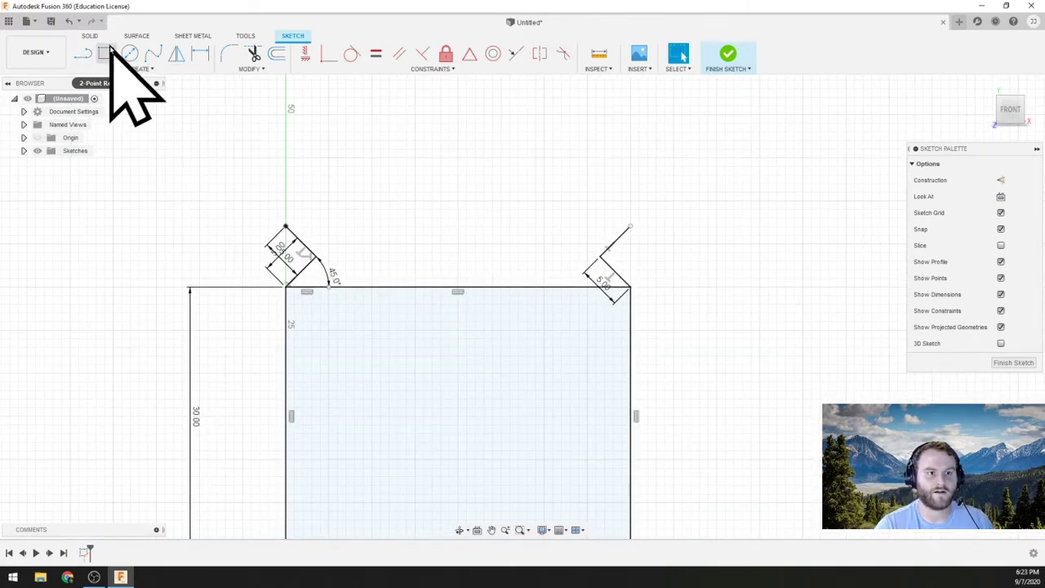
click(109, 51)
click(285, 226)
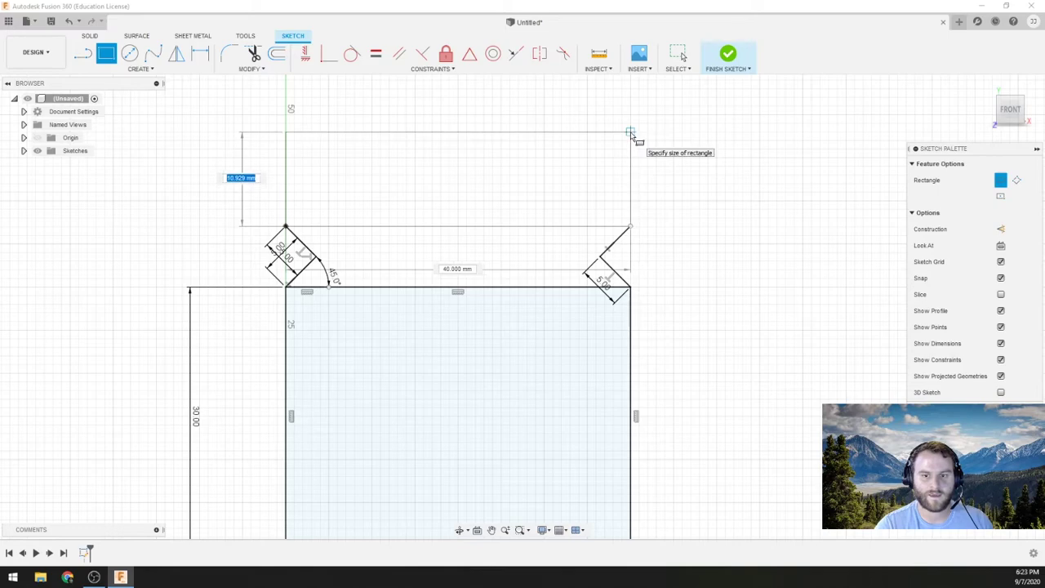
text(30)
key(Tab)
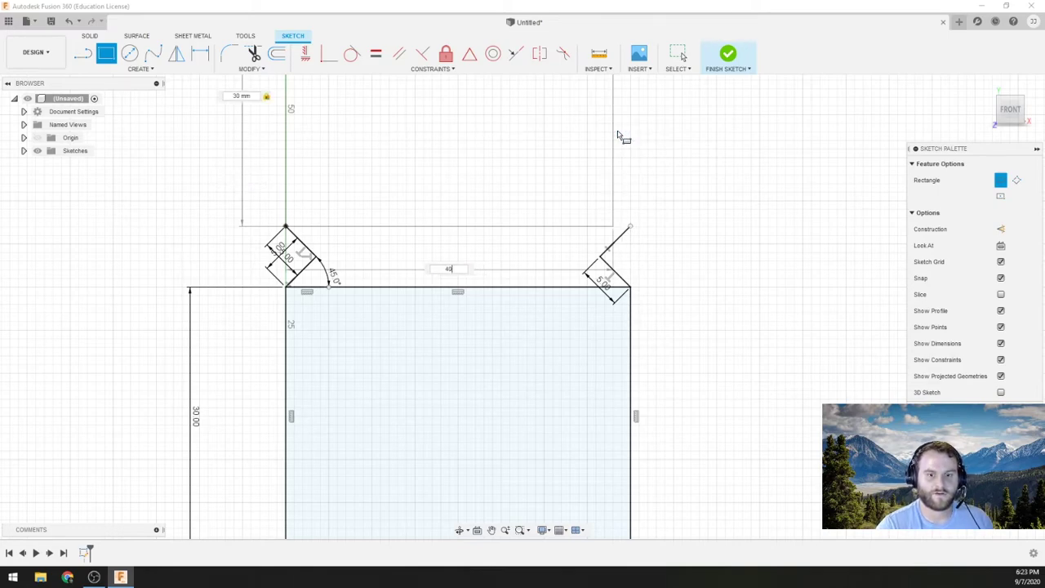
key(Return)
key(Escape)
scroll(634, 168, down, 5)
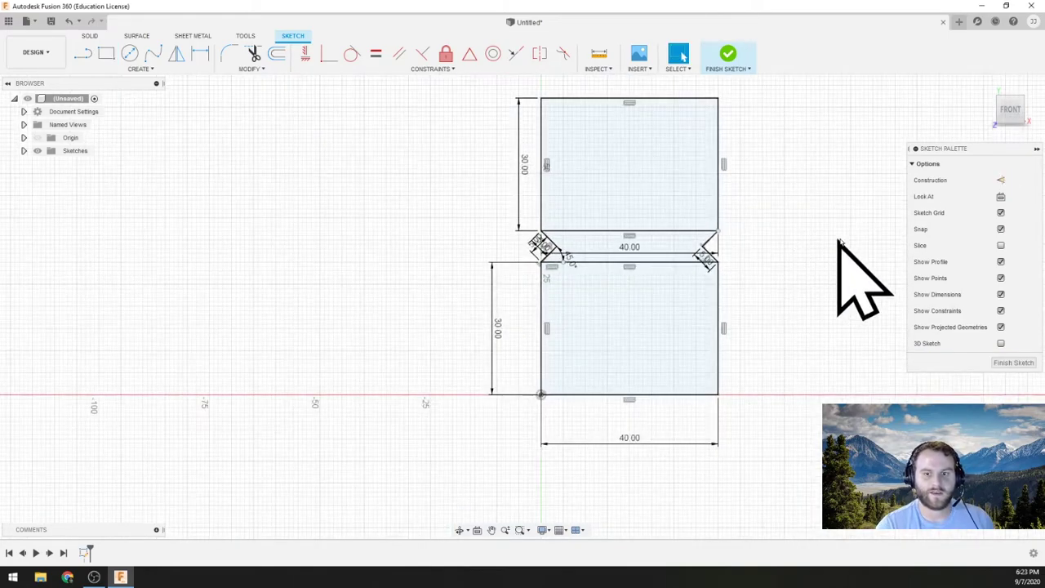
click(729, 57)
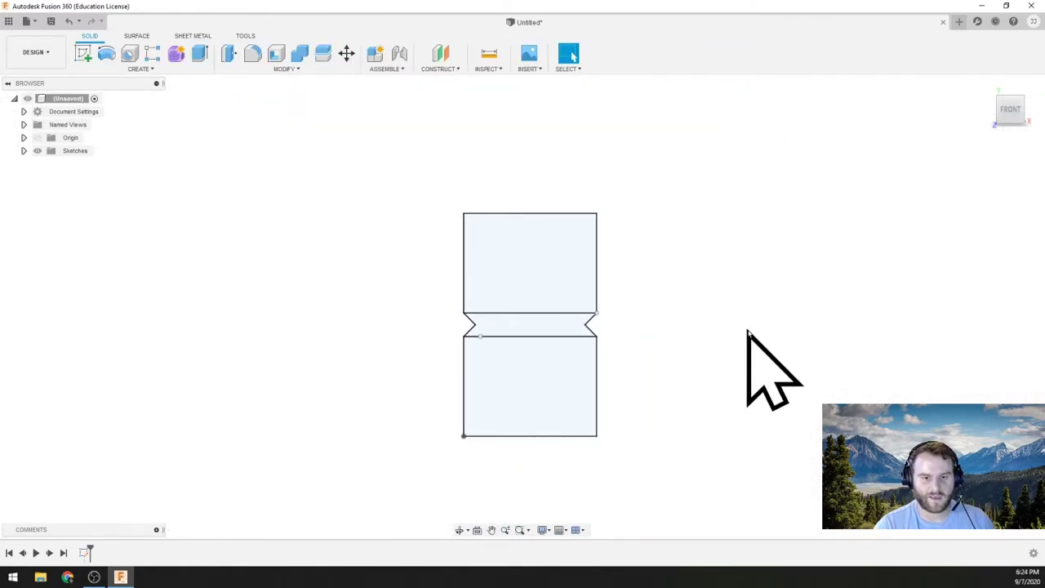
mouse_move(706, 331)
shift+middle_down()
mouse_move(669, 319)
mouse_move(599, 341)
mouse_move(625, 334)
shift+middle_up()
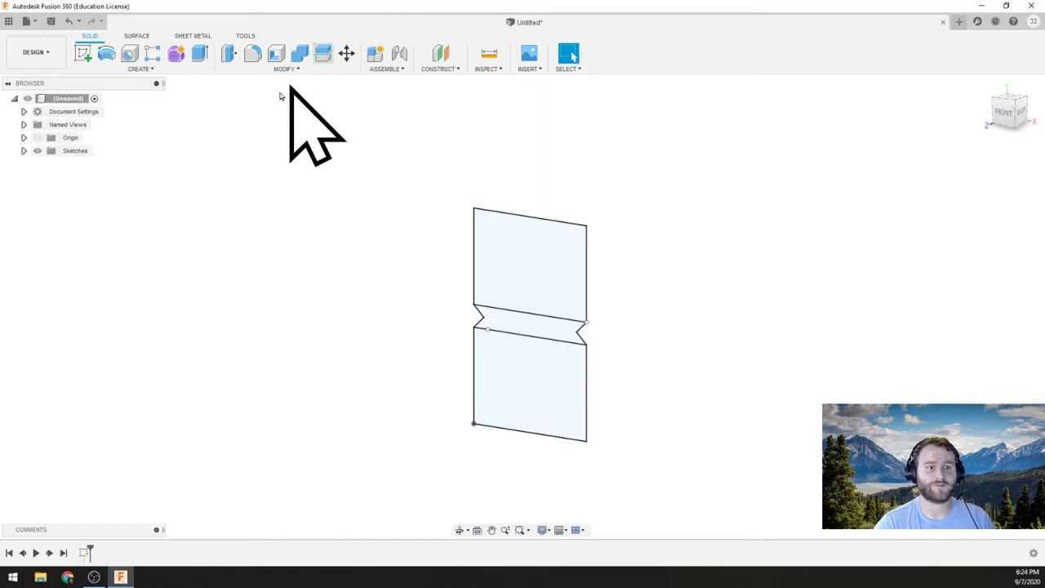
Step: Extrude the upper, middle and lower profiles -40 mm into a solid block
click(203, 55)
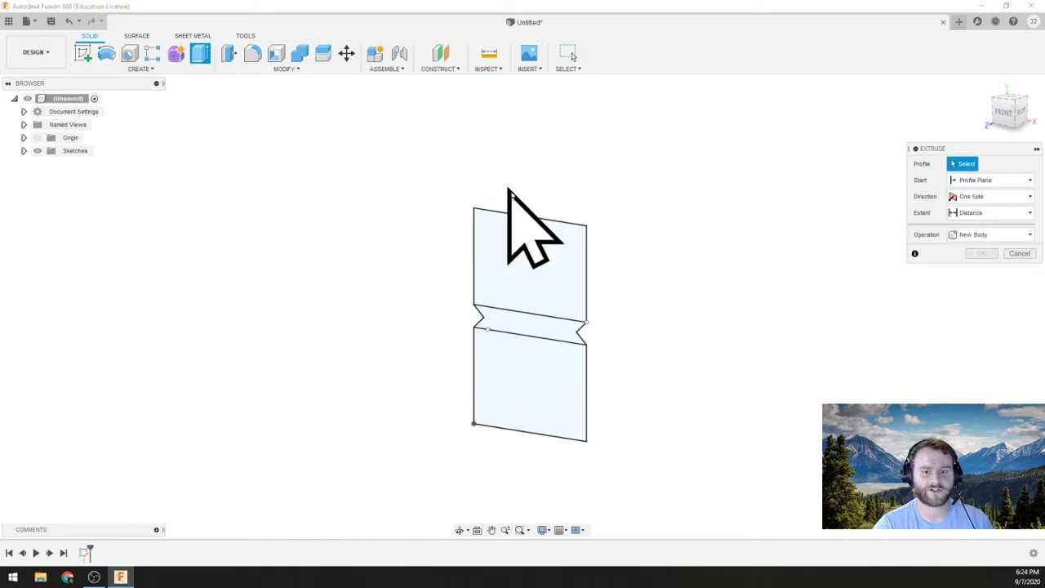
click(542, 292)
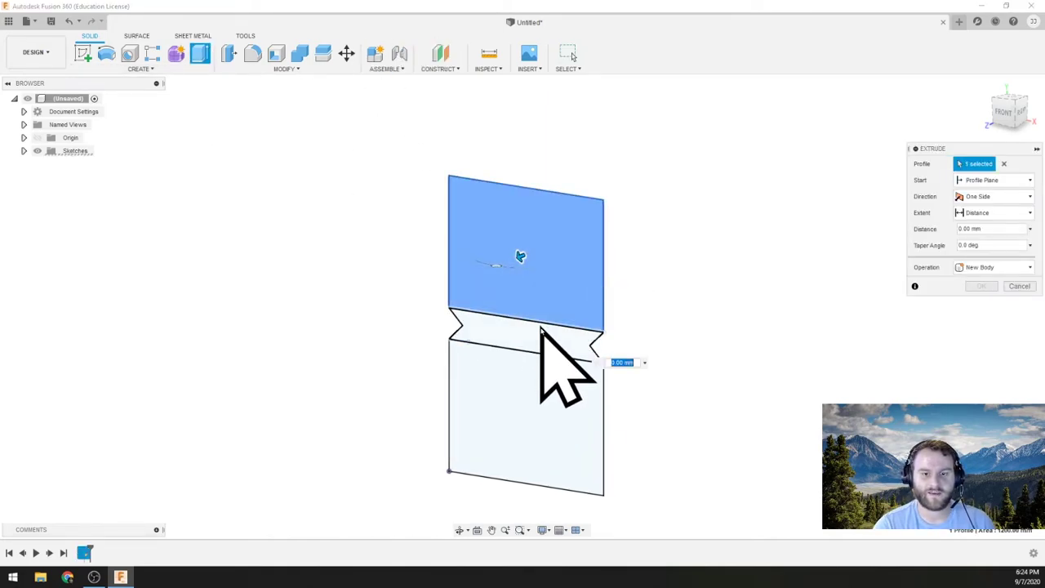
click(519, 337)
click(520, 419)
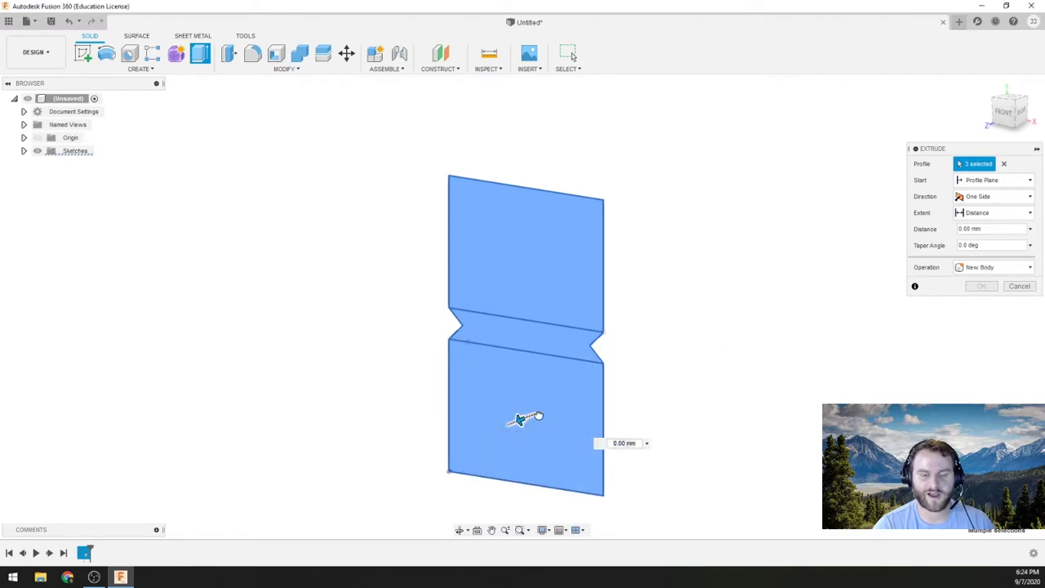
drag(519, 419, 646, 367)
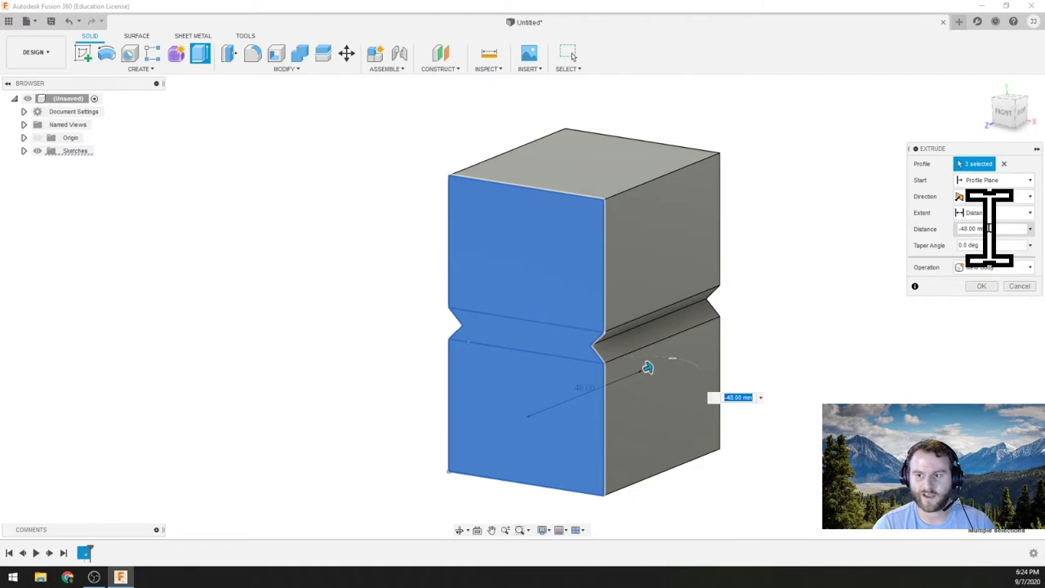
double_click(991, 229)
text(-40)
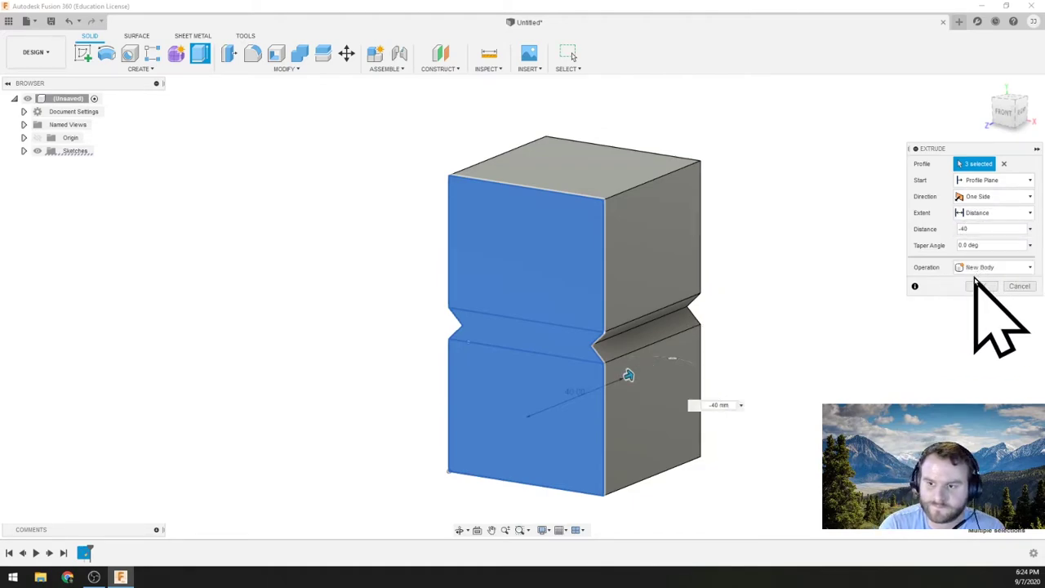
click(984, 286)
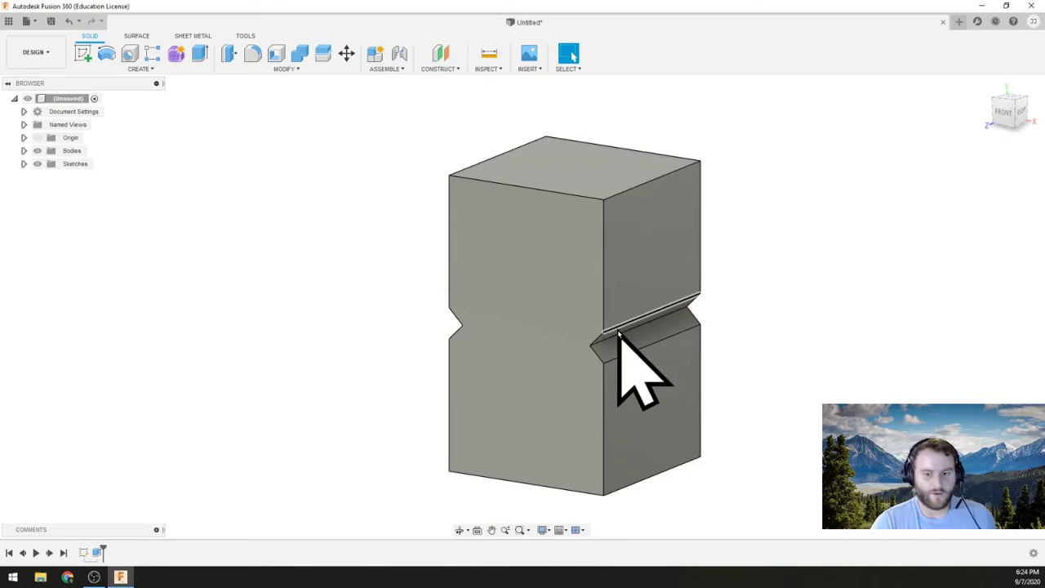
Step: Orbit the notched block, check the CaliCat reference images, and snap to the front view
shift+middle_drag(619, 338, 573, 54)
key(alt+Tab)
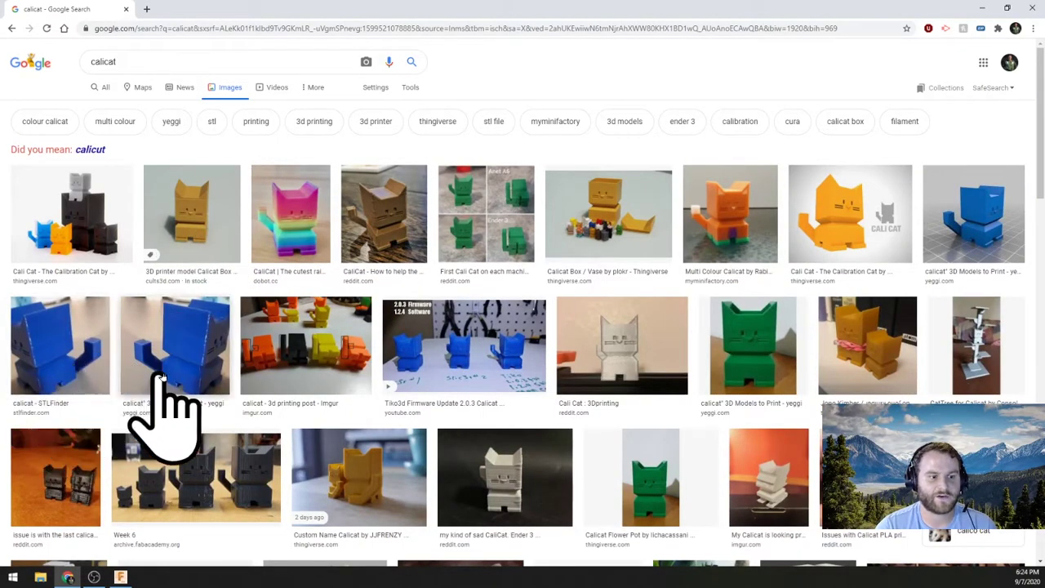
click(983, 9)
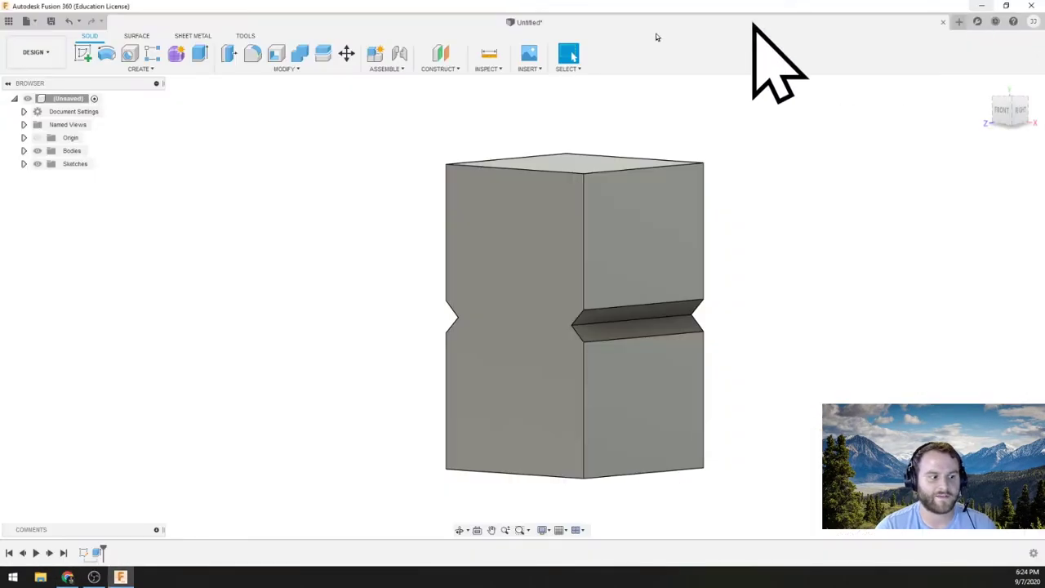
shift+middle_drag(609, 260, 1025, 71)
click(1006, 109)
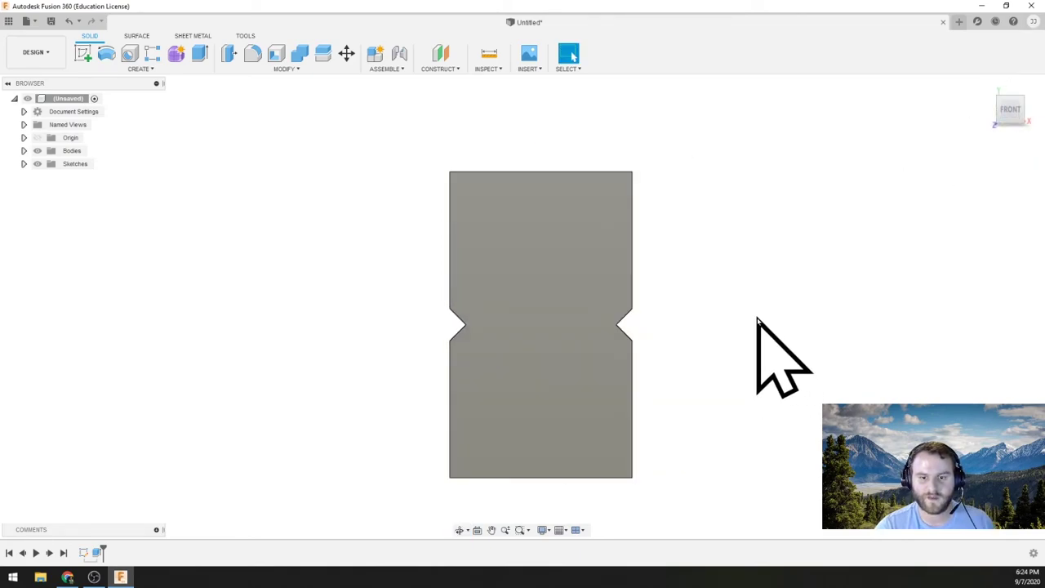
Step: Start a new sketch on the block's lower side face
shift+middle_drag(759, 322, 679, 327)
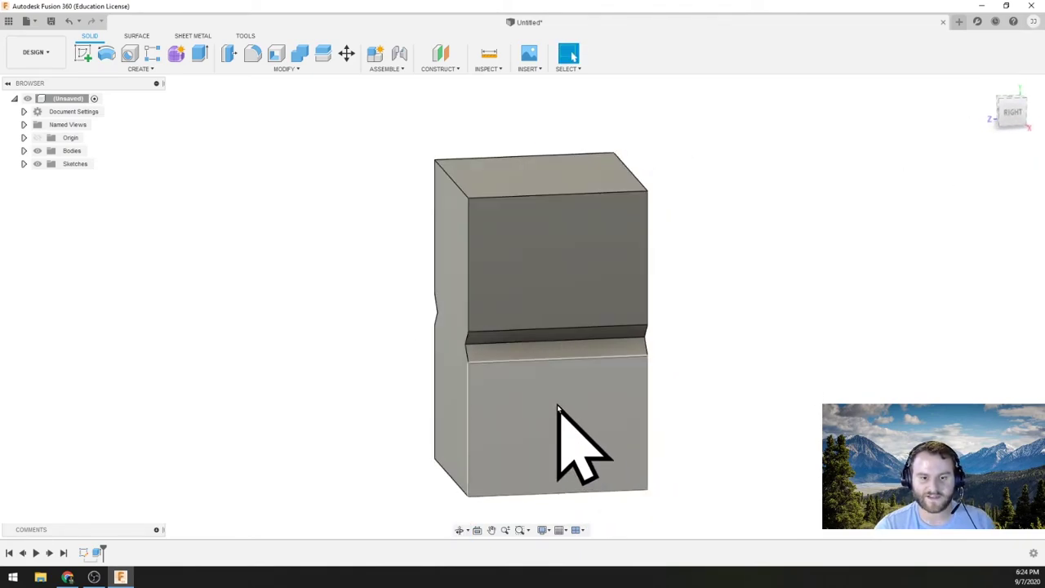
click(536, 371)
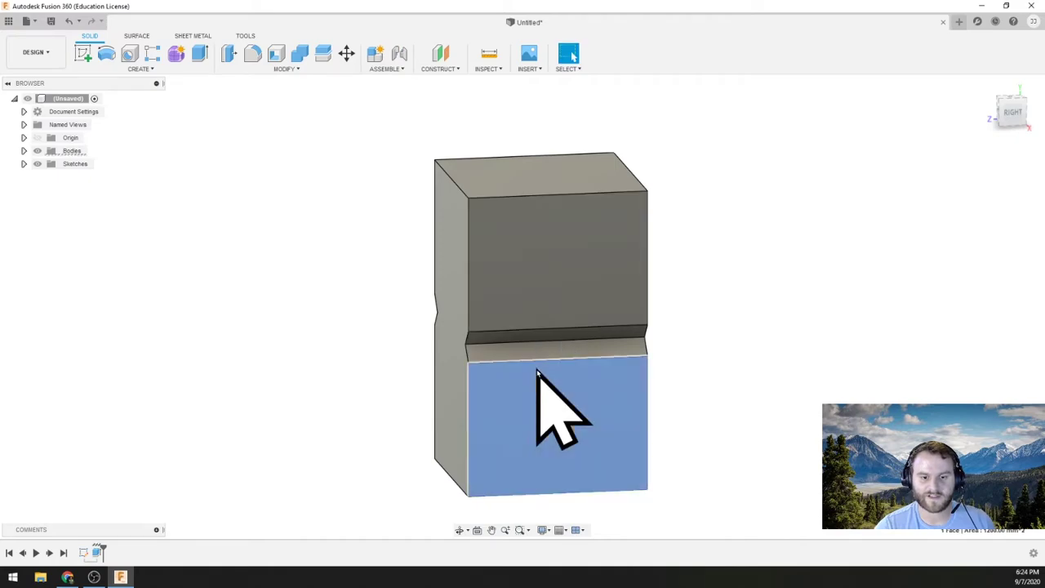
click(82, 56)
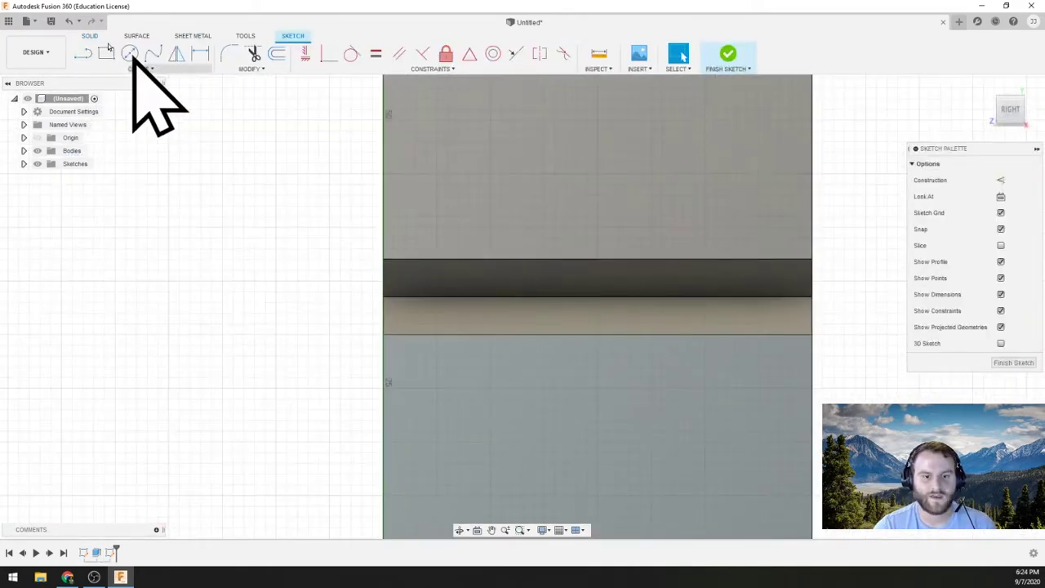
Step: Draw 5 mm lines at 45° from the face's corner
click(82, 54)
scroll(447, 365, up, 2)
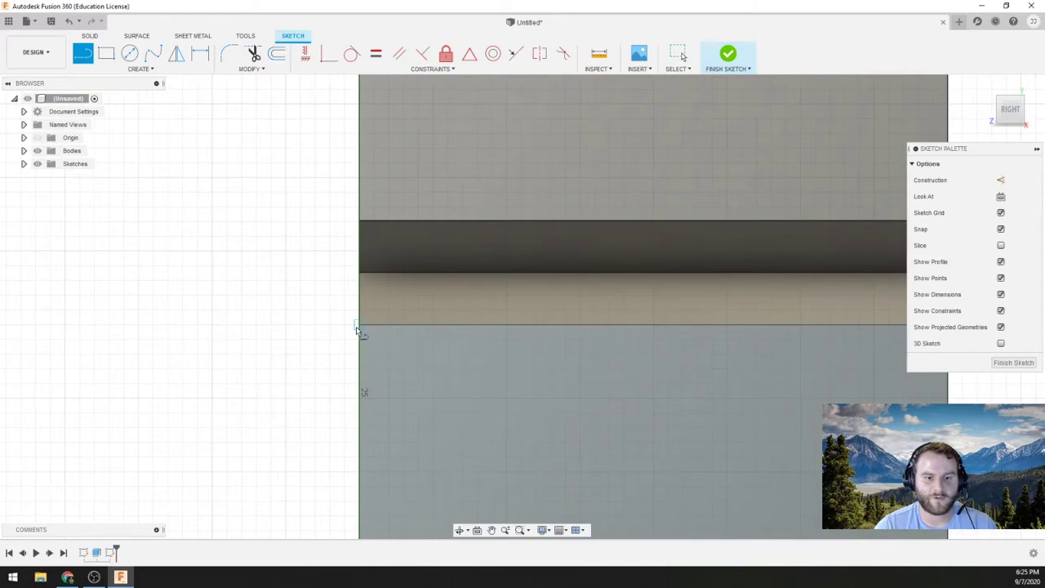
click(359, 325)
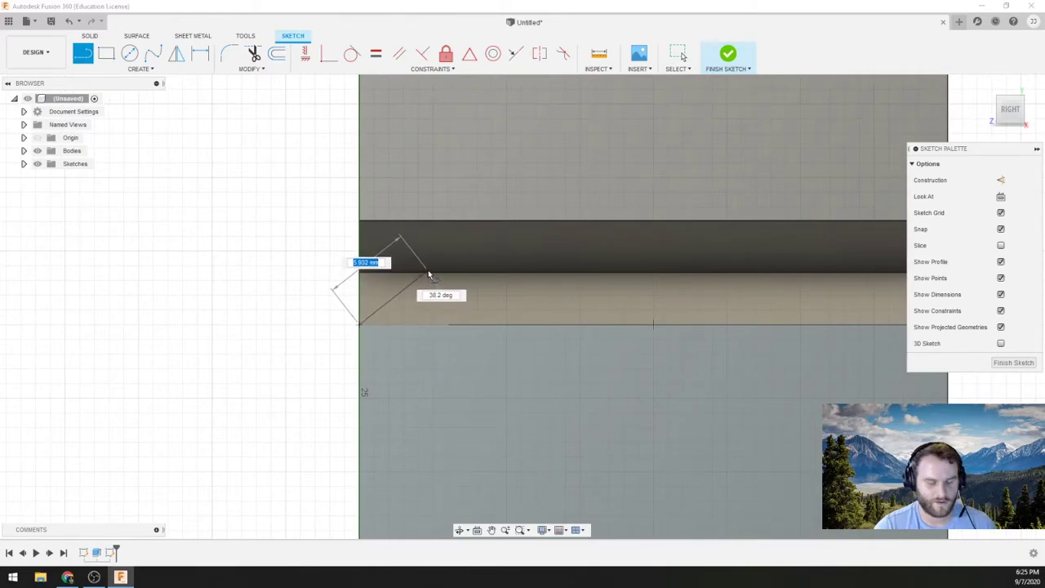
text(5)
key(Tab)
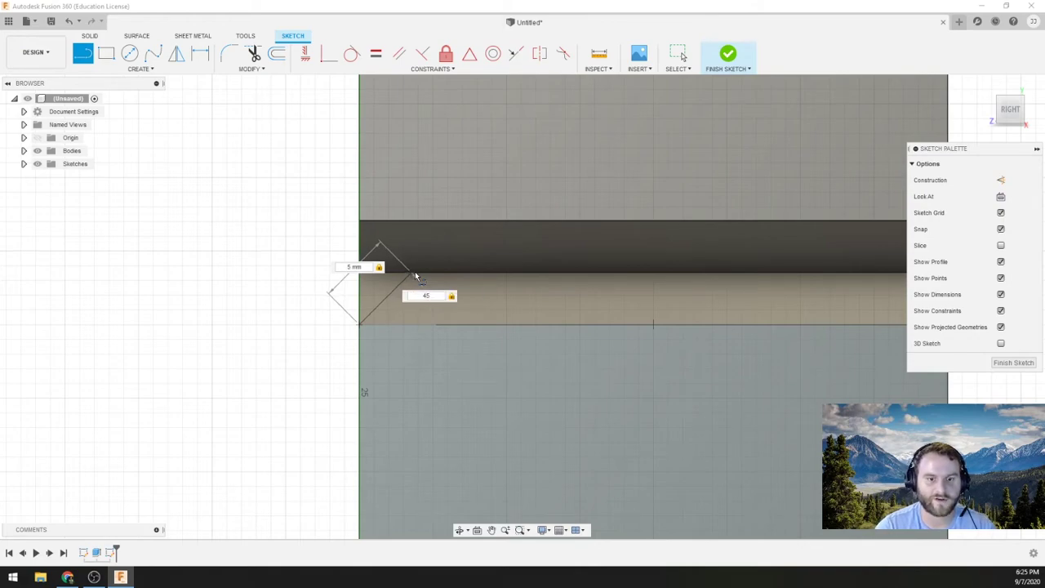
key(Return)
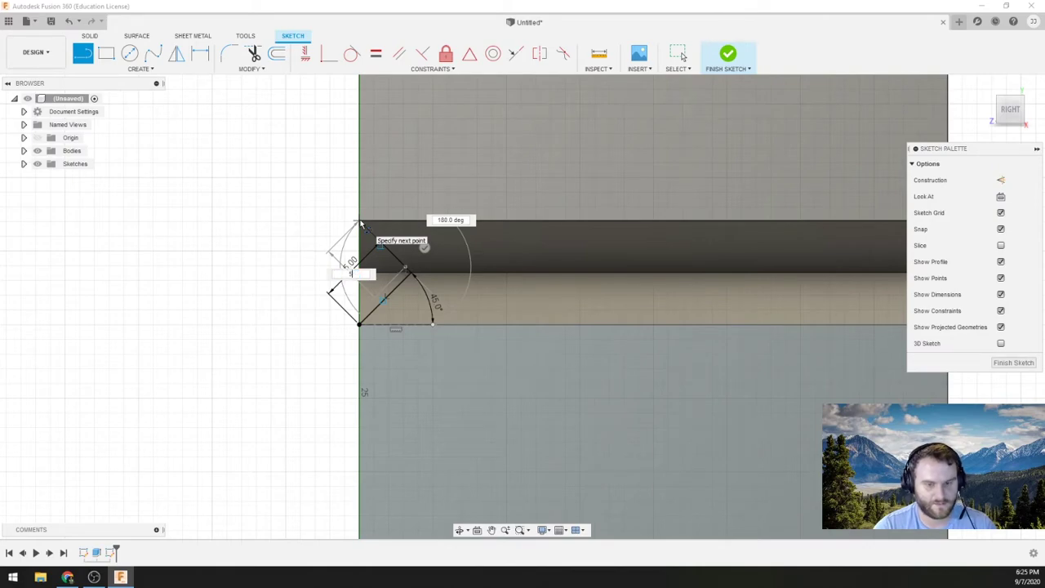
text(5)
key(Tab)
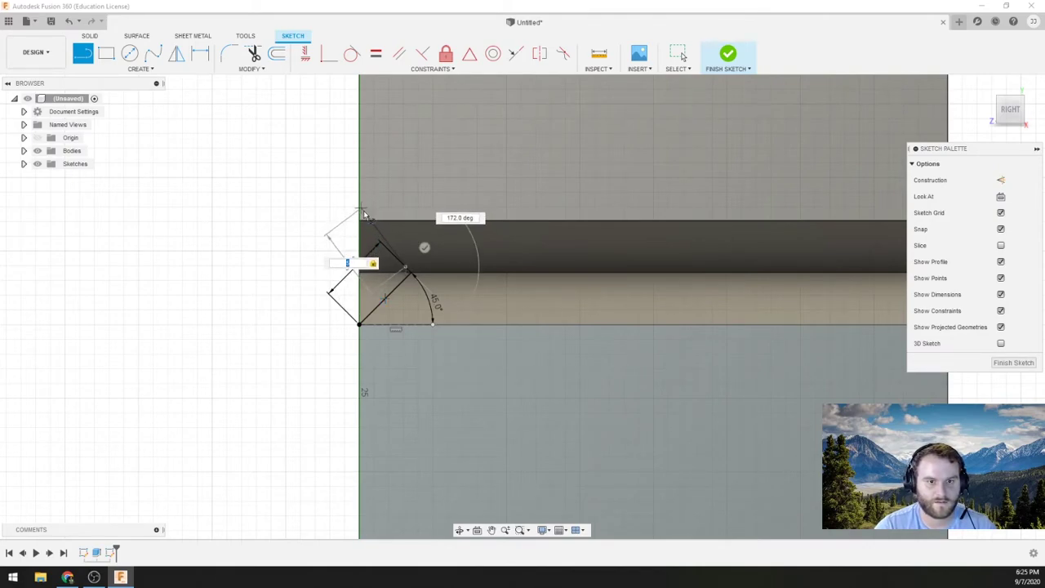
scroll(363, 227, up, 1)
scroll(363, 227, up, 2)
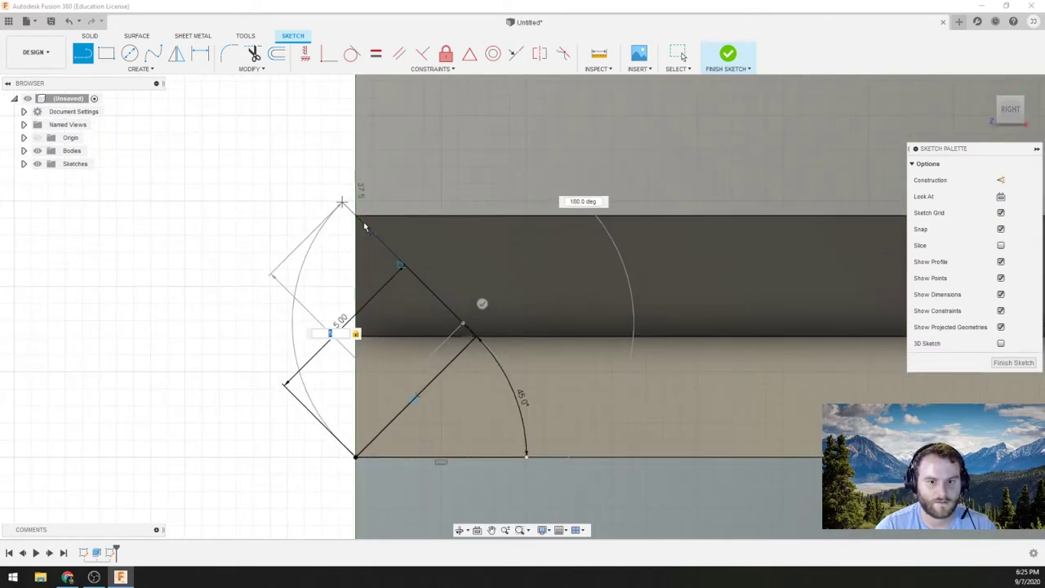
key(Escape)
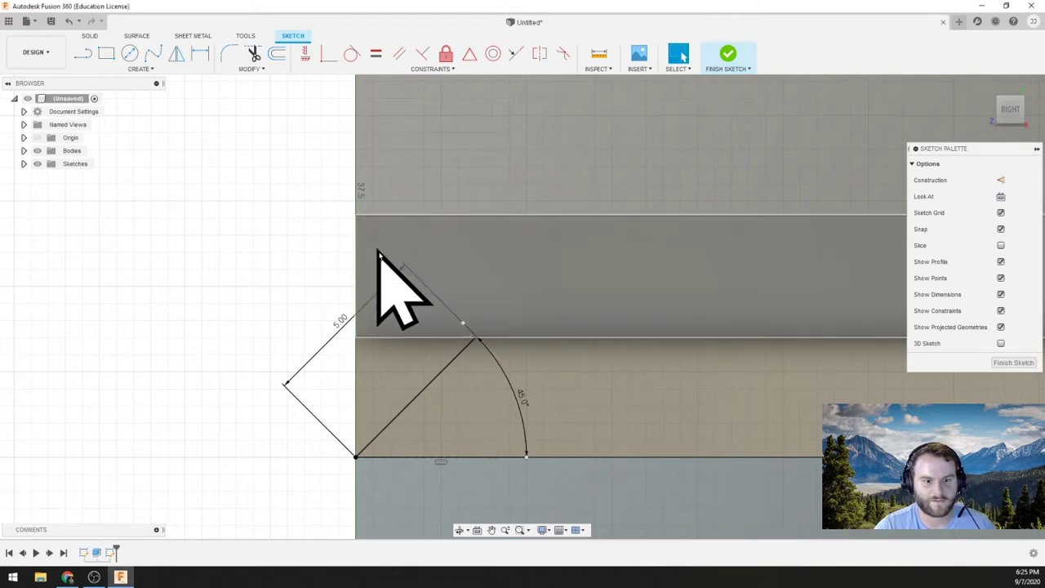
Step: Delete the stray short segment and close the square profile onto the top and bottom corners
click(469, 332)
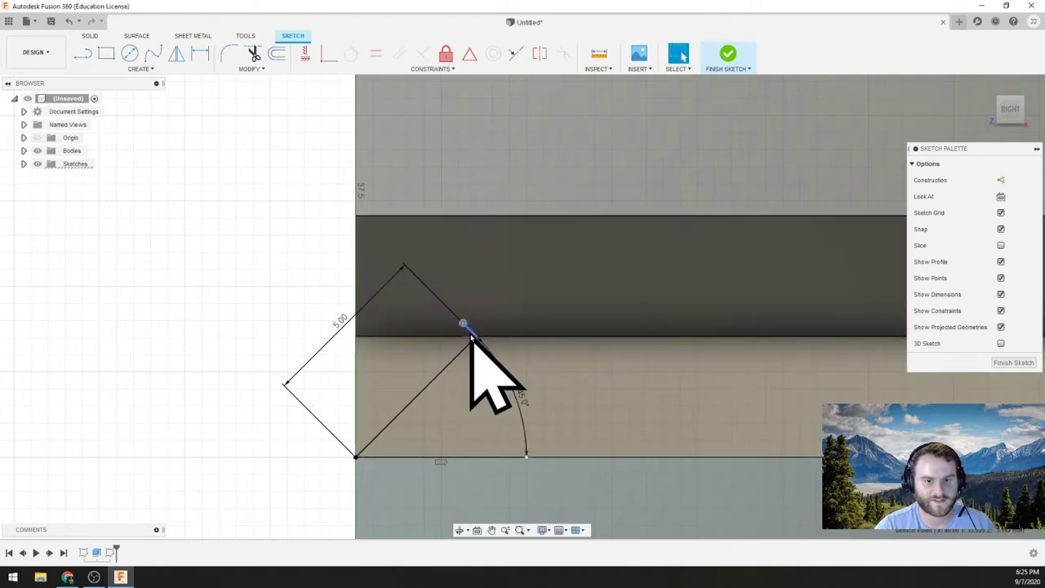
key(Delete)
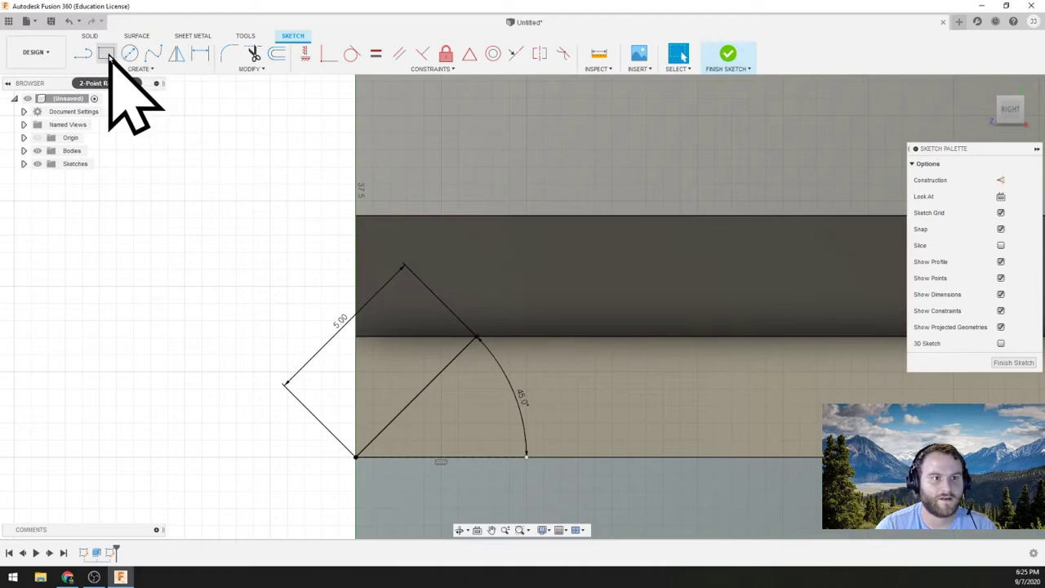
click(84, 55)
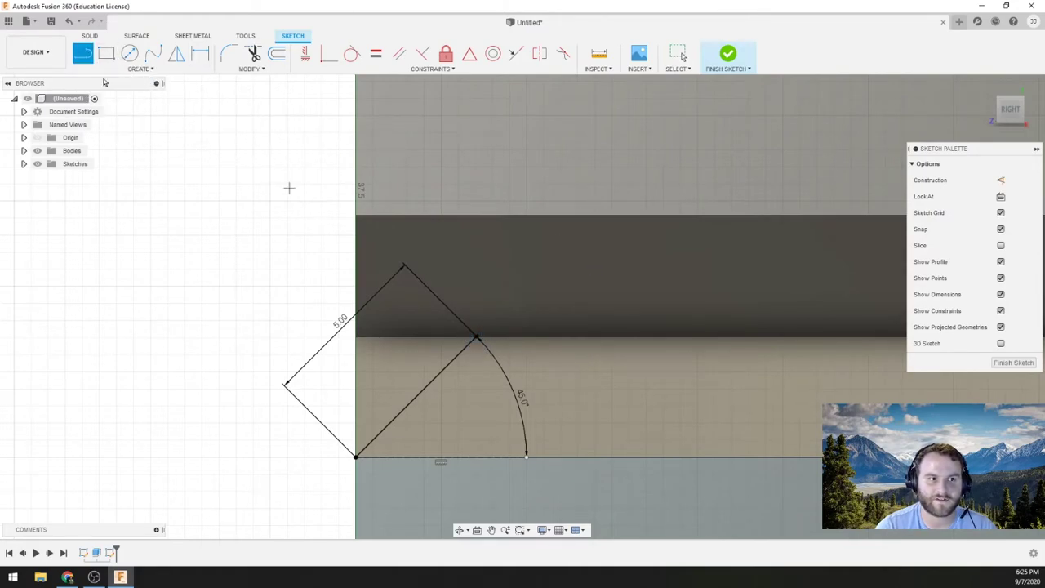
click(478, 337)
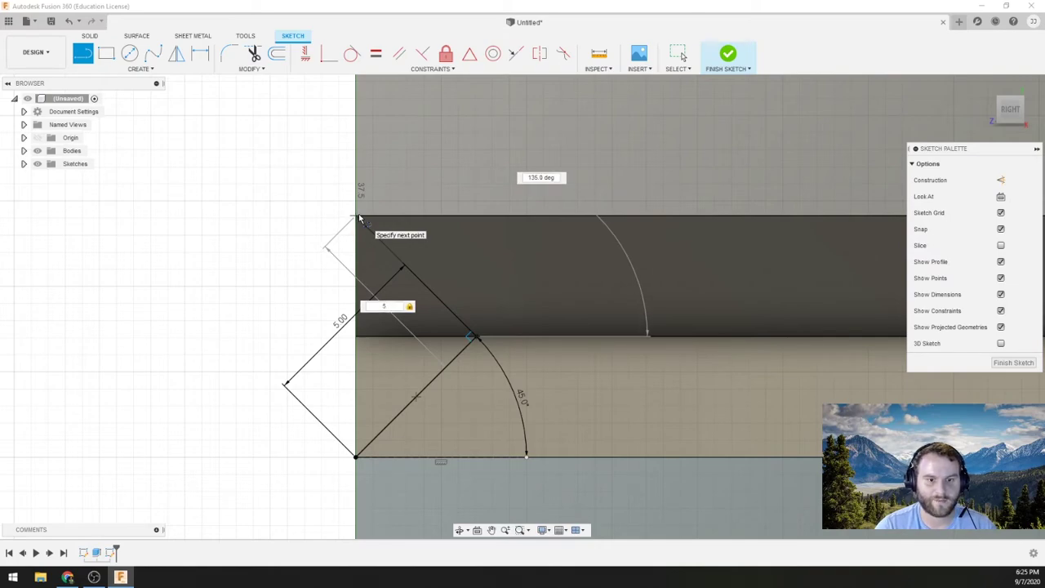
click(359, 218)
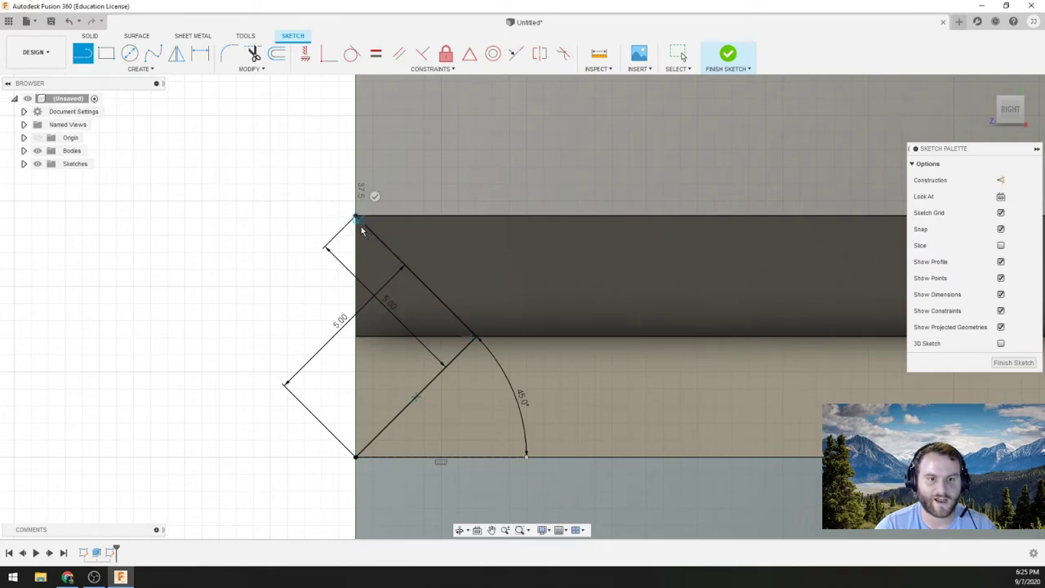
click(356, 458)
scroll(555, 354, down, 5)
key(Escape)
middle_drag(629, 362, 143, 113)
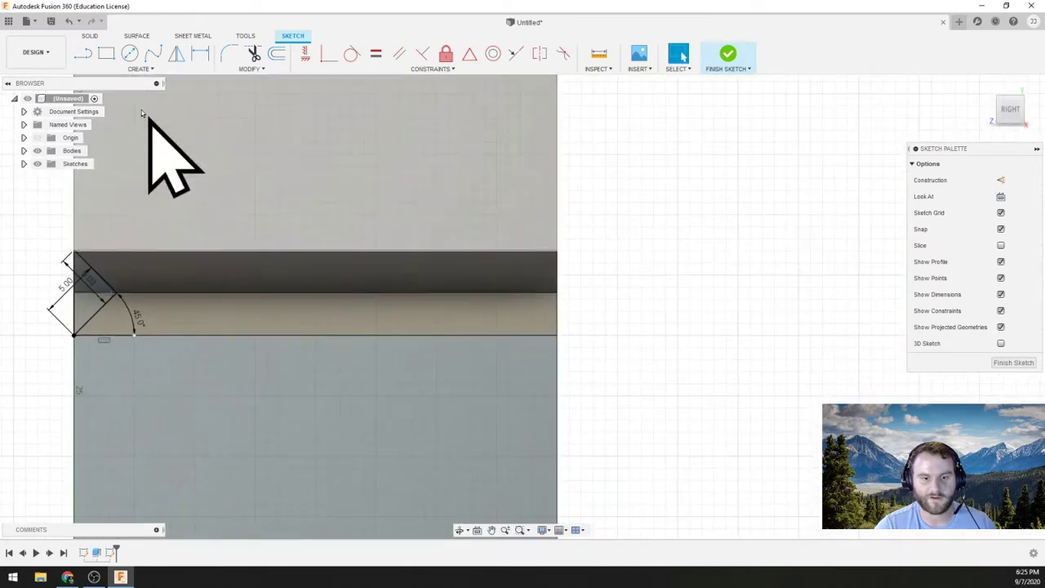
Step: Pick the three-point rectangle tool, then cancel the first attempt
click(139, 69)
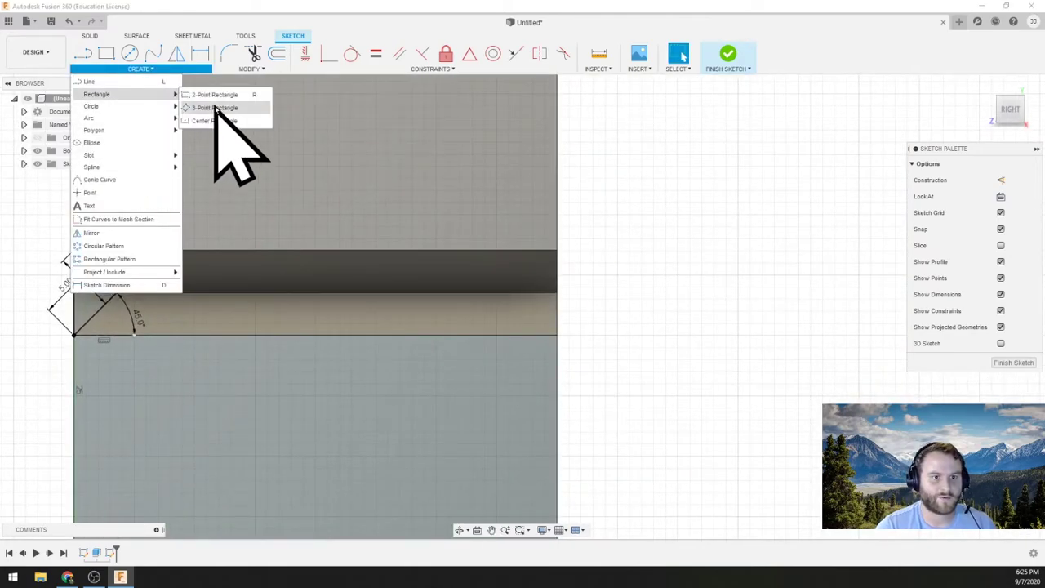
click(215, 107)
scroll(602, 327, up, 2)
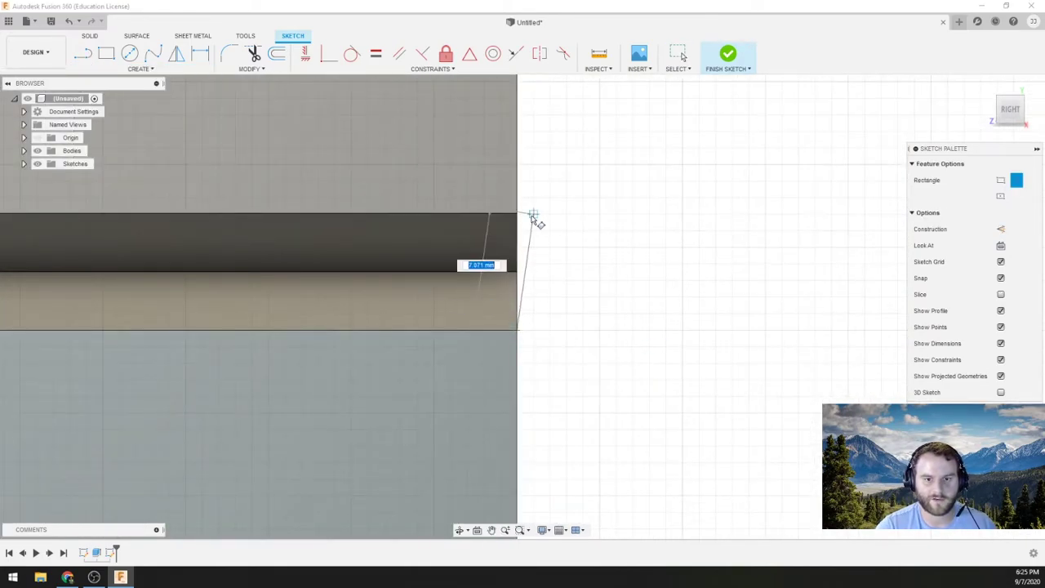
key(Escape)
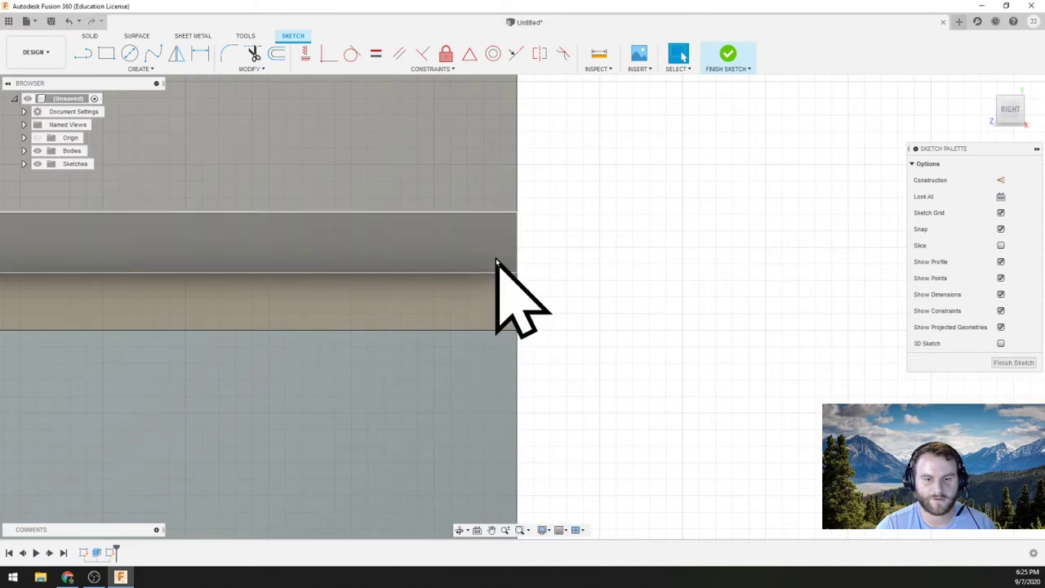
Step: Draw a three-point rectangle with 5 mm sides as a diagonal square on the right edge
click(120, 68)
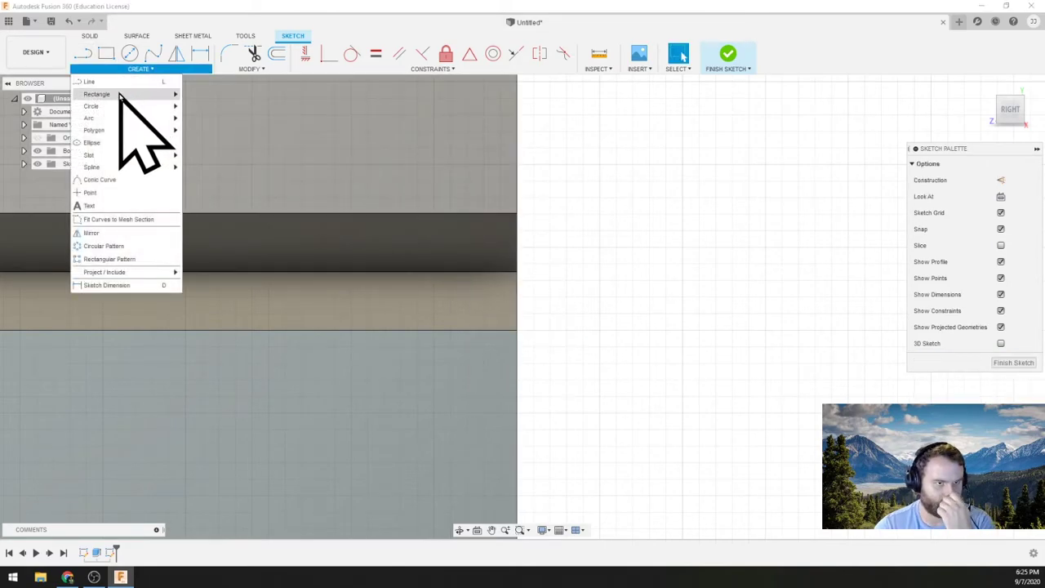
mouse_move(163, 93)
click(212, 106)
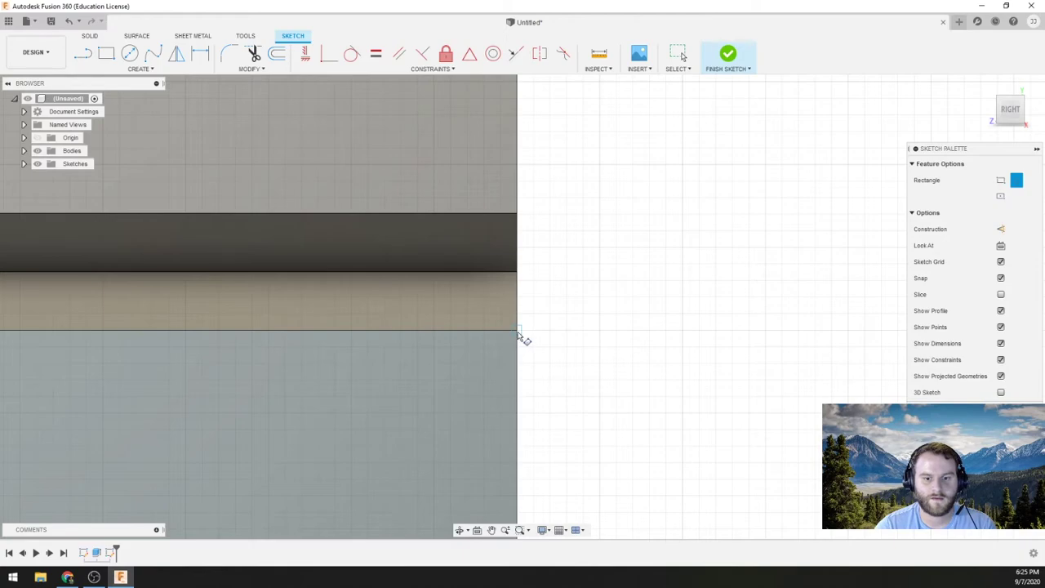
text(3)
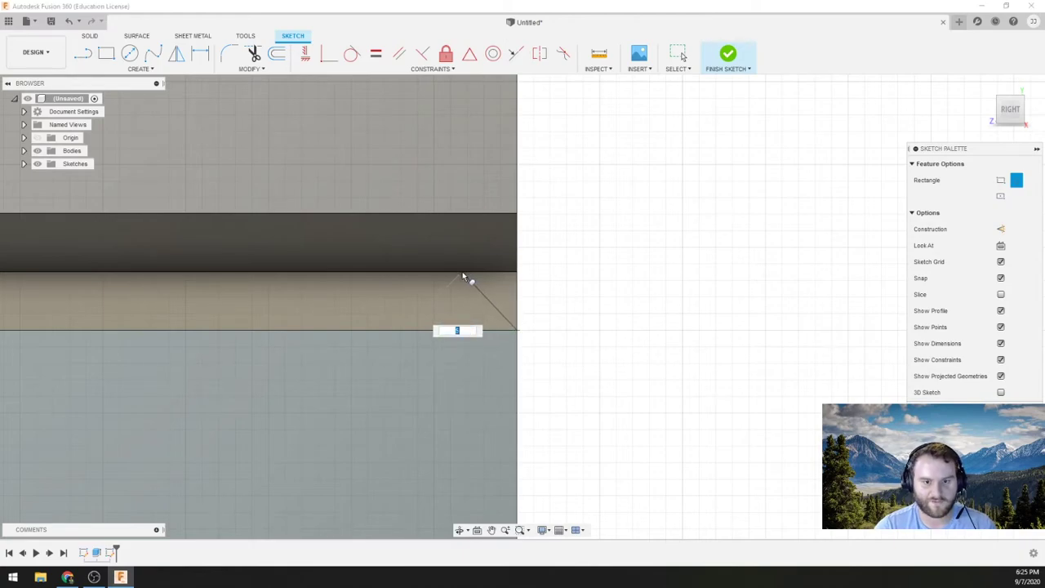
key(Tab)
scroll(462, 276, up, 3)
scroll(458, 271, up, 2)
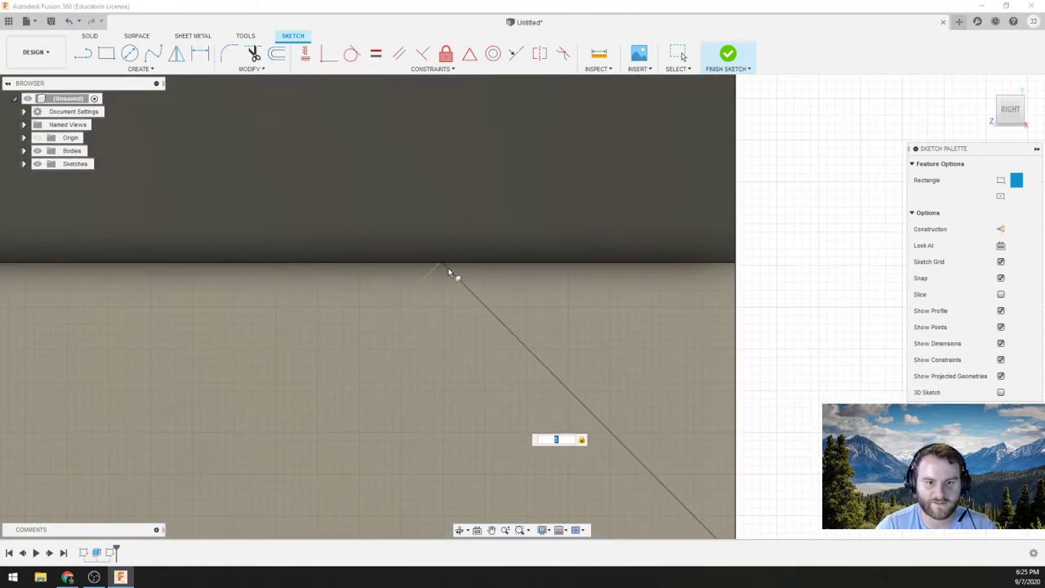
scroll(441, 263, up, 2)
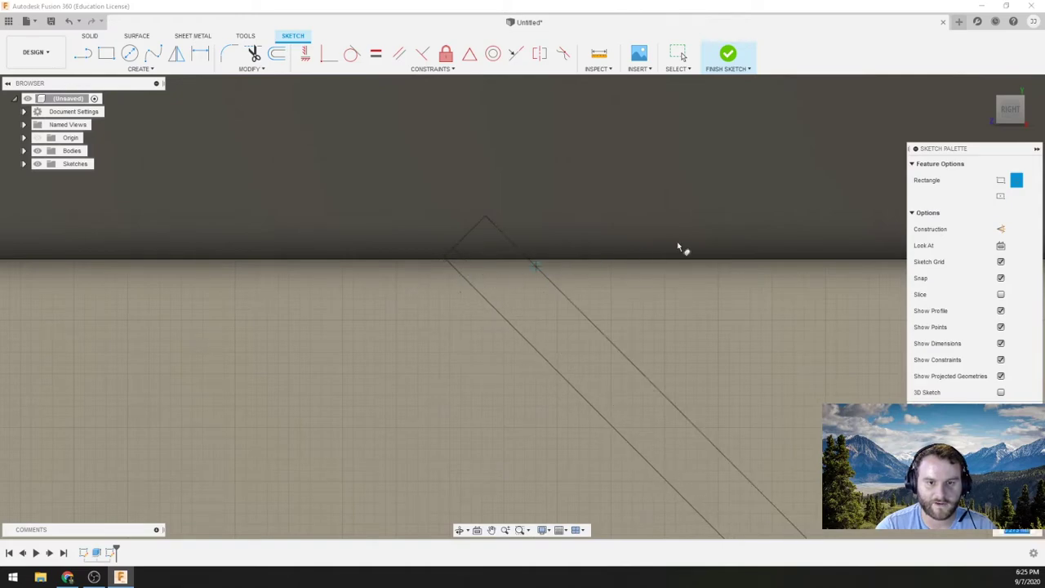
scroll(707, 228, down, 4)
middle_drag(833, 128, 660, 160)
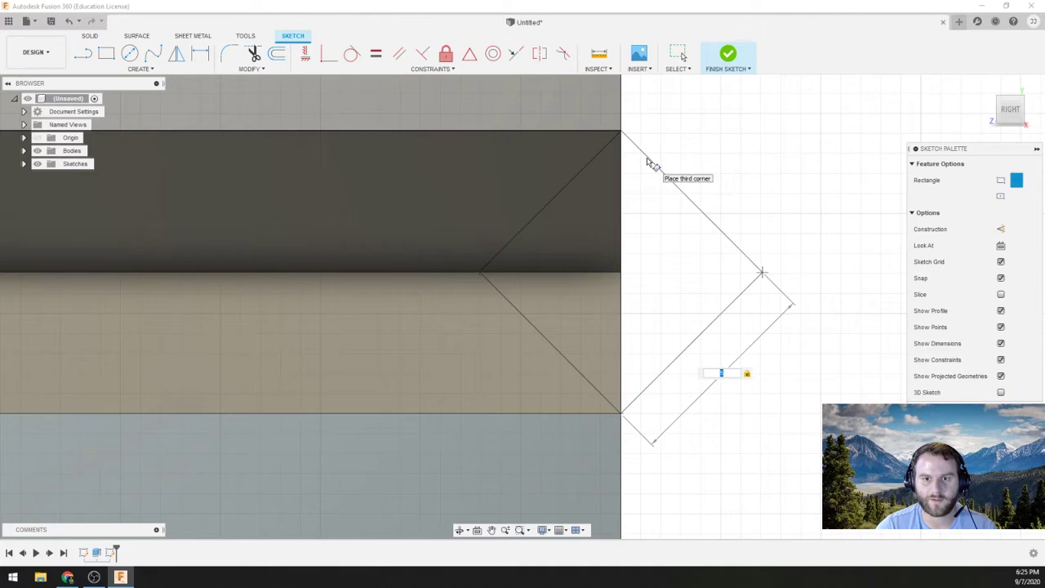
text(5)
key(Return)
scroll(711, 221, down, 5)
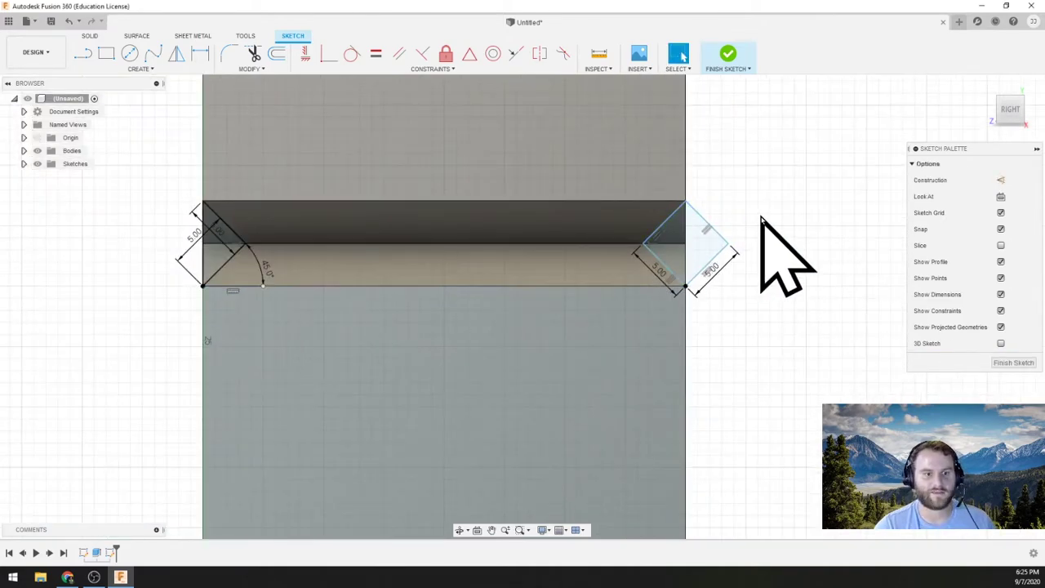
Step: Finish the sketch and select the left and right square profiles for extrusion
click(726, 56)
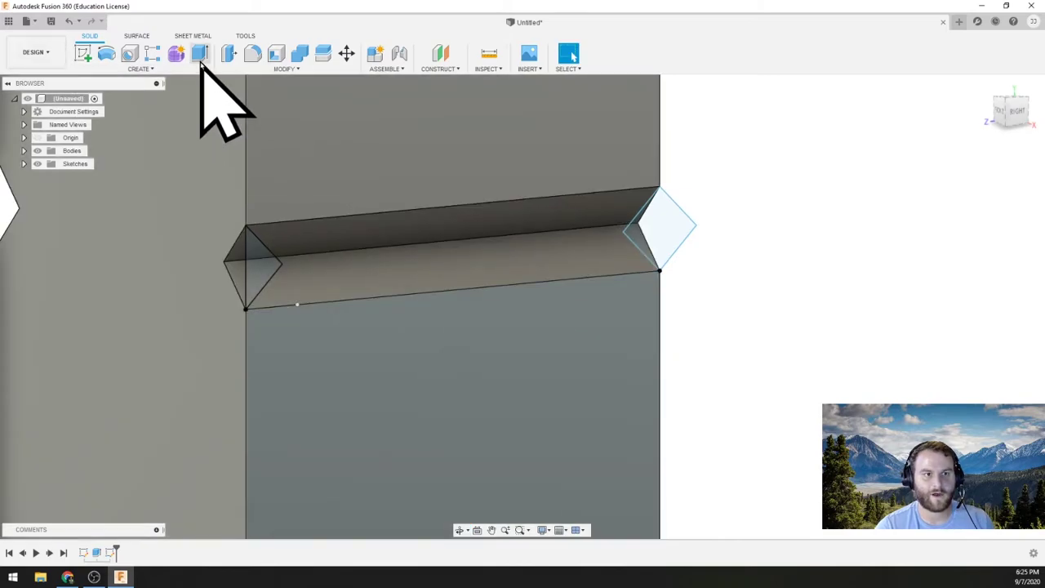
click(200, 53)
click(261, 276)
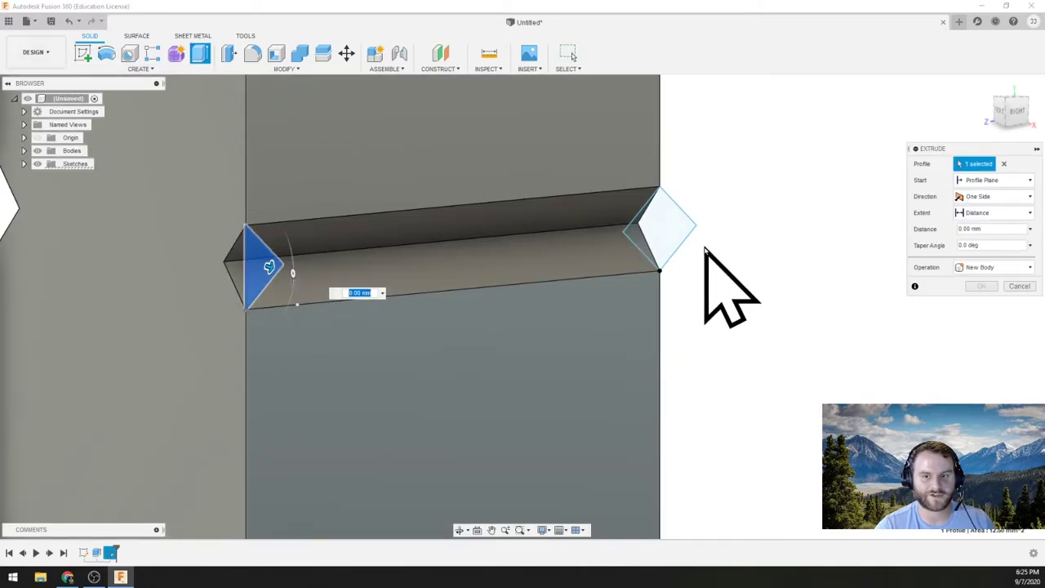
click(645, 235)
shift+middle_drag(805, 291, 709, 292)
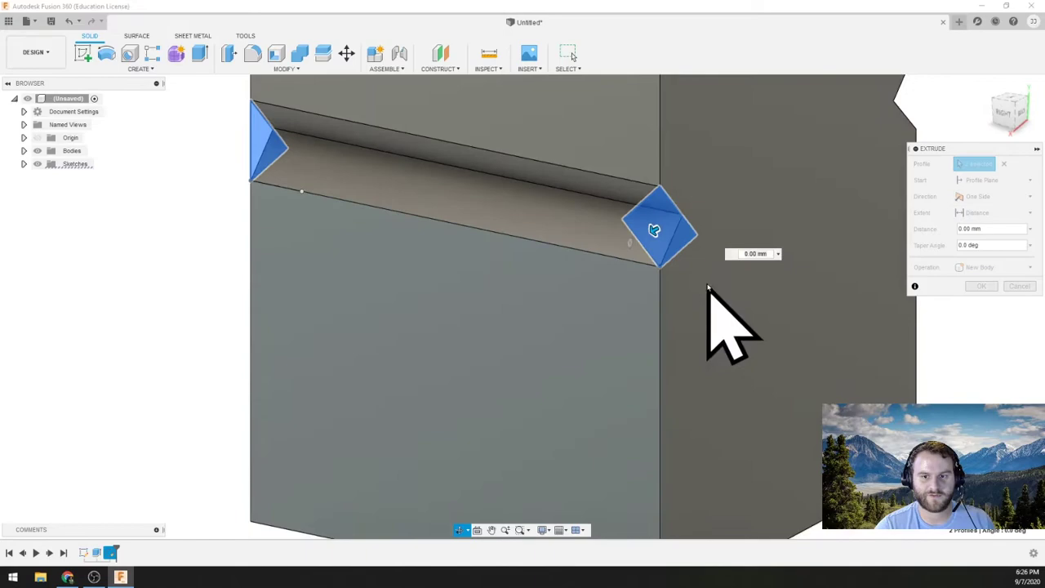
shift+middle_drag(701, 249, 571, 270)
Step: Drag the profiles into the block as a -40 mm cut running through everything
drag(572, 269, 738, 214)
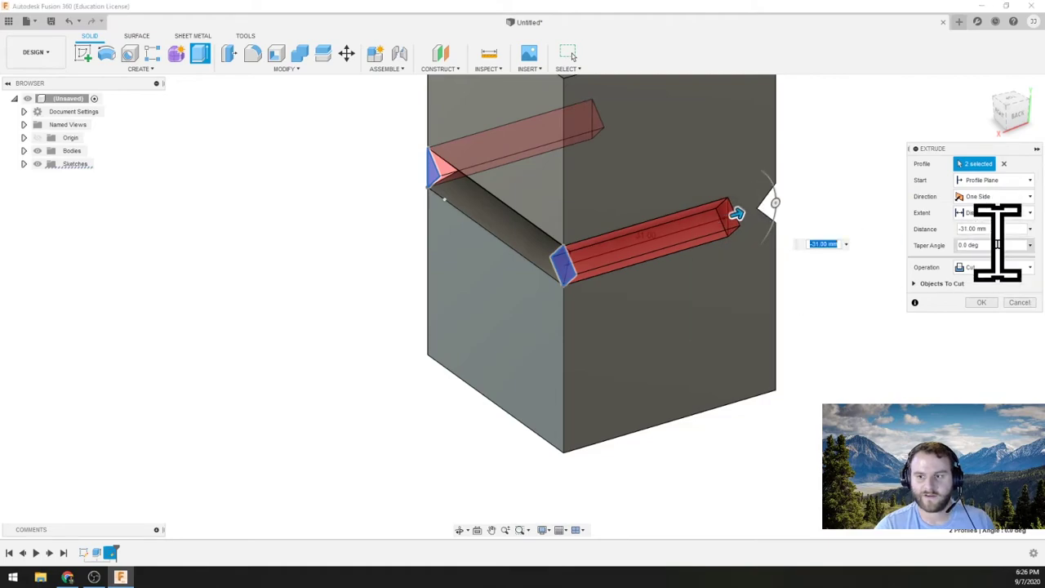
click(1006, 265)
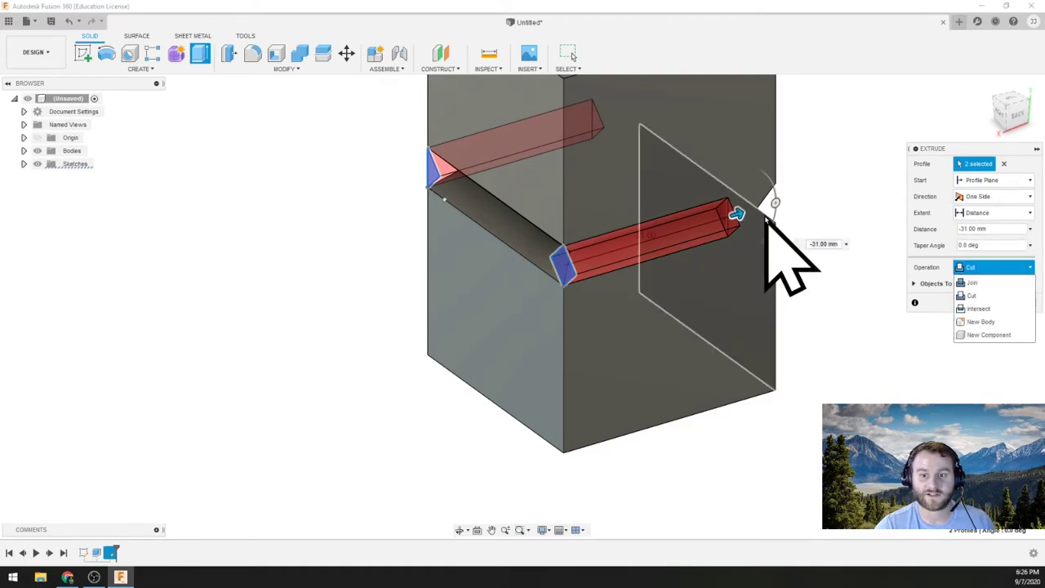
drag(742, 210, 864, 161)
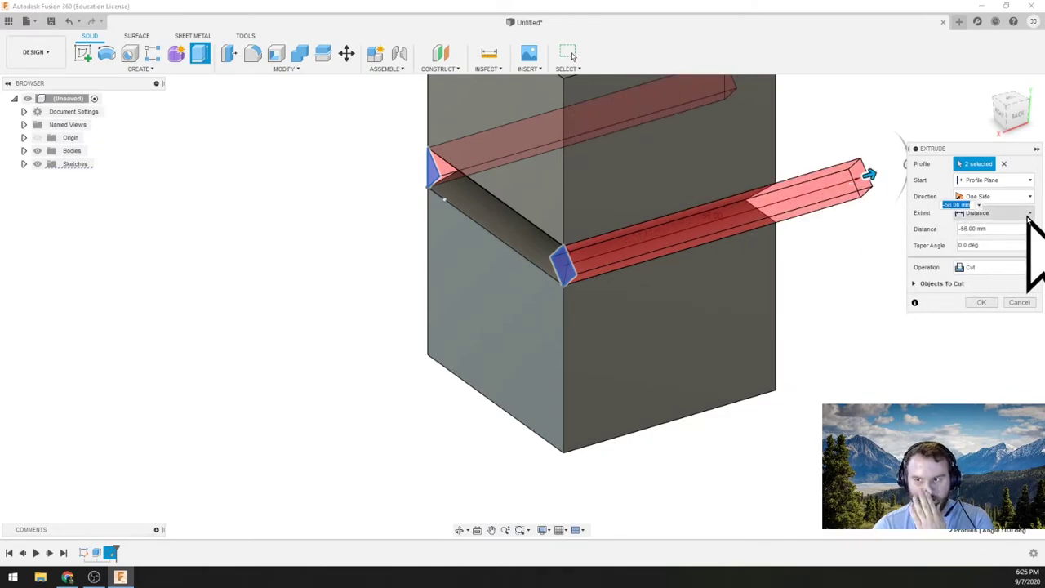
click(1029, 213)
click(933, 226)
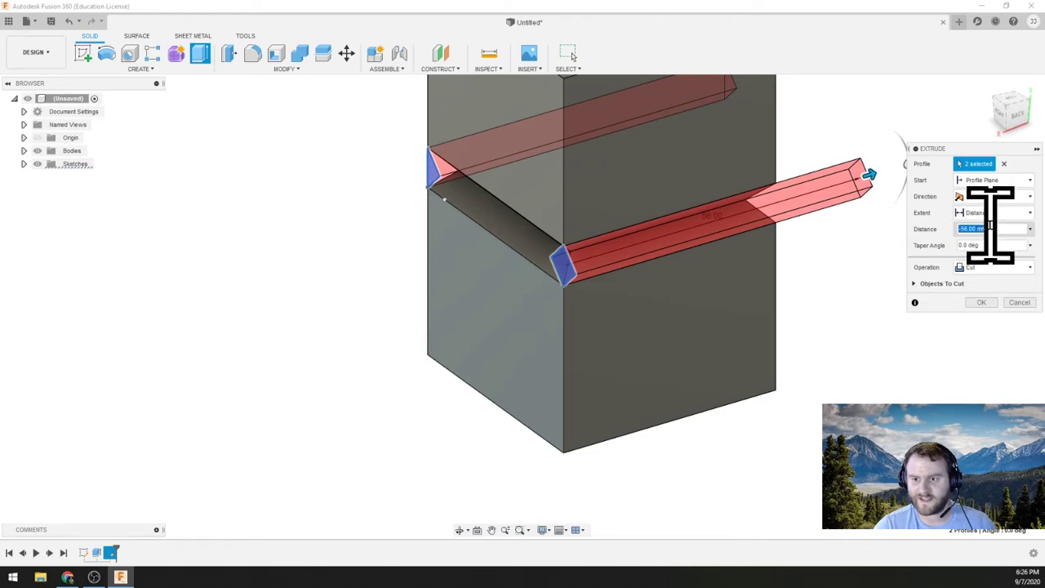
text(-40)
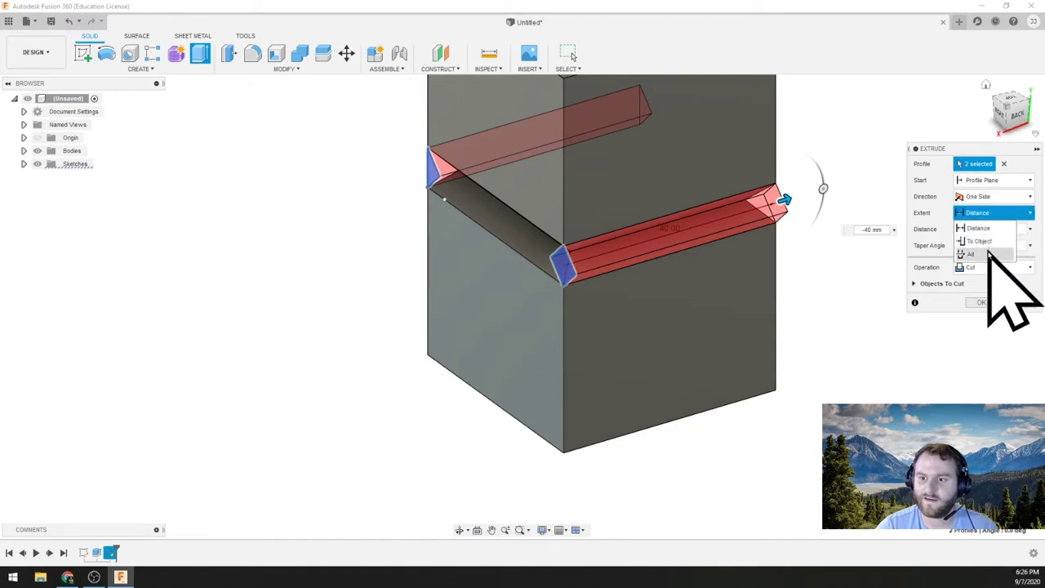
click(971, 254)
scroll(825, 345, down, 2)
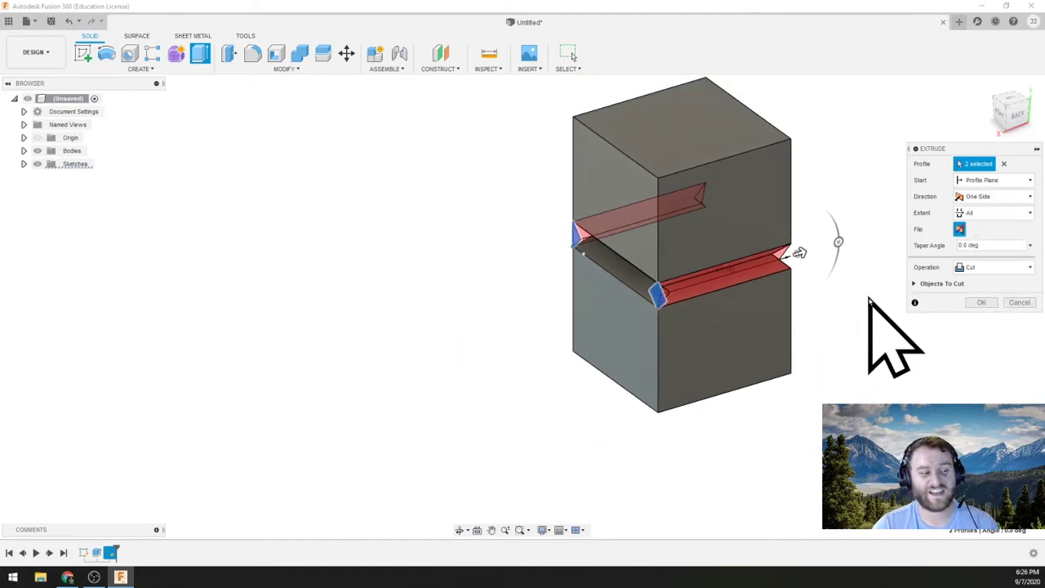
Step: Change the cut's extent to end at the lower front face and apply it
shift+middle_drag(847, 303, 1038, 245)
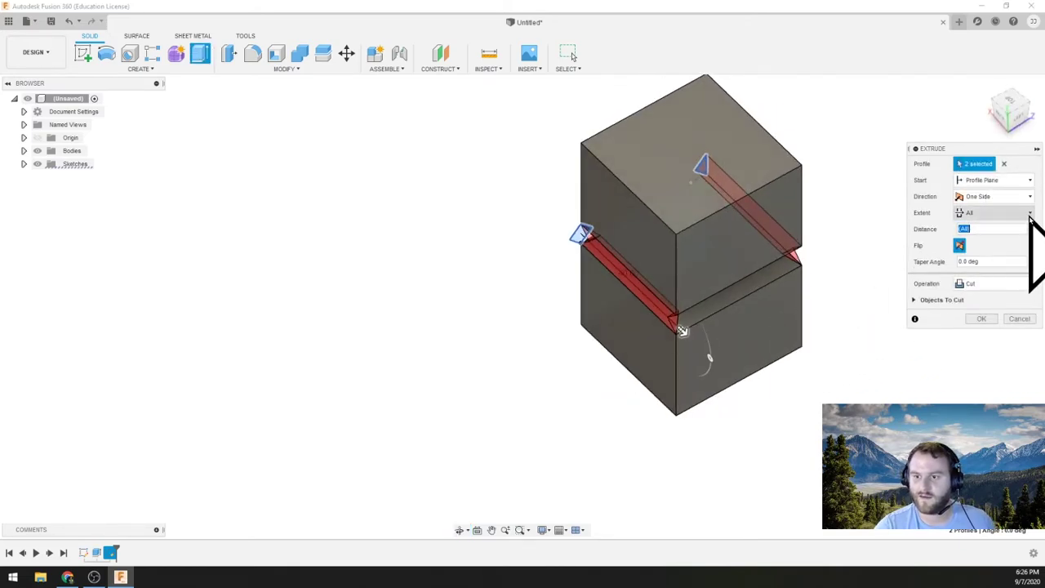
click(1030, 212)
click(988, 241)
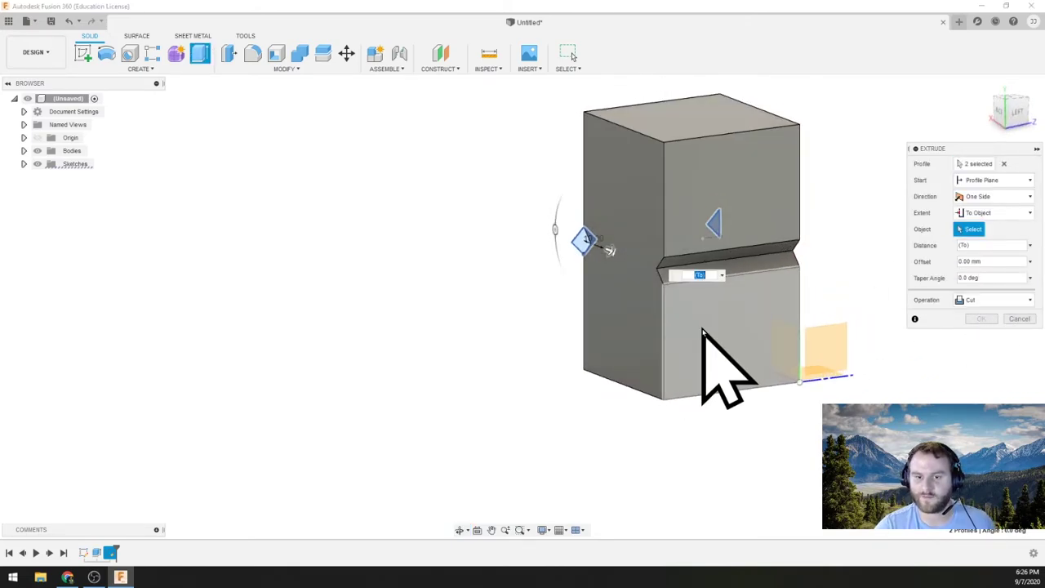
click(702, 331)
scroll(693, 351, down, 2)
scroll(719, 315, up, 4)
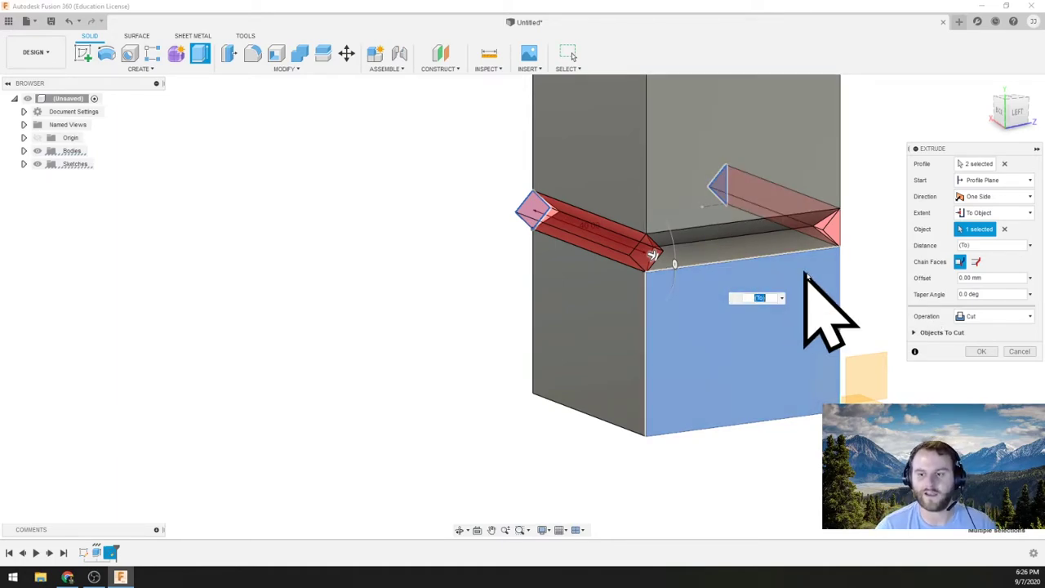
click(981, 351)
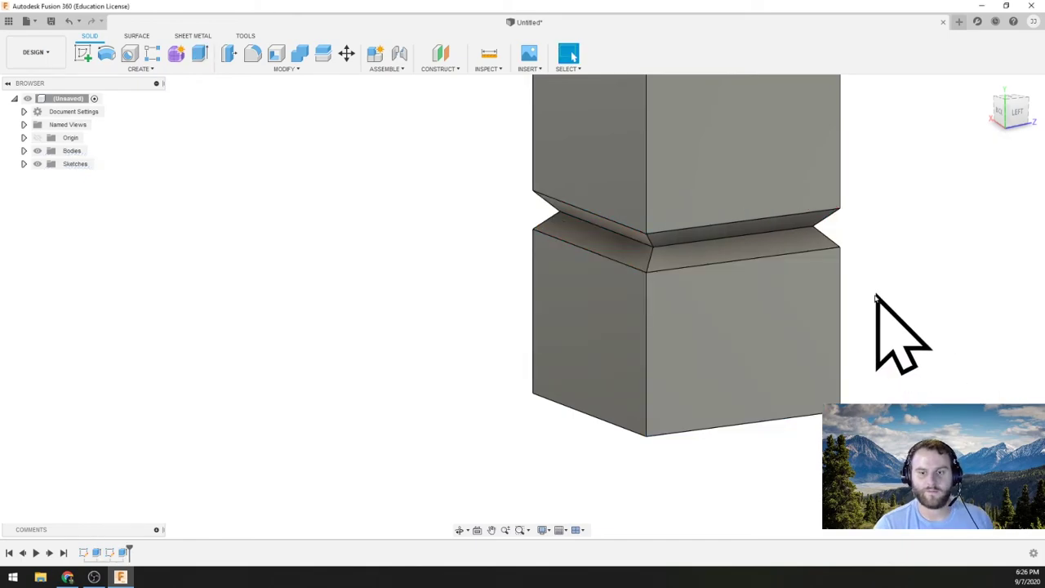
shift+middle_drag(875, 295, 763, 285)
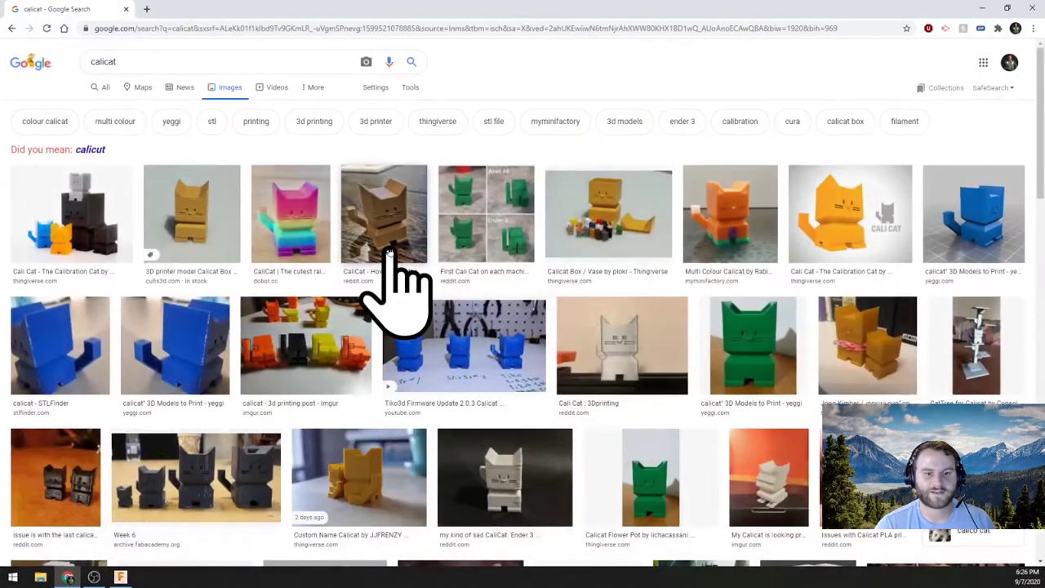
Step: Sketch on the lower front face a 16 × 4.110 mm centre rectangle on the bottom edge
click(69, 577)
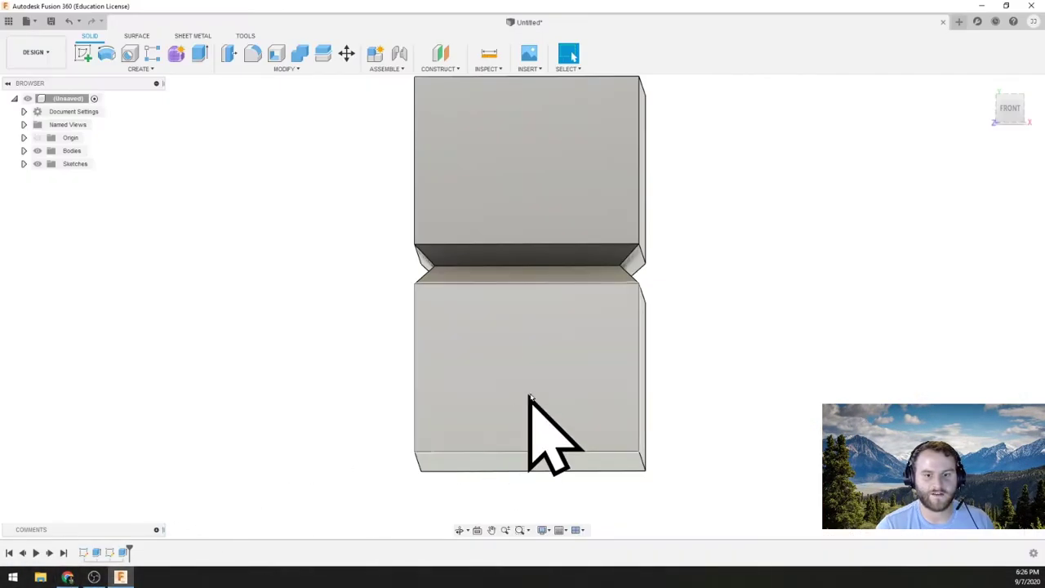
click(530, 404)
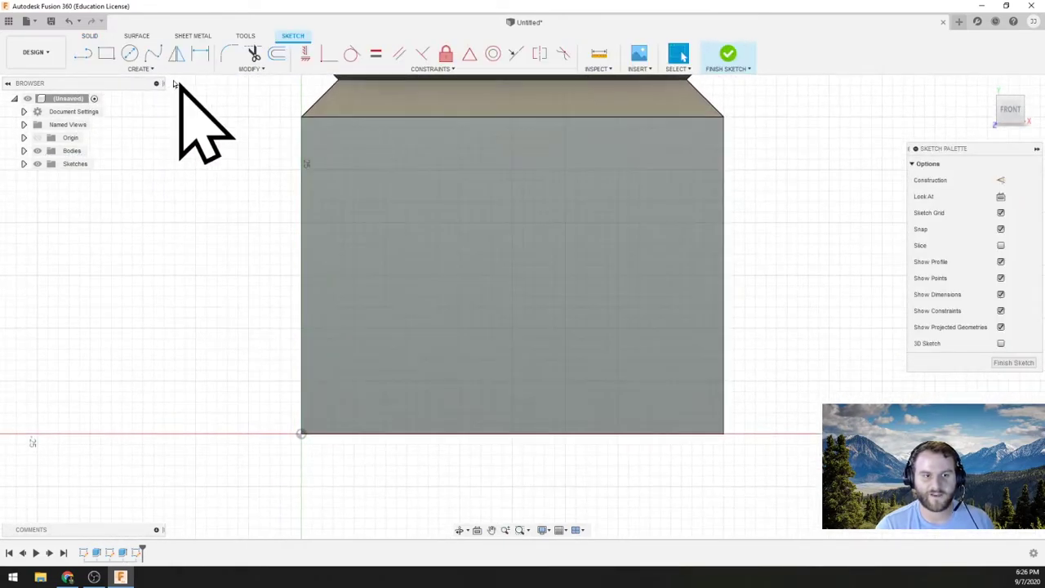
click(107, 54)
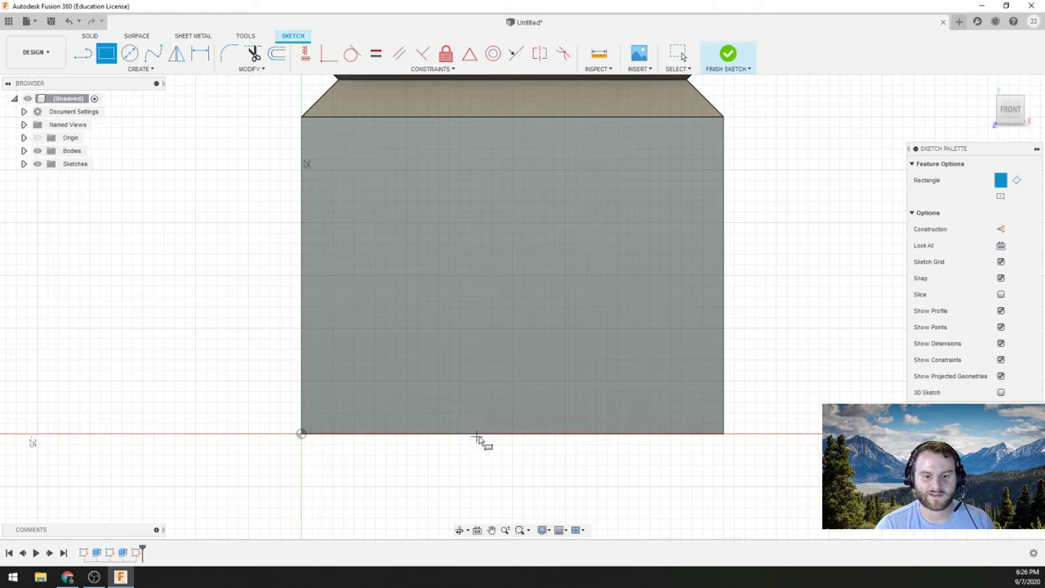
click(130, 69)
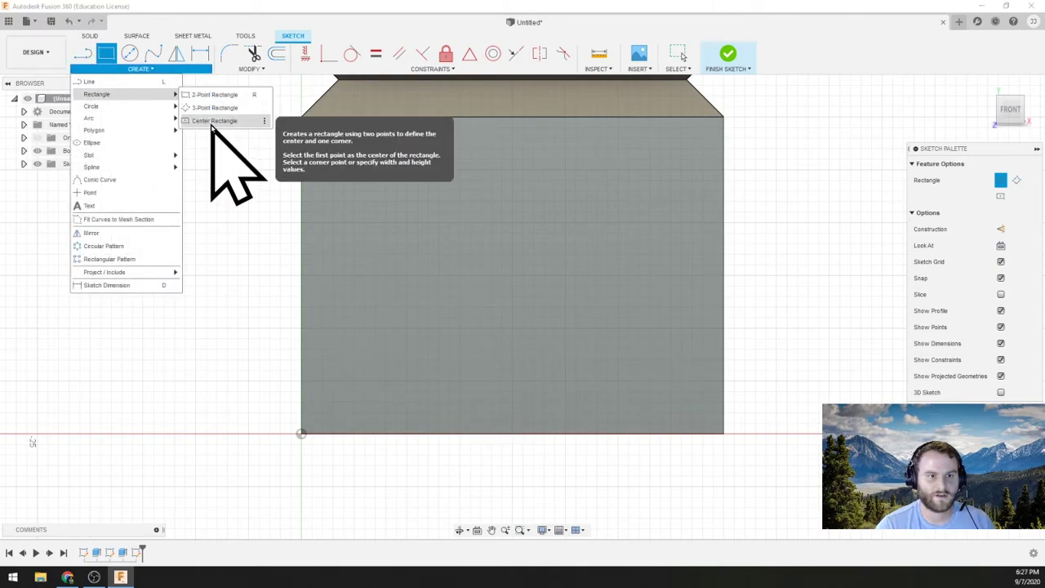
click(214, 121)
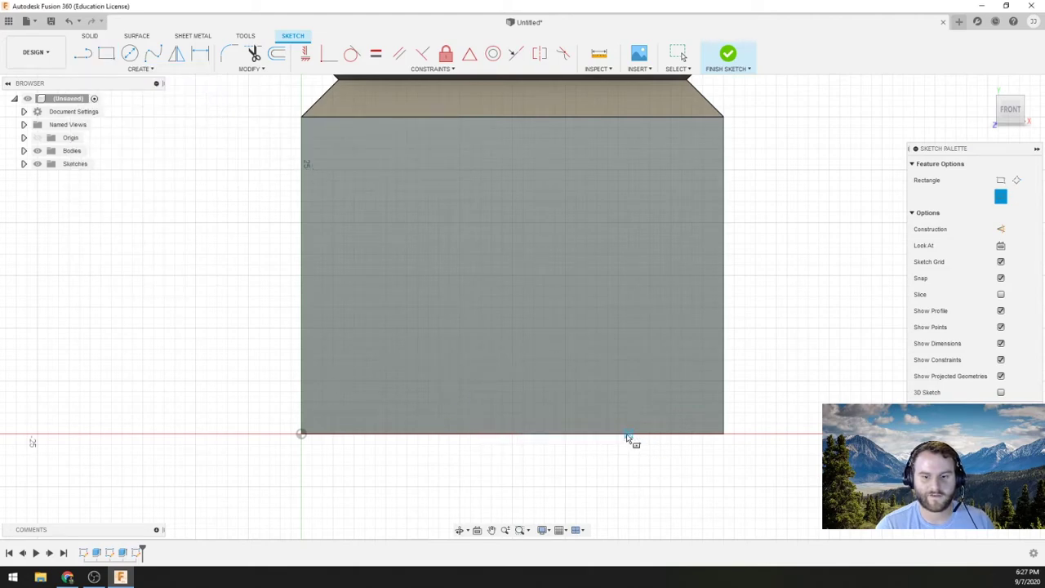
click(512, 411)
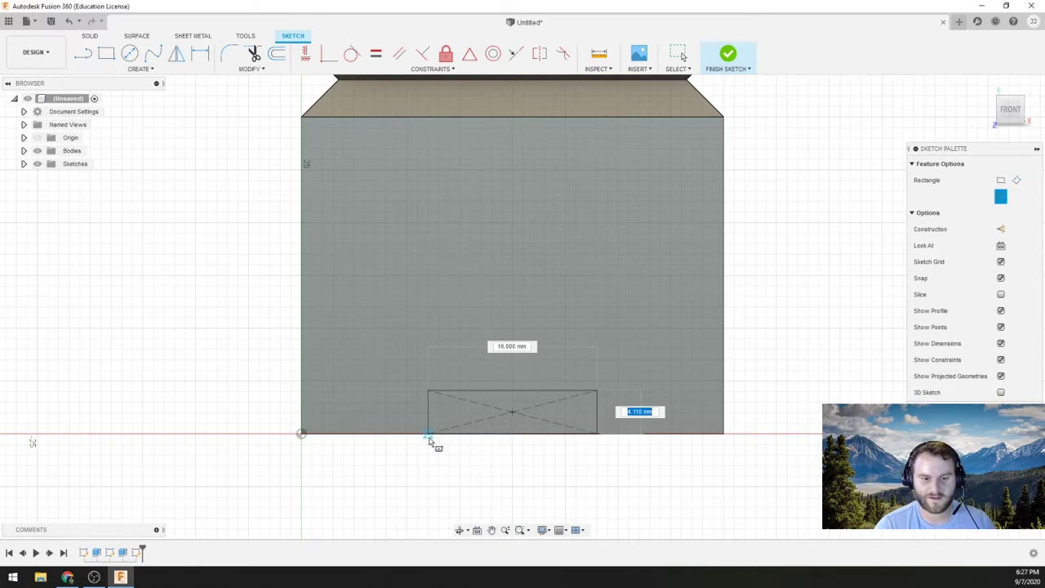
key(Escape)
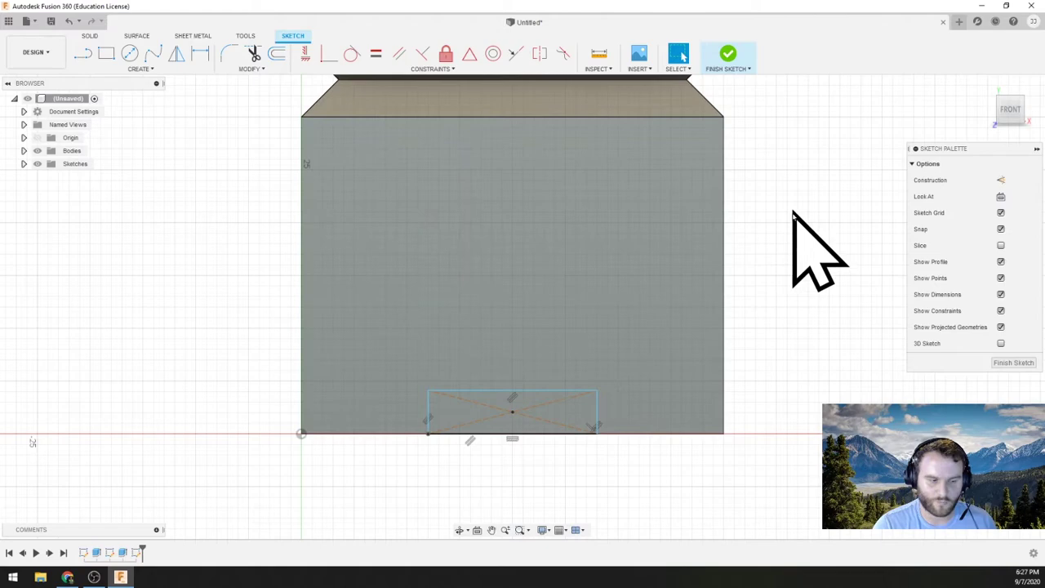
Step: Cut the rectangle profile through the lower block up to its far side face, forming the leg notch
click(730, 56)
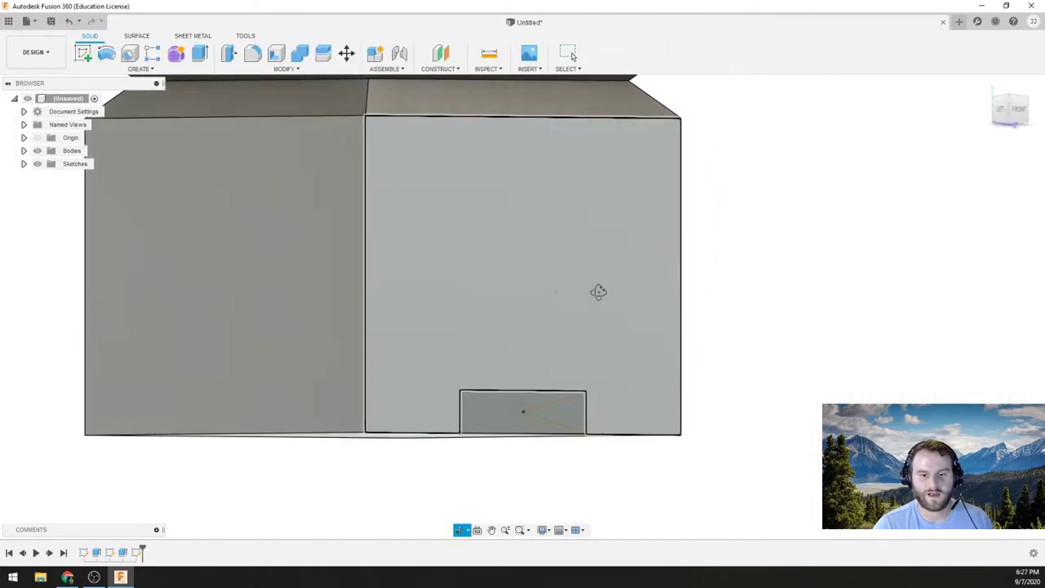
click(556, 416)
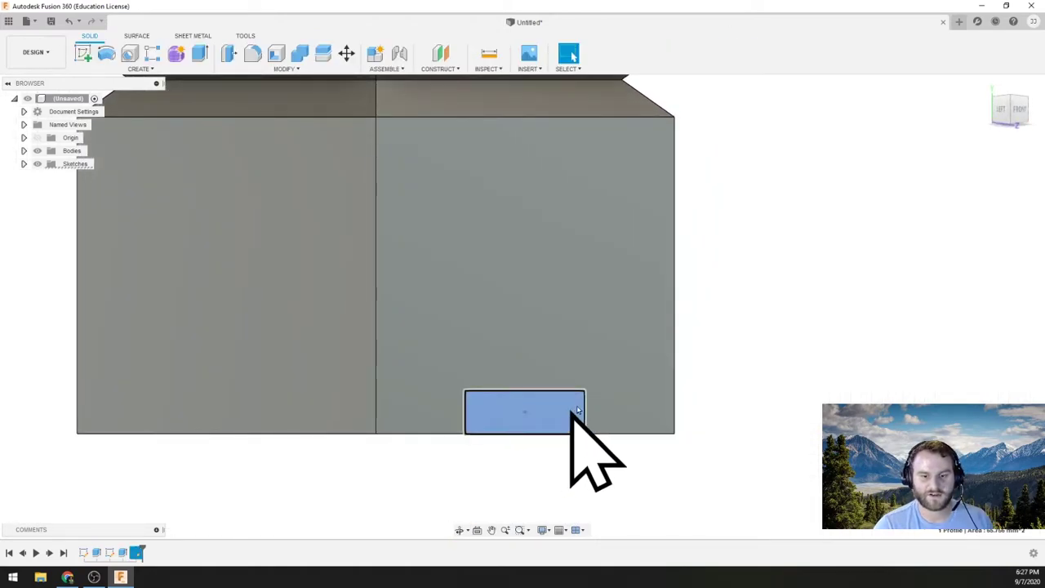
click(229, 54)
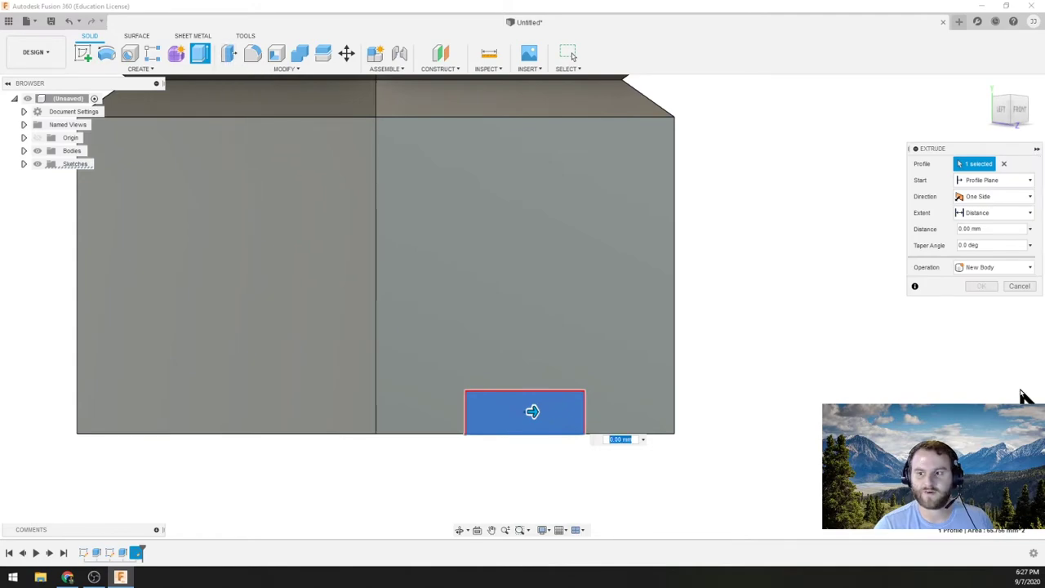
click(1021, 288)
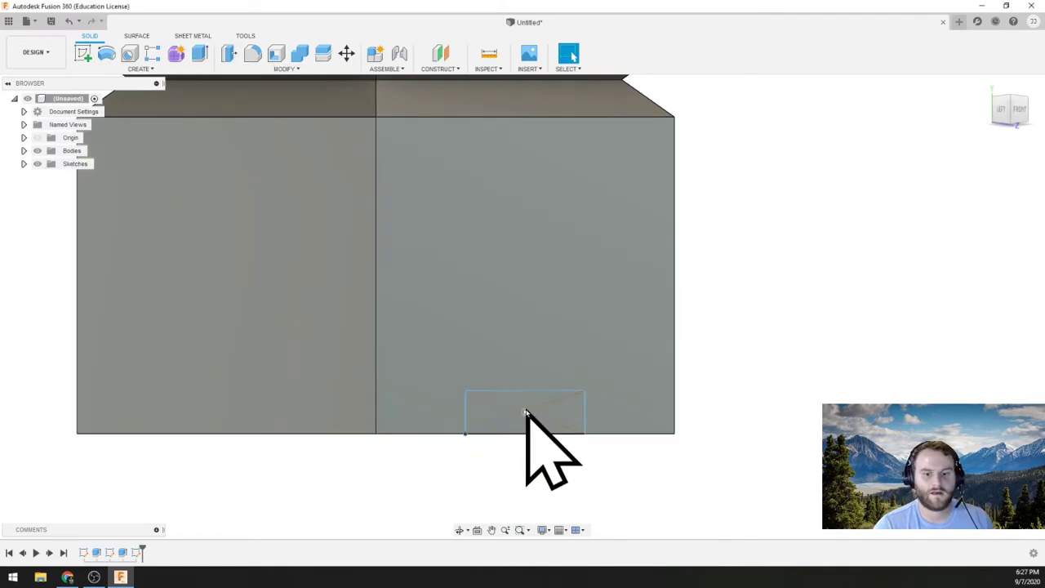
click(494, 415)
click(200, 54)
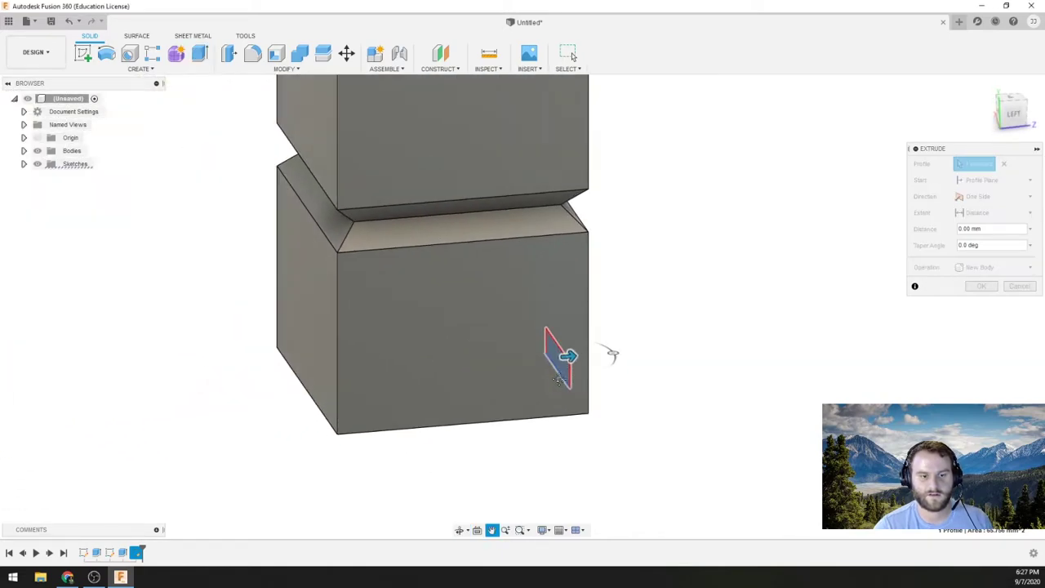
click(1000, 214)
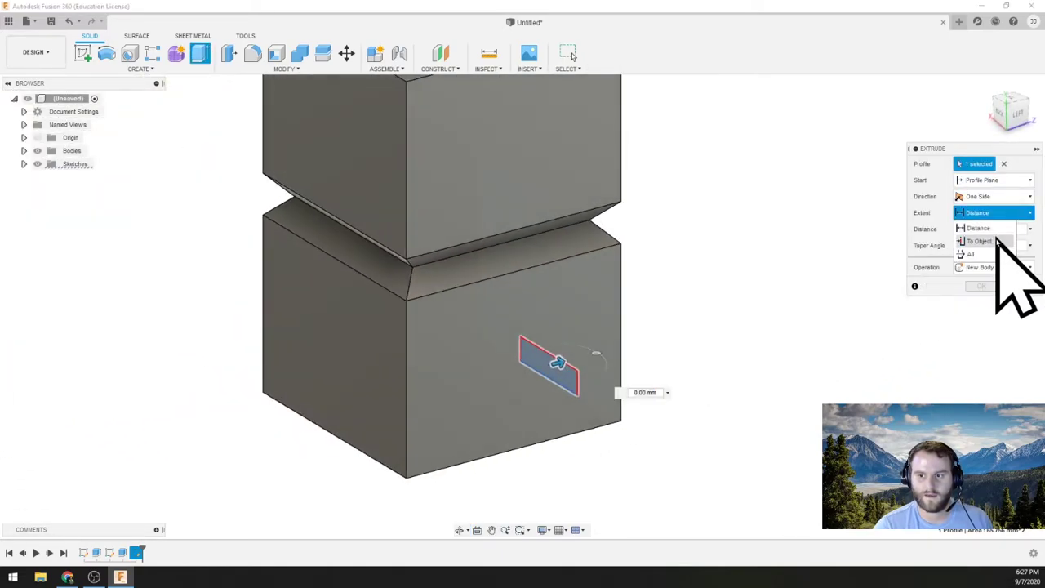
click(999, 237)
click(359, 384)
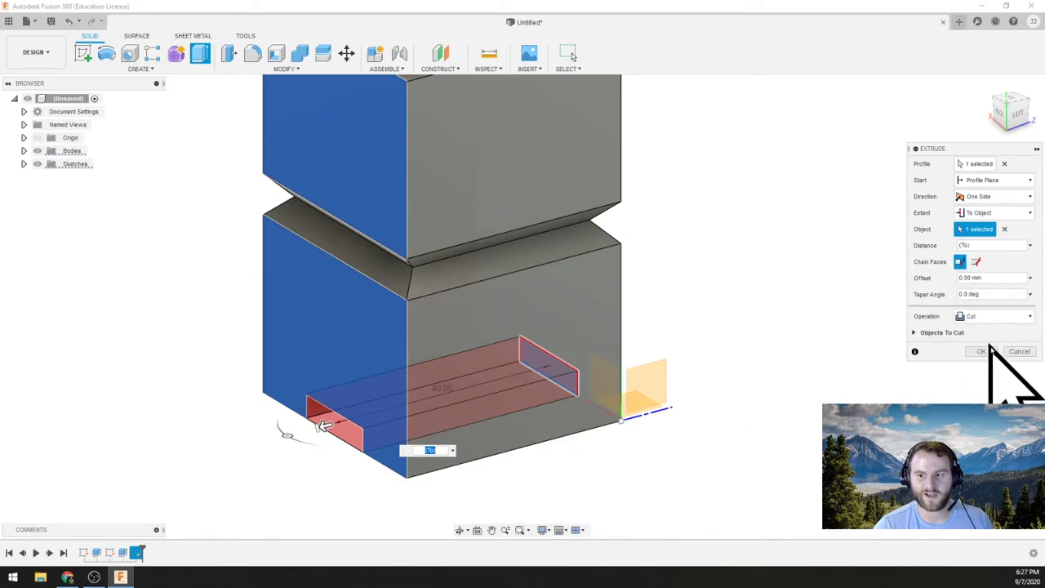
click(982, 352)
Step: Compare the model with the CaliCat reference images and select the lower block's front face
shift+middle_drag(536, 431, 490, 362)
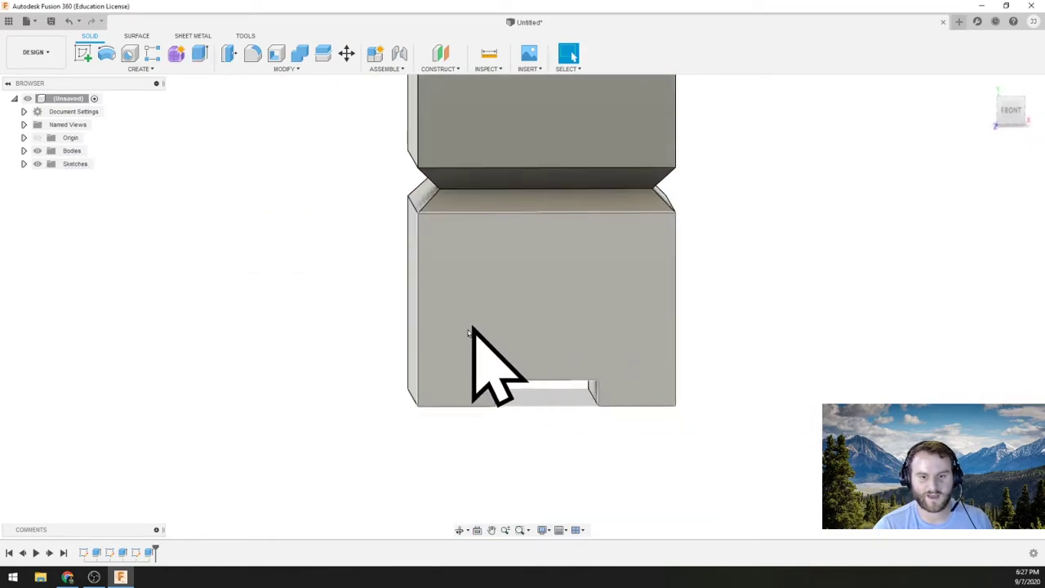
click(69, 578)
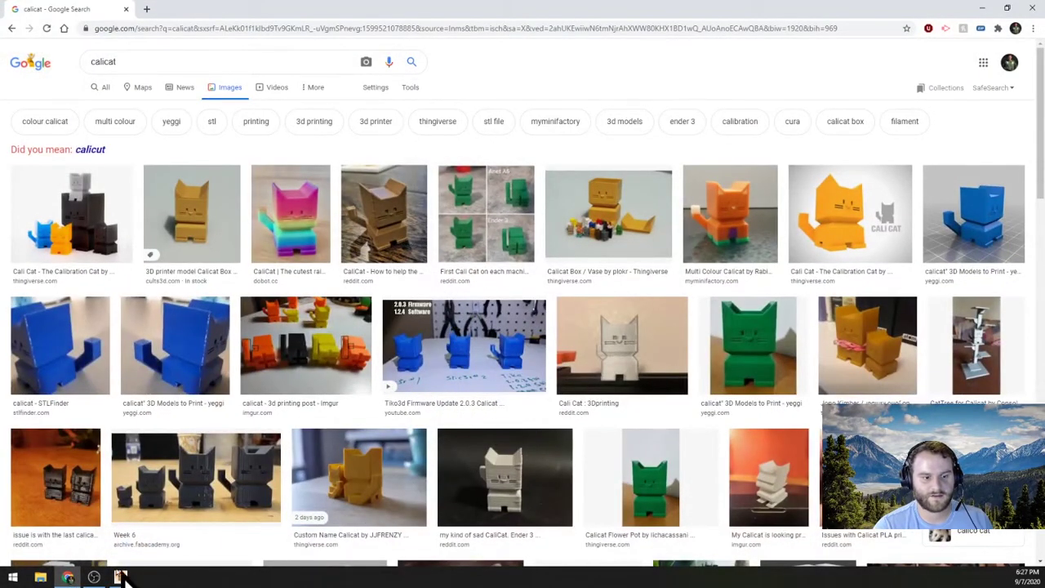
click(68, 579)
click(574, 278)
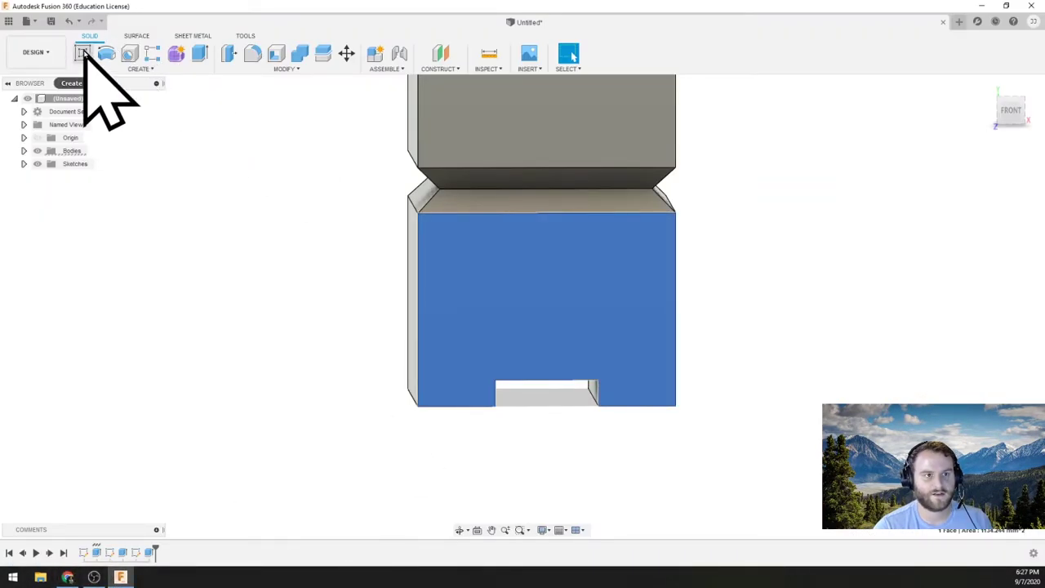
Step: Sketch two rectangles on the front face, one on each side of the notch
click(84, 55)
scroll(560, 466, up, 5)
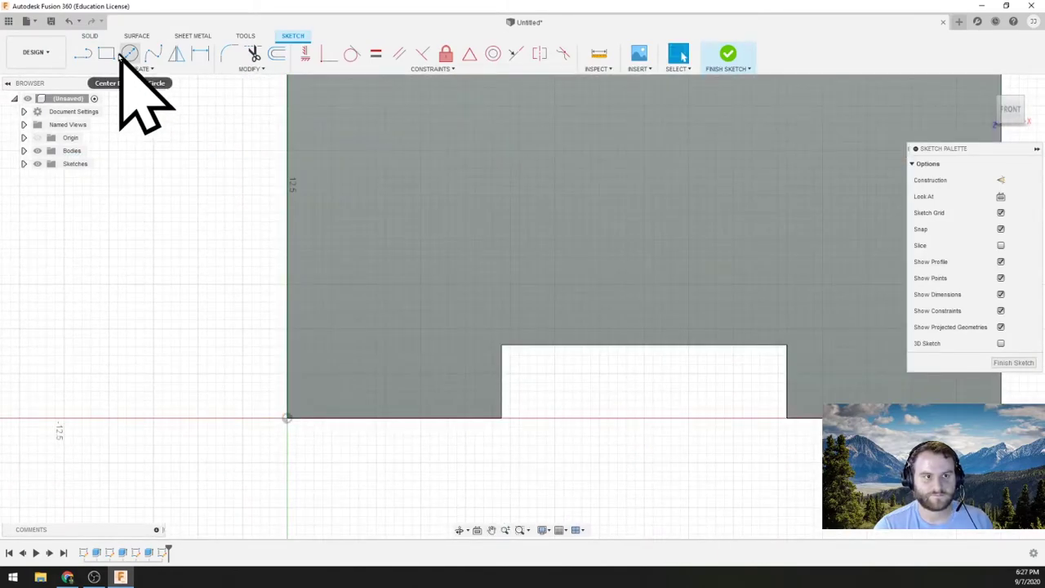
click(107, 53)
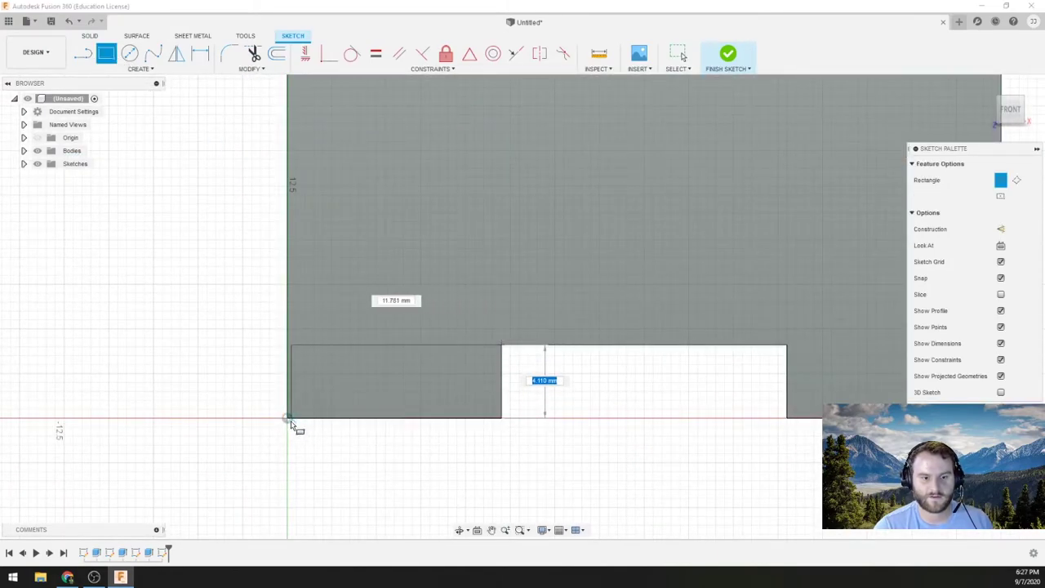
scroll(548, 369, down, 3)
scroll(516, 336, up, 3)
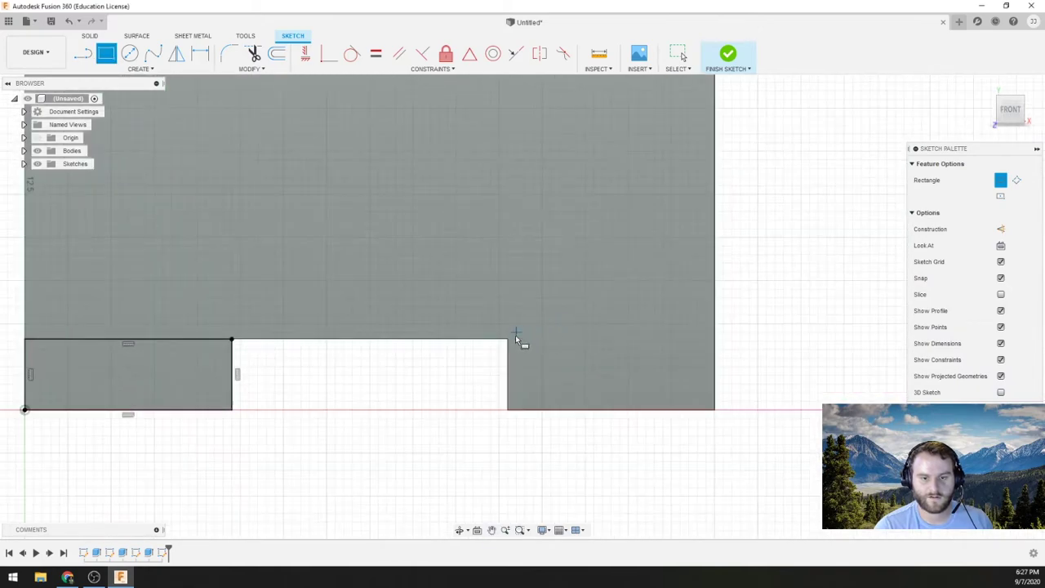
click(716, 416)
scroll(703, 343, down, 3)
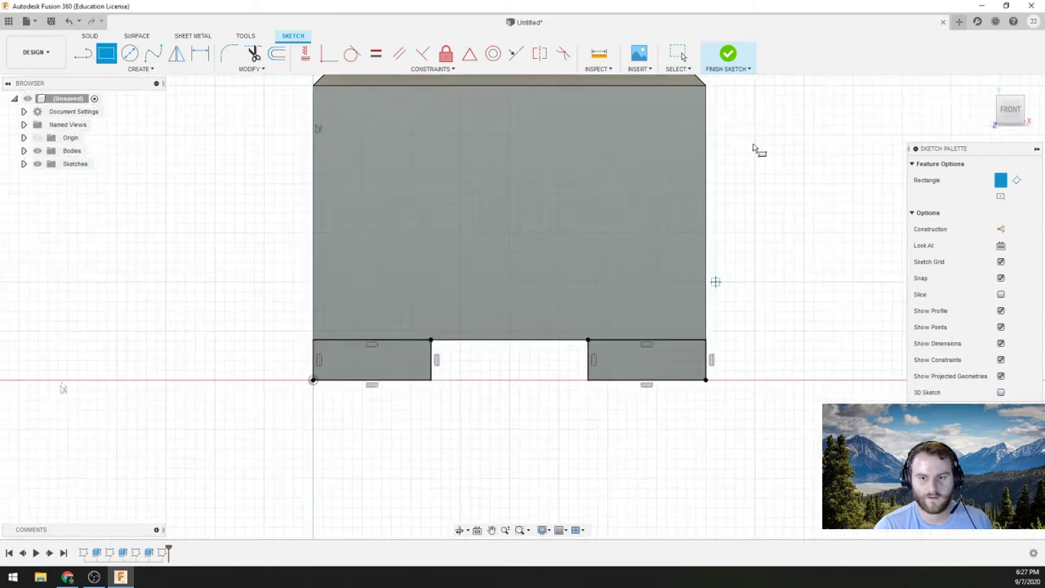
Step: Extrude both leg rectangles 4 mm forward, joined to the body
click(735, 67)
shift+middle_drag(471, 327, 518, 338)
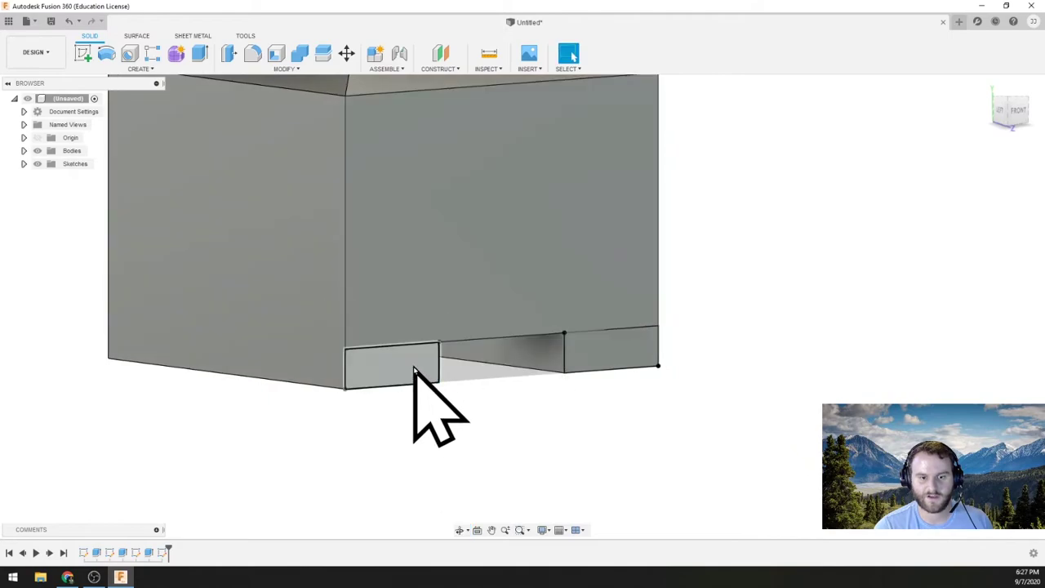
click(415, 371)
click(617, 352)
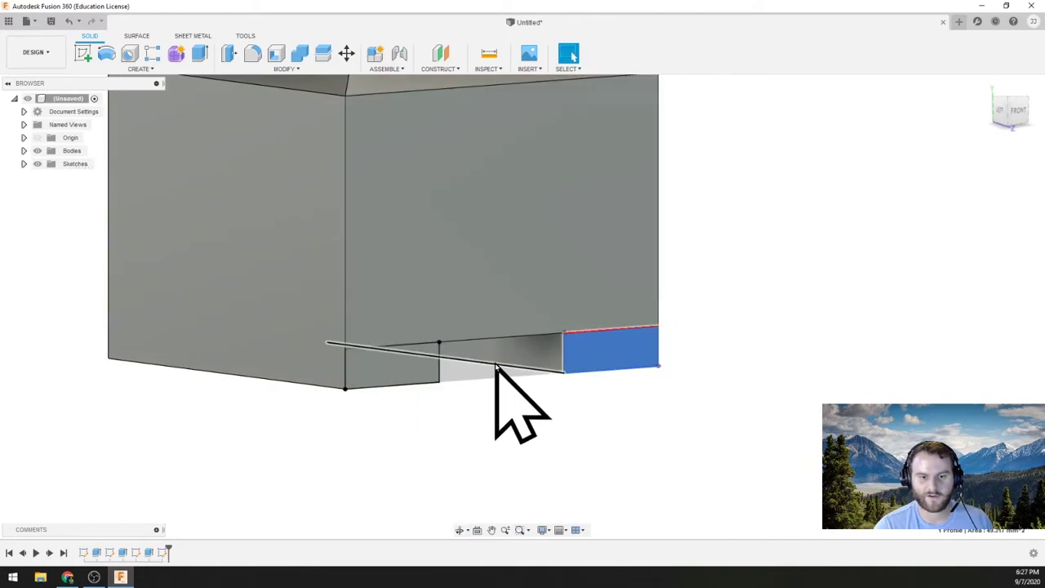
shift+click(389, 368)
click(201, 54)
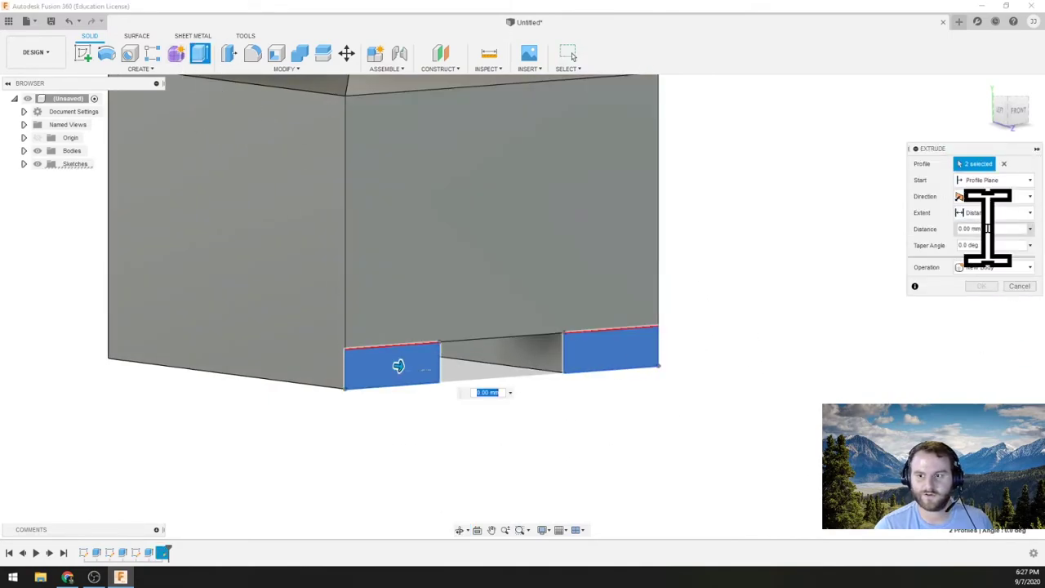
text(5)
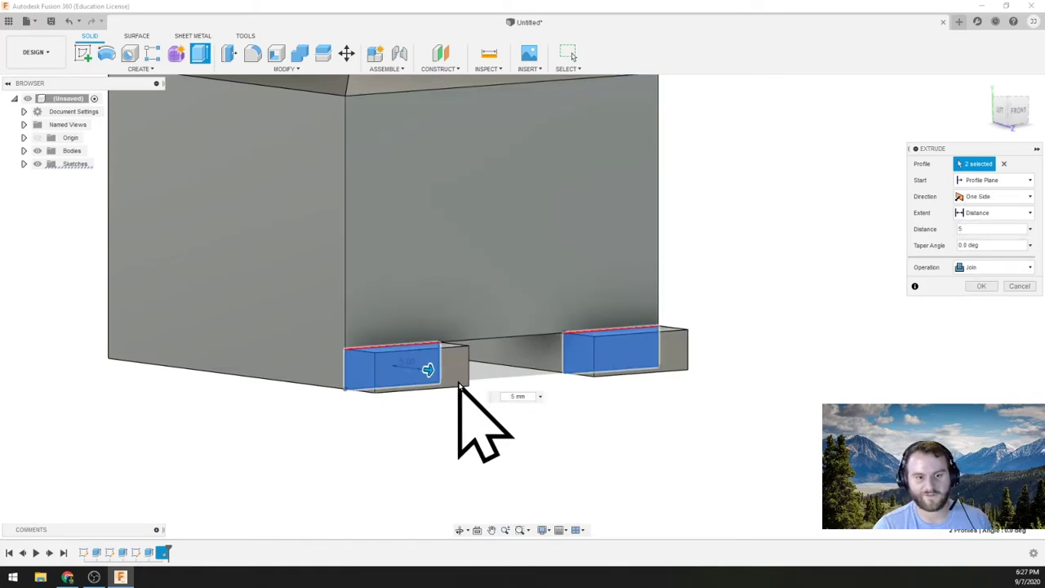
shift+middle_drag(459, 387, 499, 391)
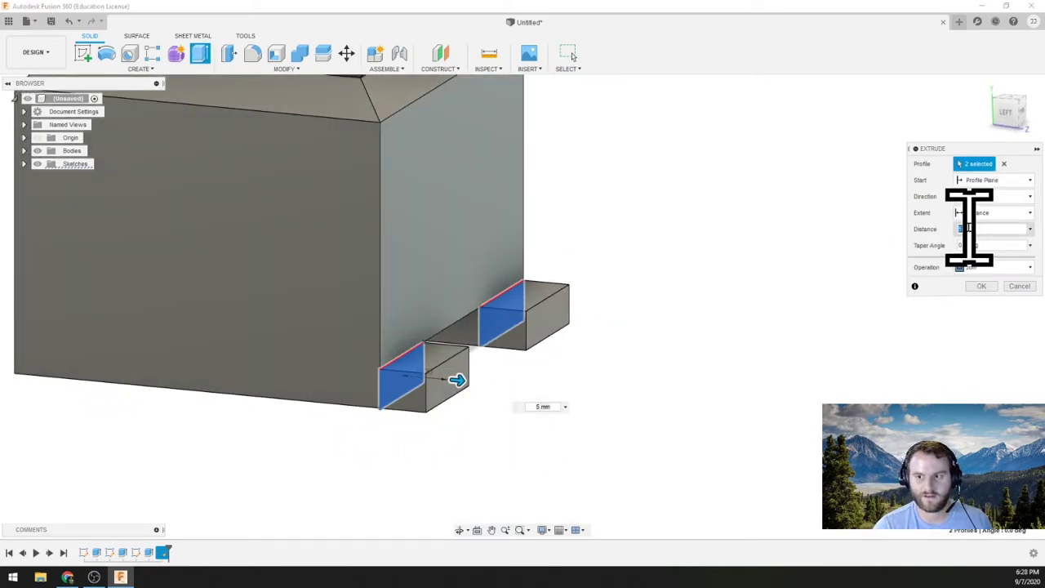
text(4)
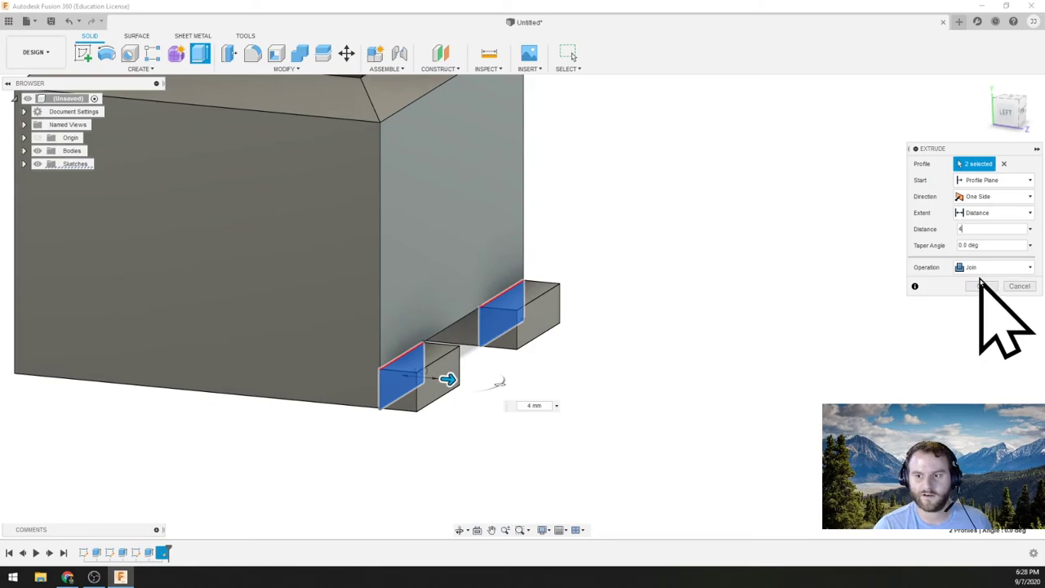
click(982, 286)
Step: Check the front view against the CaliCat reference images
shift+middle_drag(690, 331, 679, 389)
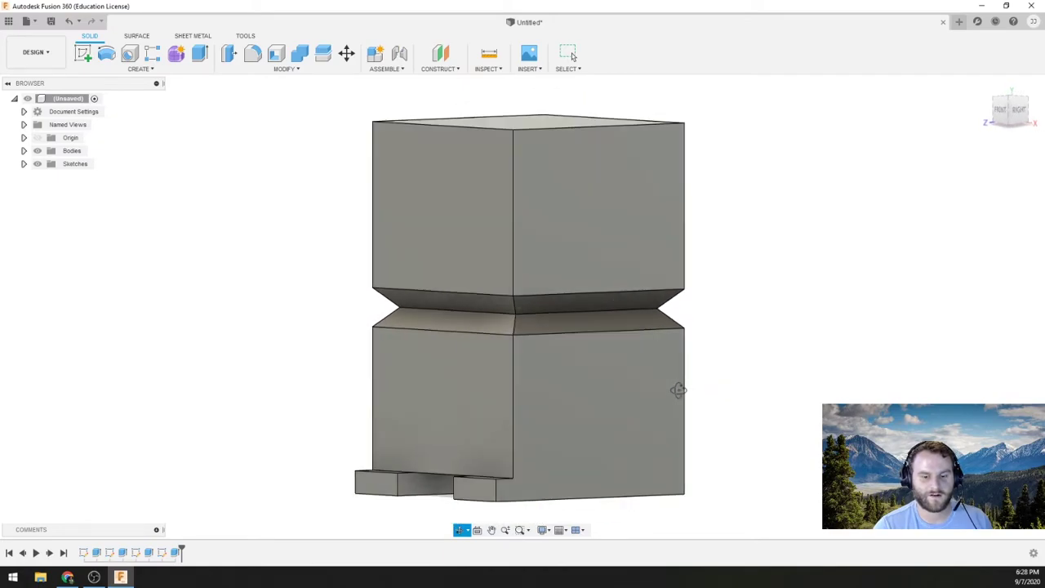
click(68, 577)
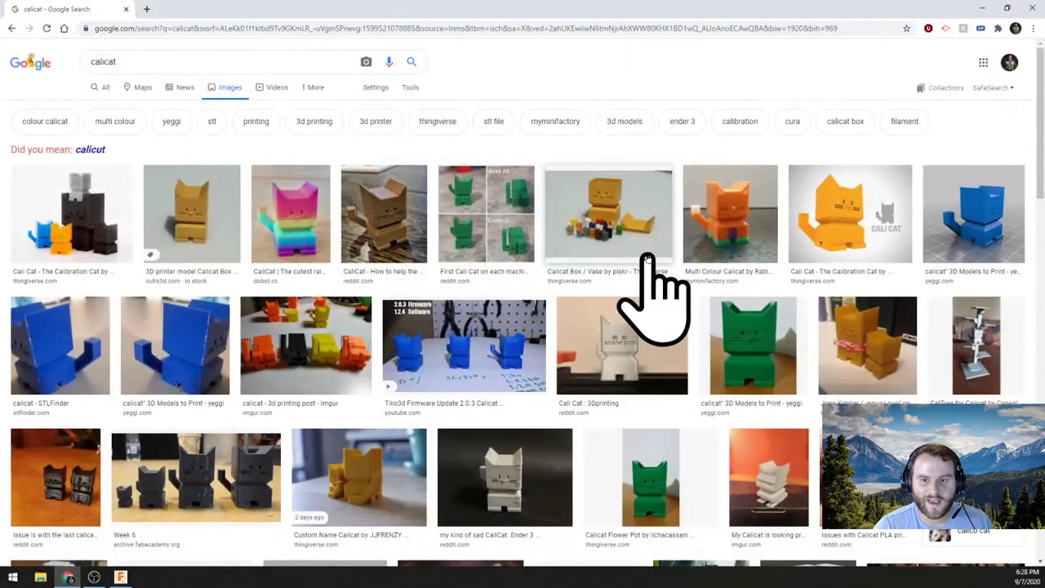
click(70, 578)
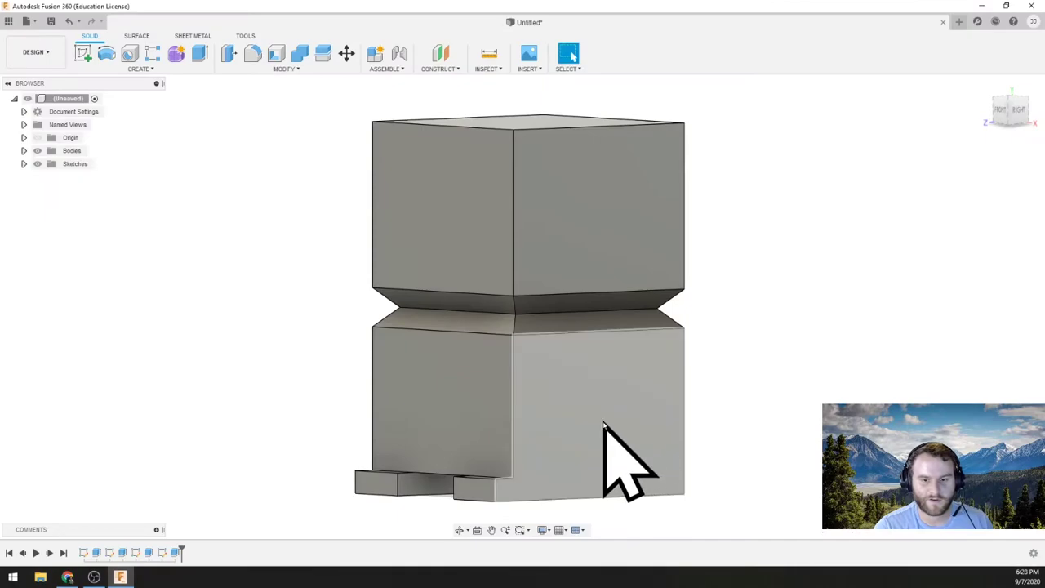
Step: Sketch an L-shaped outline with lines on the lower block's right side face
click(602, 436)
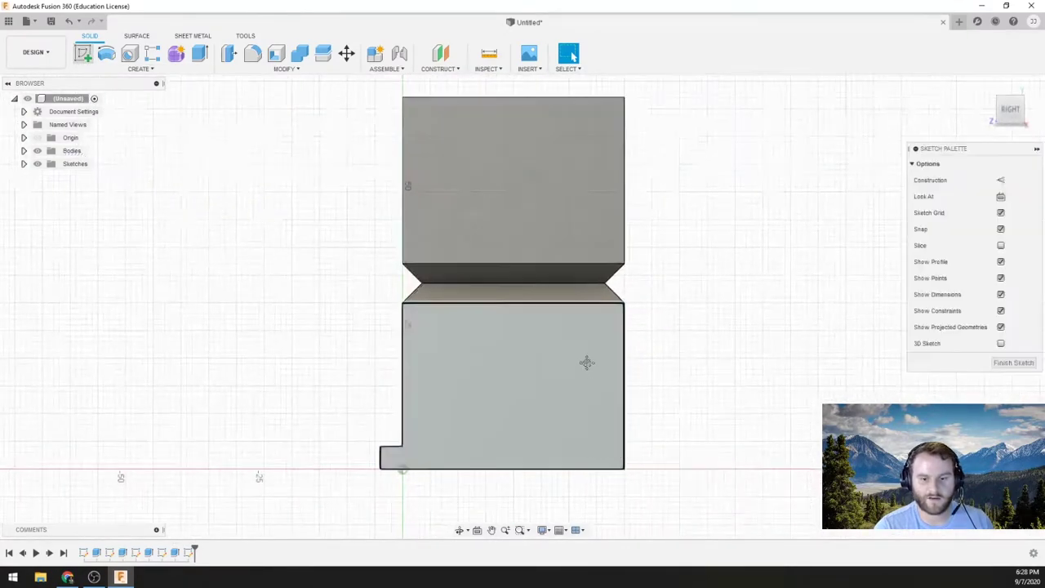
scroll(514, 368, up, 5)
click(81, 54)
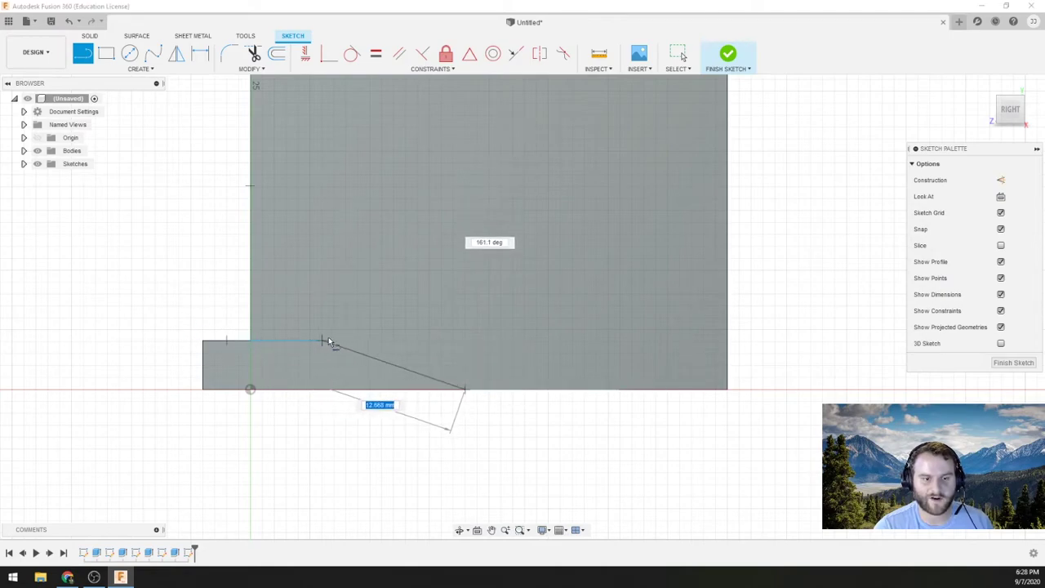
click(467, 342)
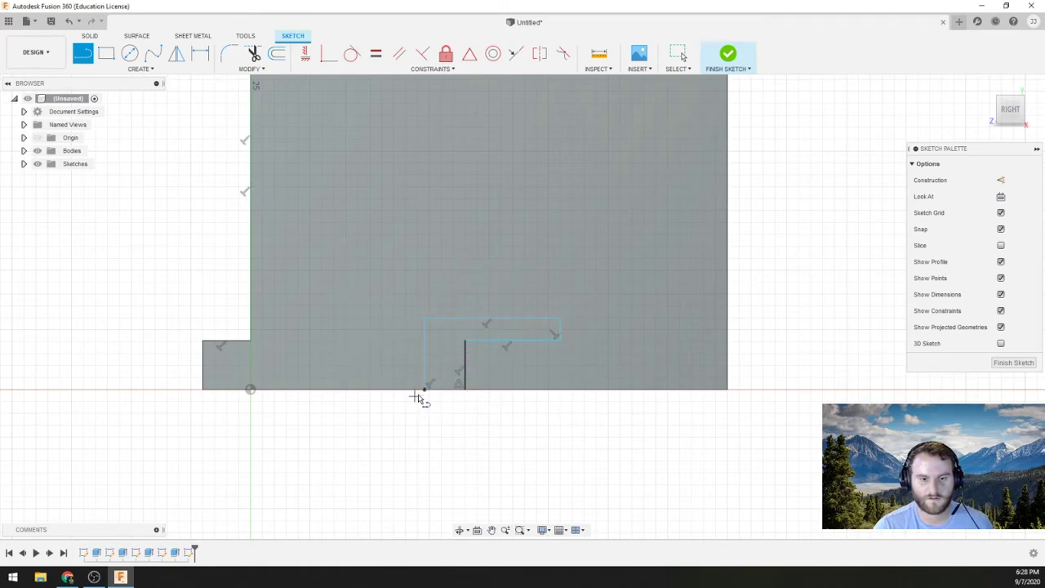
Step: Cut the L-shaped profile into the block up to its front face
click(727, 55)
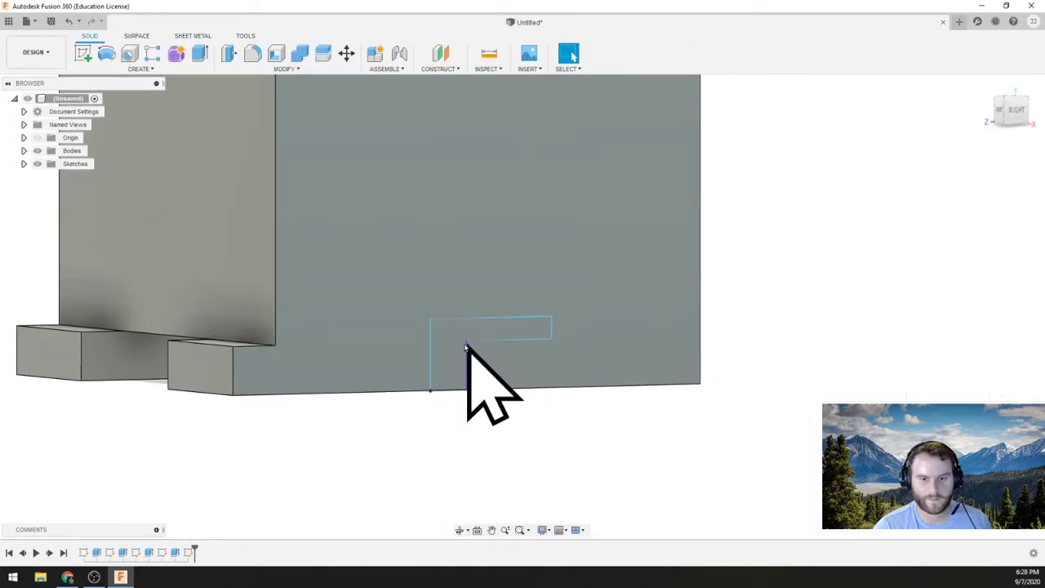
click(459, 352)
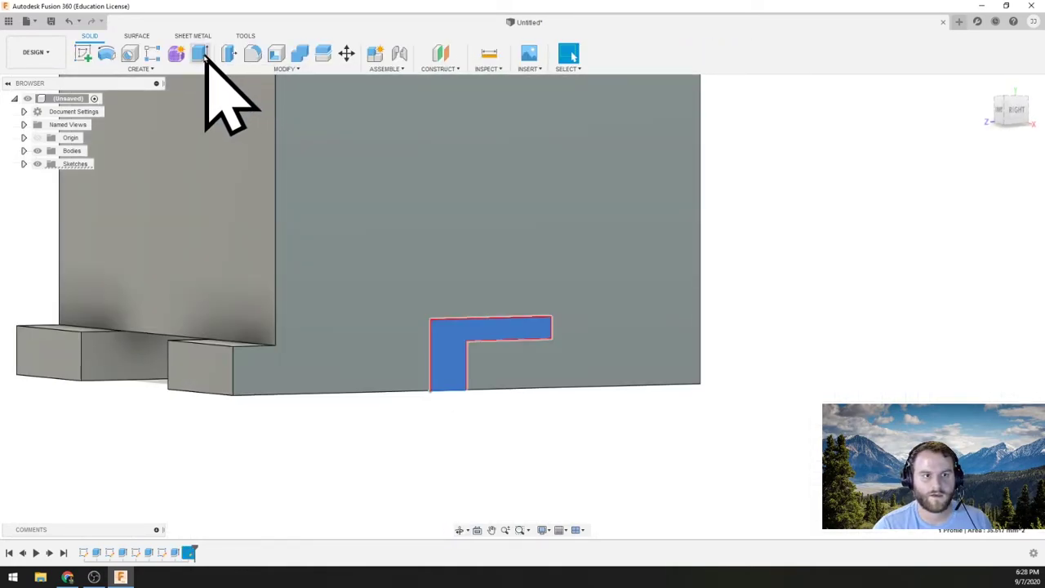
click(200, 54)
click(1013, 212)
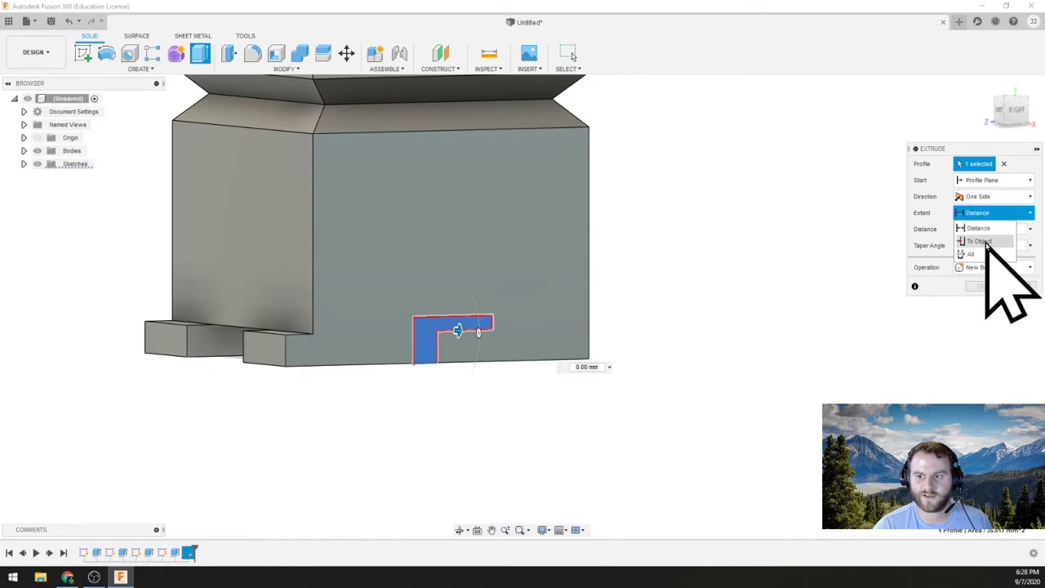
click(980, 242)
shift+middle_drag(98, 280, 217, 319)
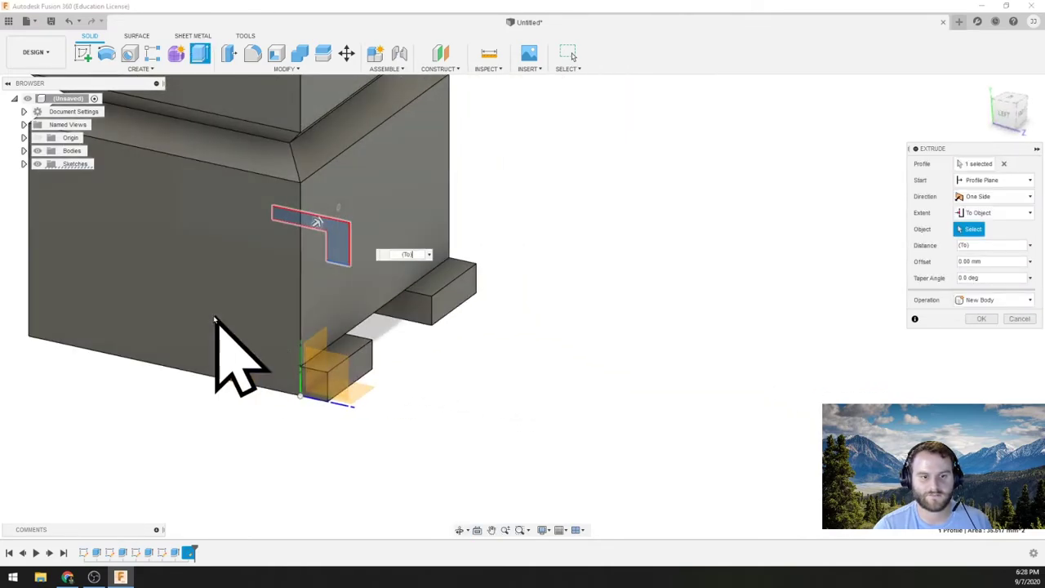
click(217, 319)
click(983, 352)
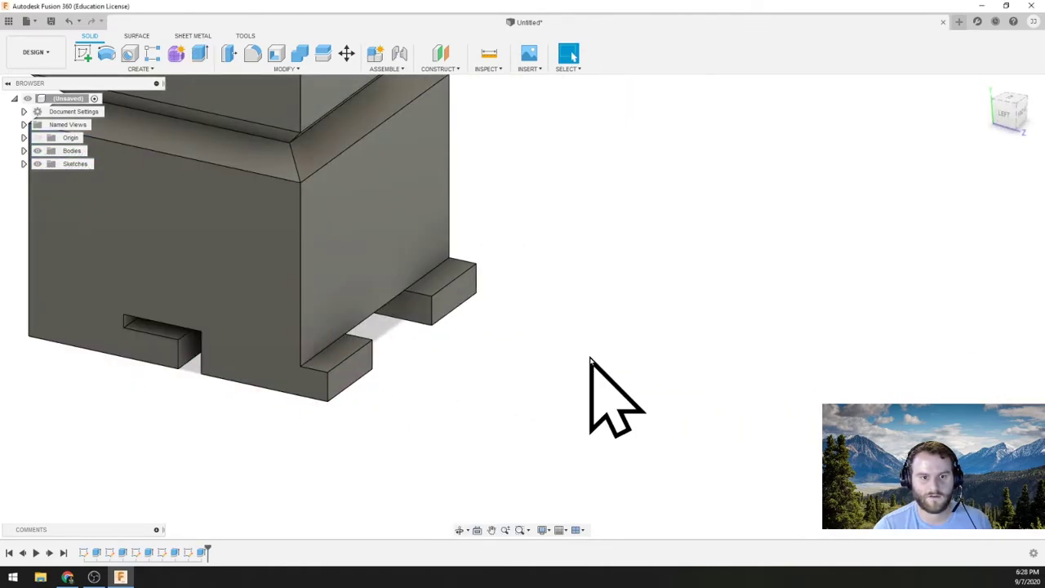
shift+middle_drag(590, 362, 538, 374)
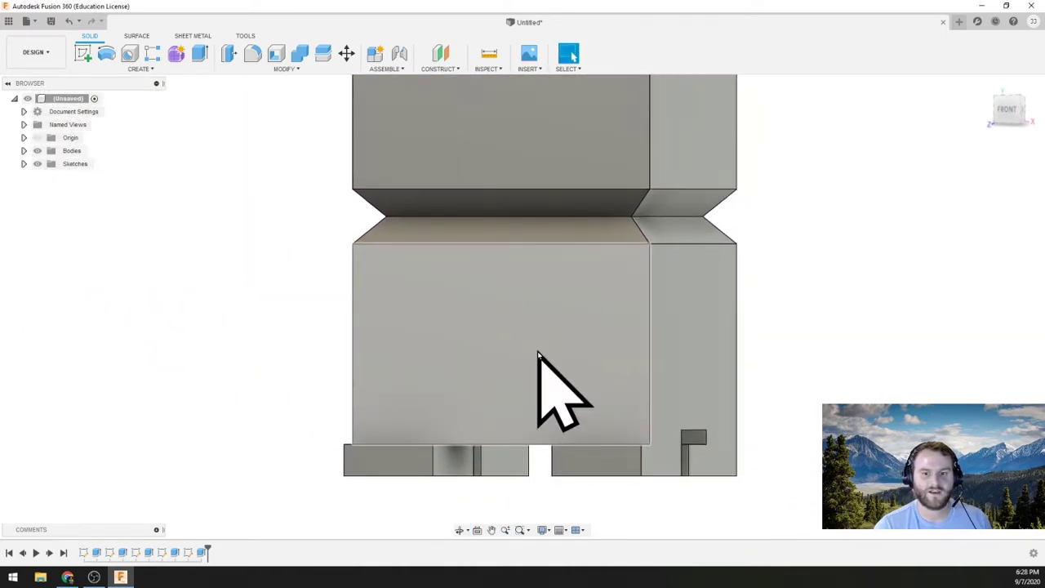
scroll(572, 359, down, 3)
scroll(542, 250, up, 6)
scroll(544, 269, down, 3)
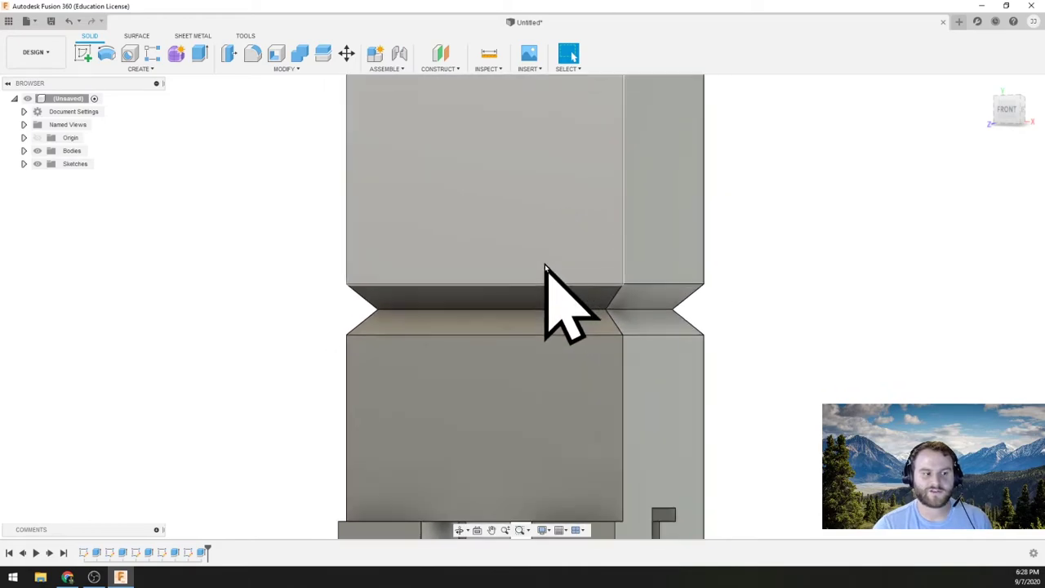
scroll(604, 338, up, 2)
scroll(608, 319, down, 2)
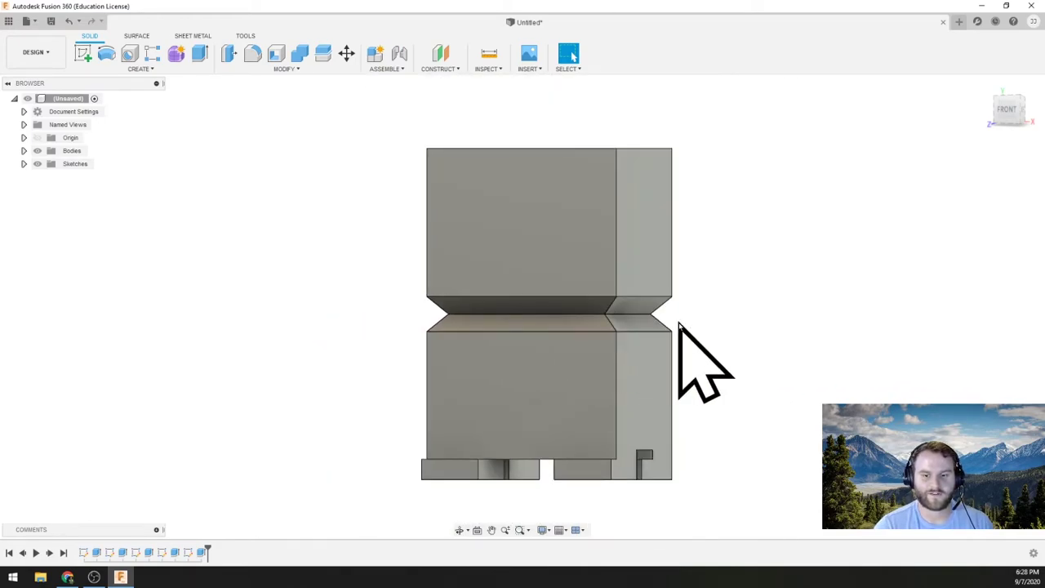
middle_drag(618, 317, 405, 291)
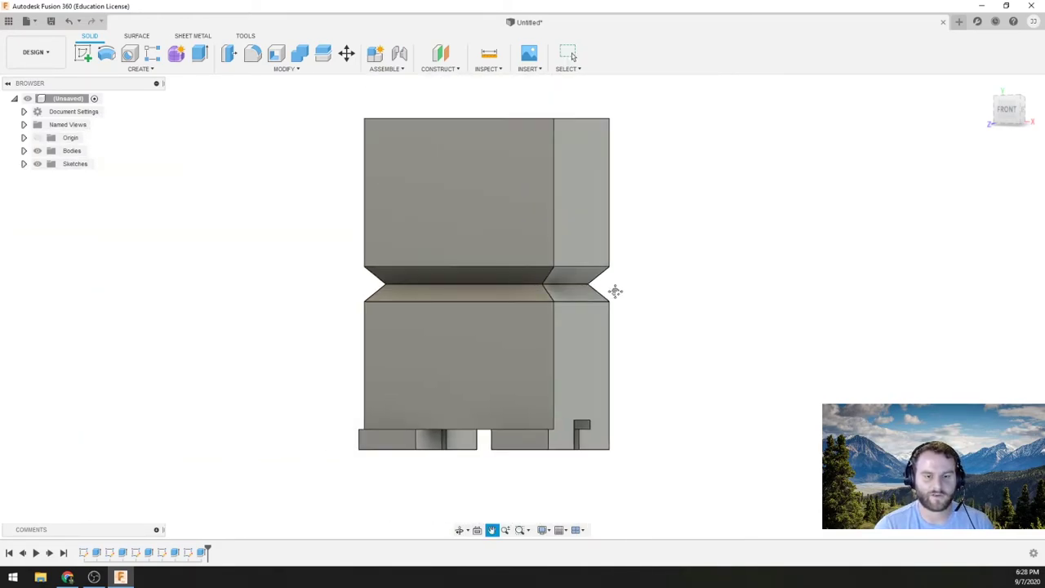
key(Escape)
shift+middle_drag(600, 306, 660, 317)
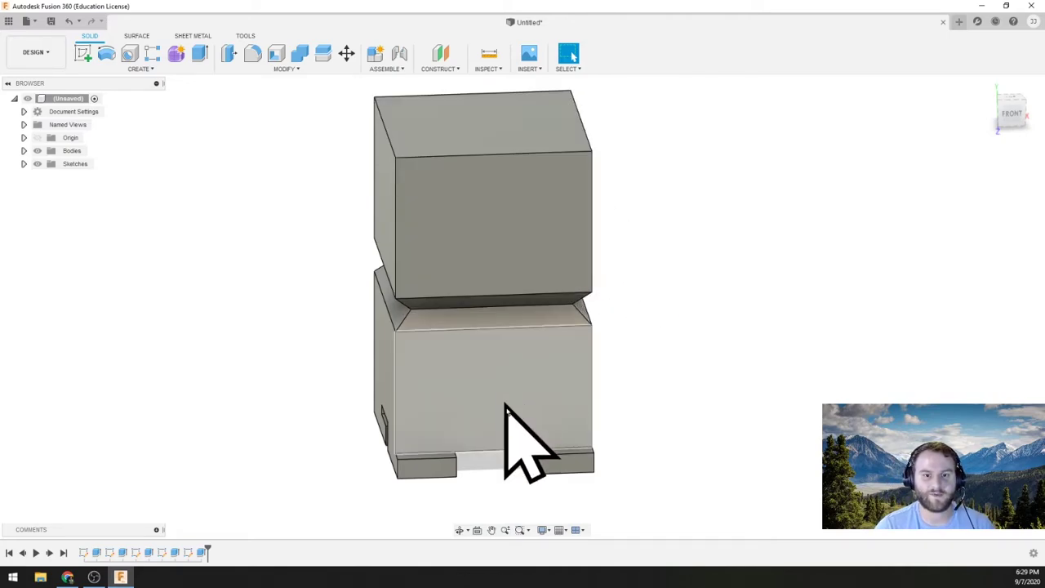
Step: Create a midplane between the head block's left and right side faces
click(447, 70)
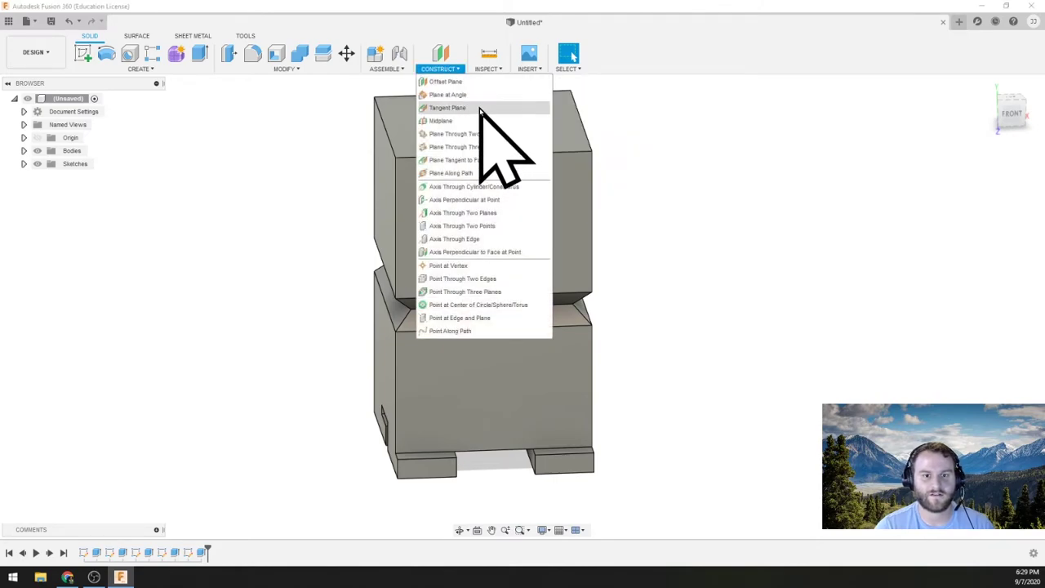
click(474, 121)
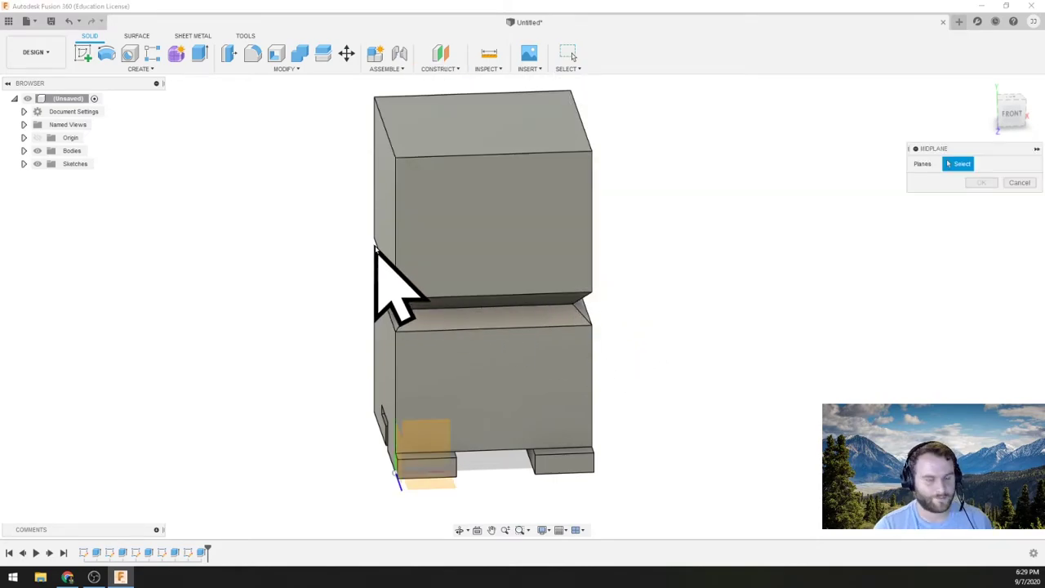
shift+middle_drag(361, 235, 436, 280)
click(457, 276)
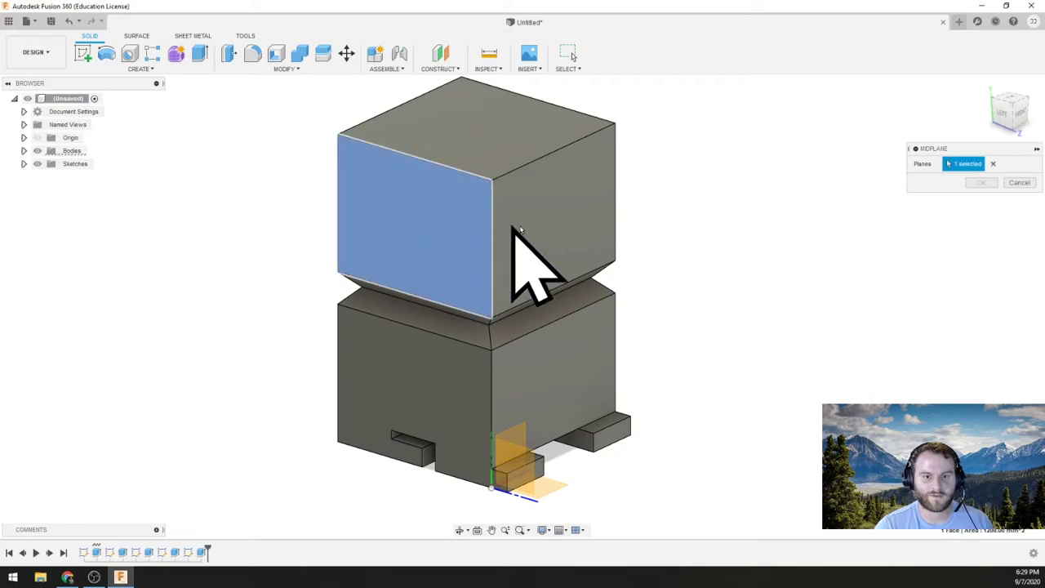
shift+middle_drag(517, 268, 539, 270)
shift+middle_drag(482, 218, 532, 256)
click(408, 261)
shift+middle_drag(408, 261, 500, 194)
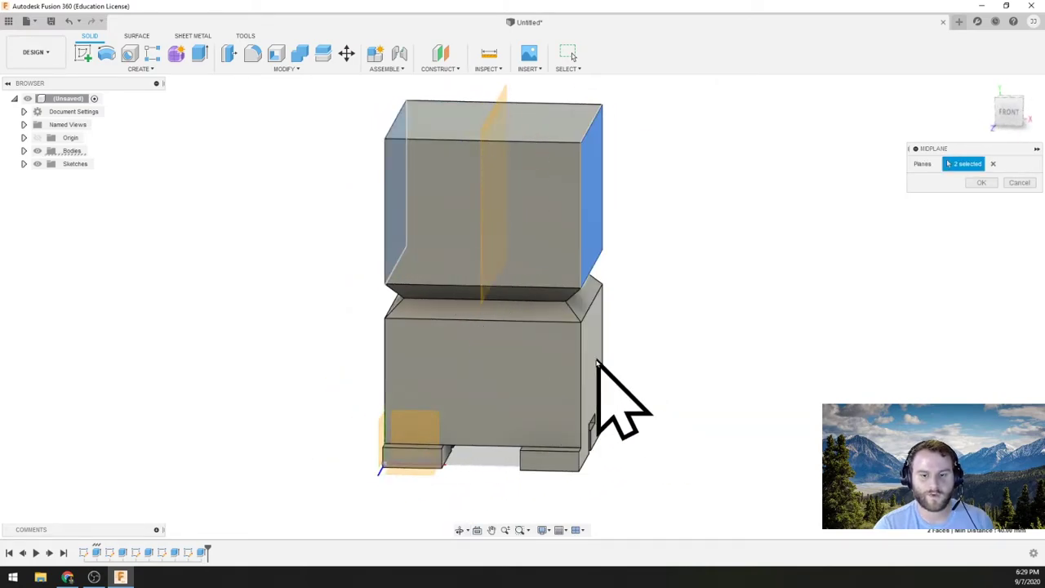
click(981, 183)
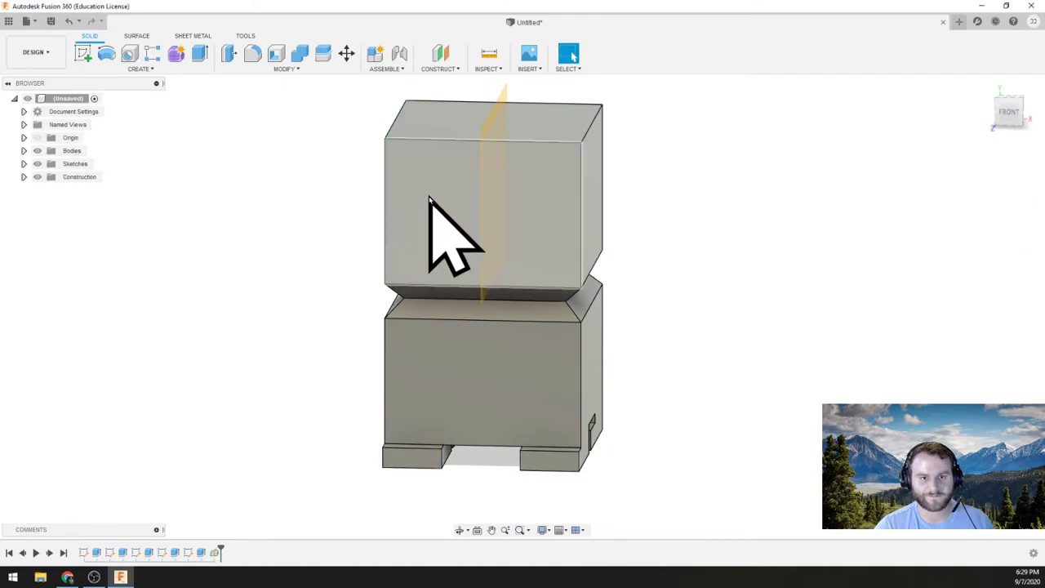
click(432, 214)
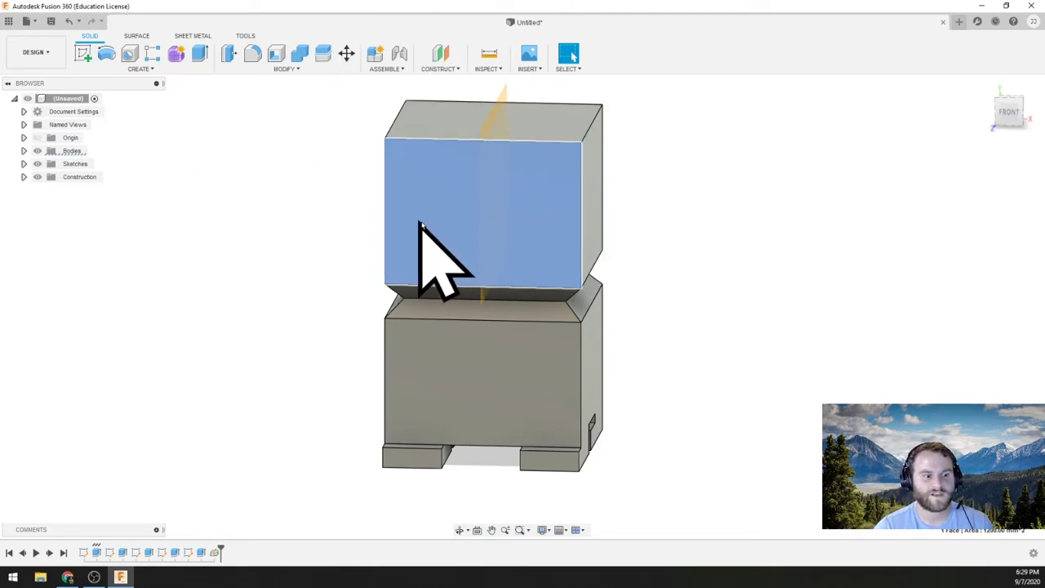
Step: Start a sketch on the head's front face and draw the eye circle in its upper left
click(85, 56)
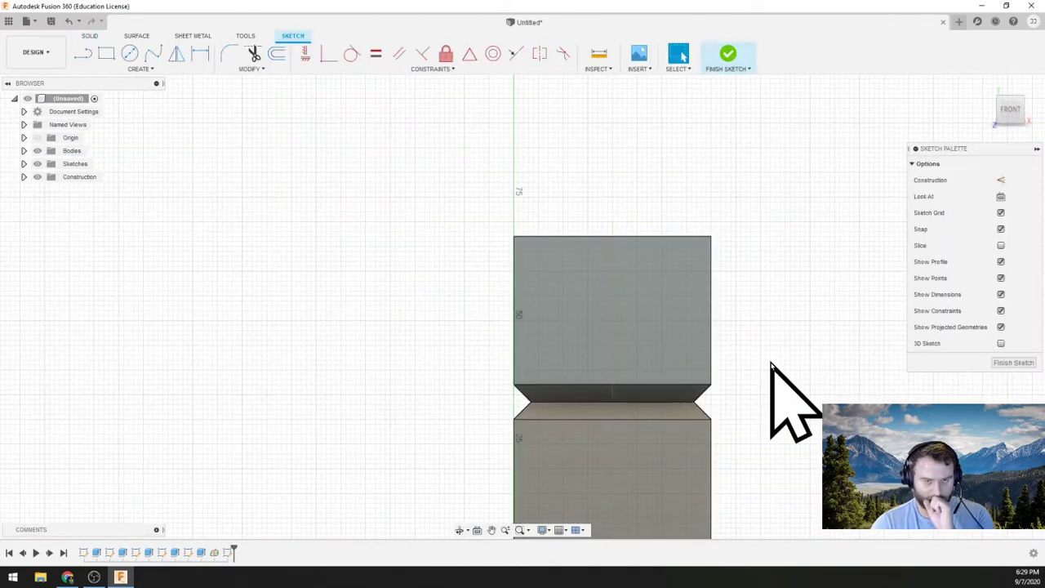
middle_drag(772, 365, 555, 299)
scroll(420, 273, up, 3)
middle_drag(420, 273, 531, 362)
scroll(397, 253, up, 2)
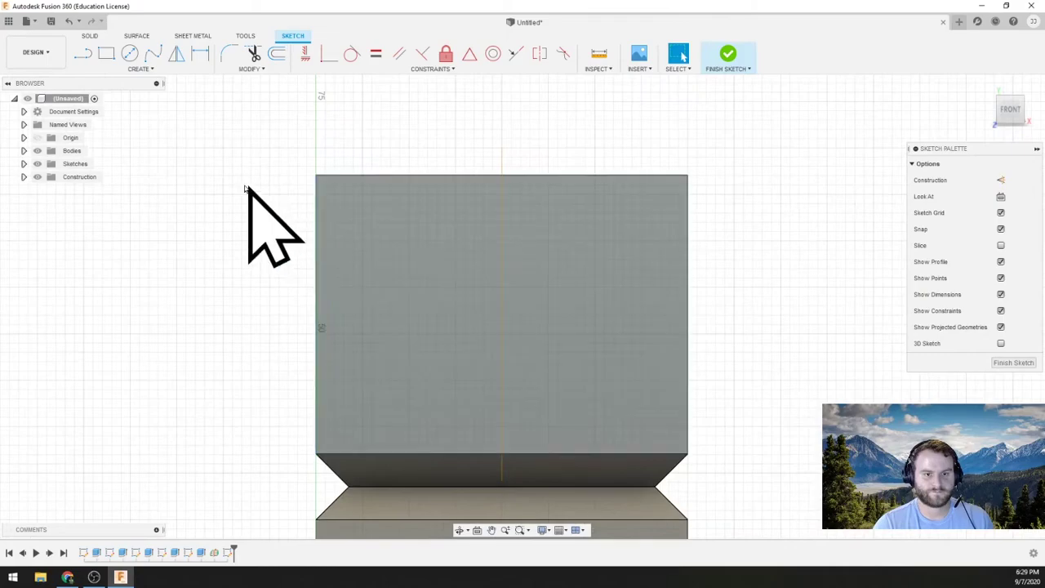
middle_drag(489, 280, 404, 263)
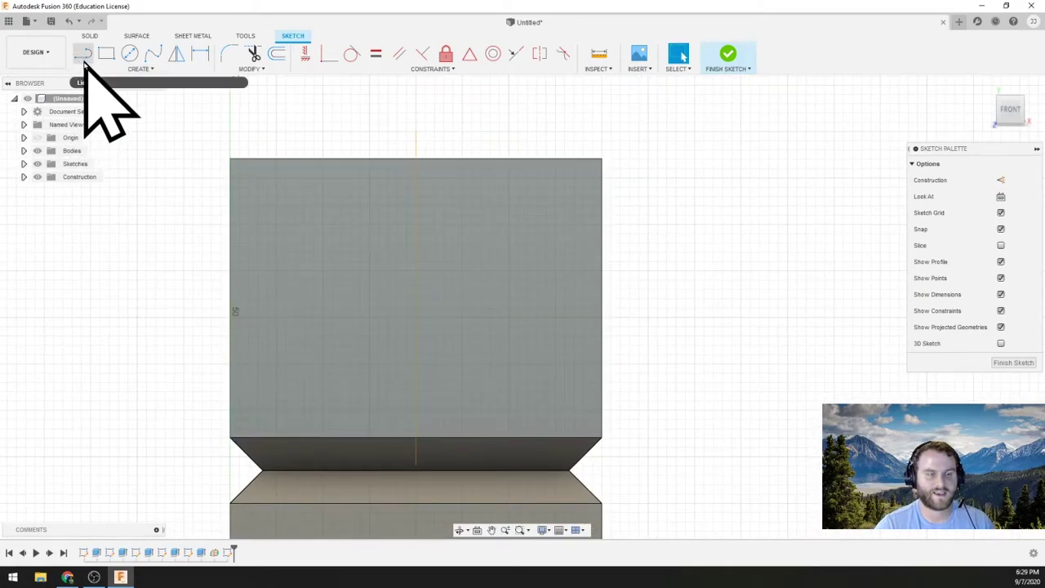
click(128, 55)
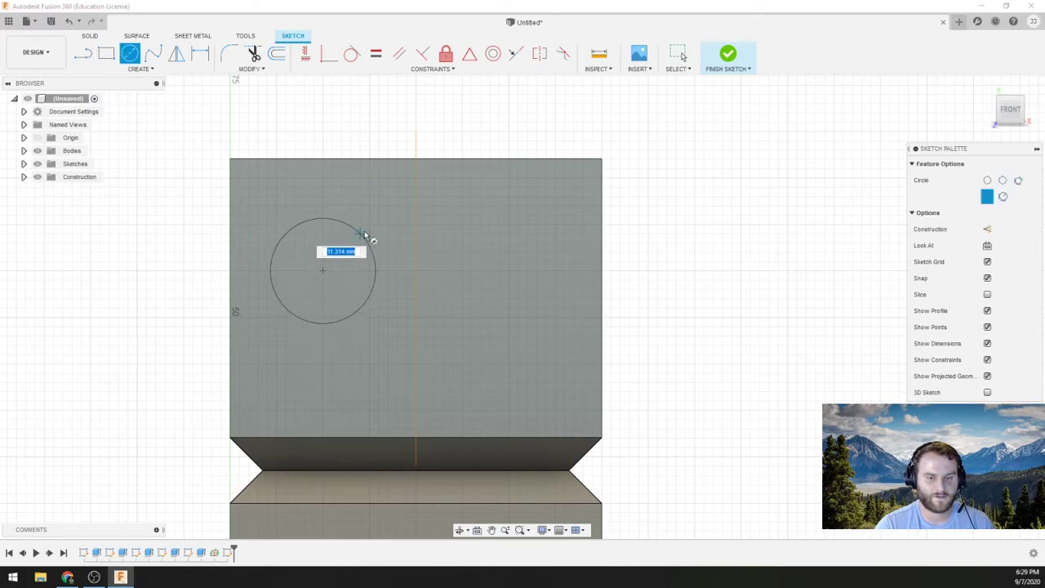
key(Escape)
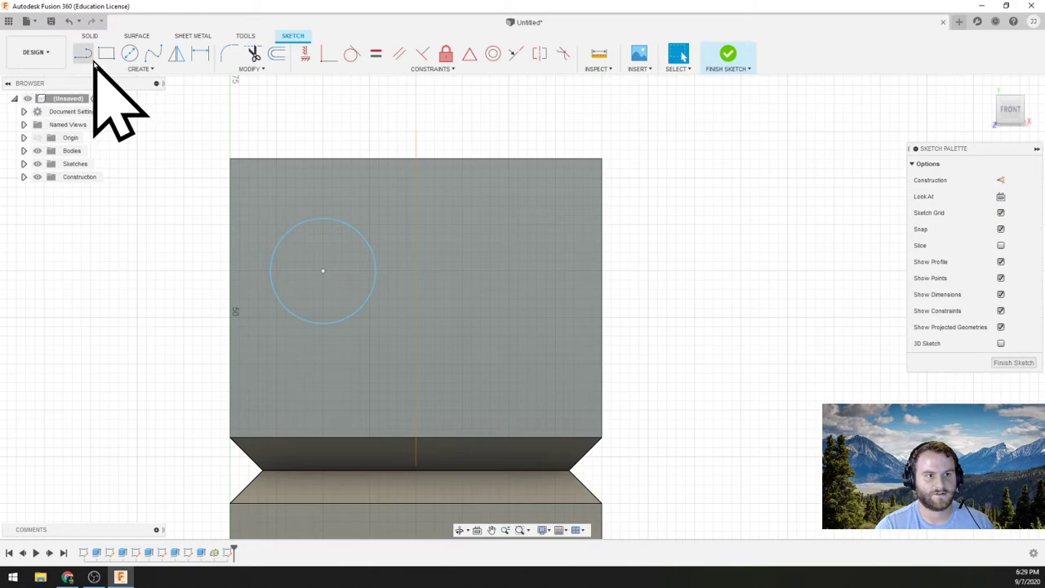
Step: Draw a small closed right triangle below the eye for the nose
click(369, 365)
scroll(425, 367, up, 3)
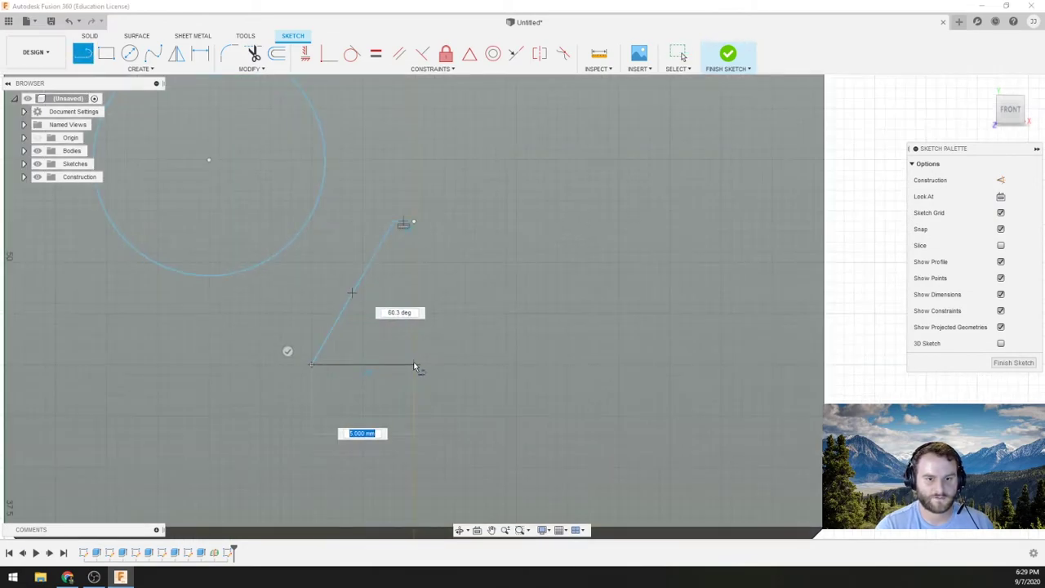
key(Escape)
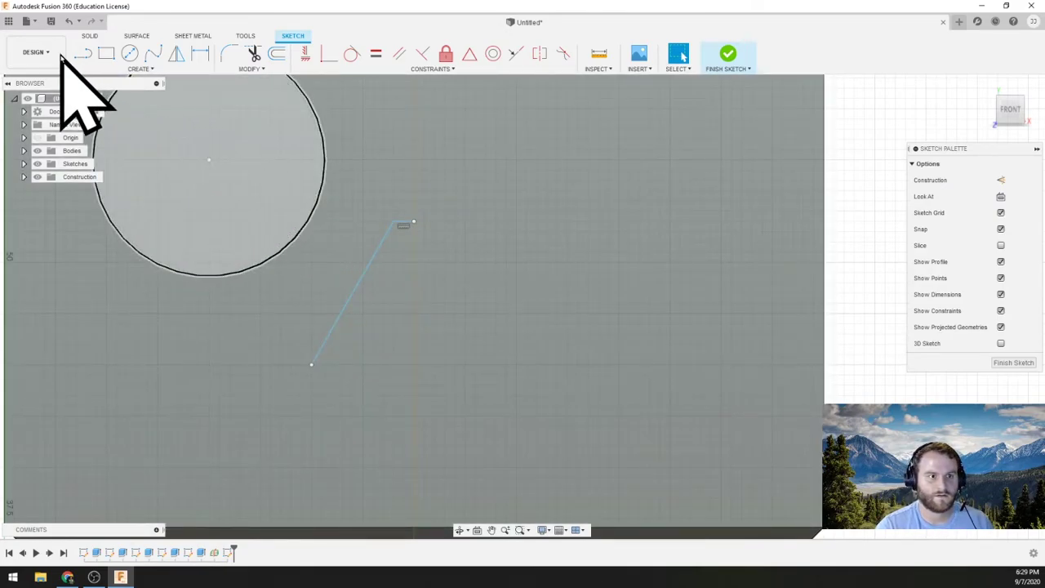
key(ctrl+z)
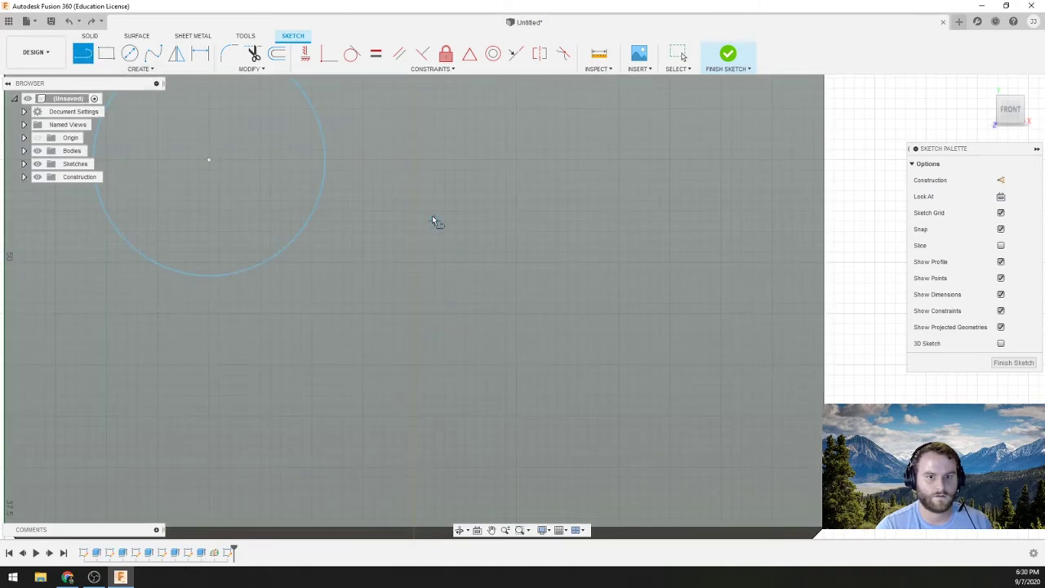
click(414, 210)
click(328, 348)
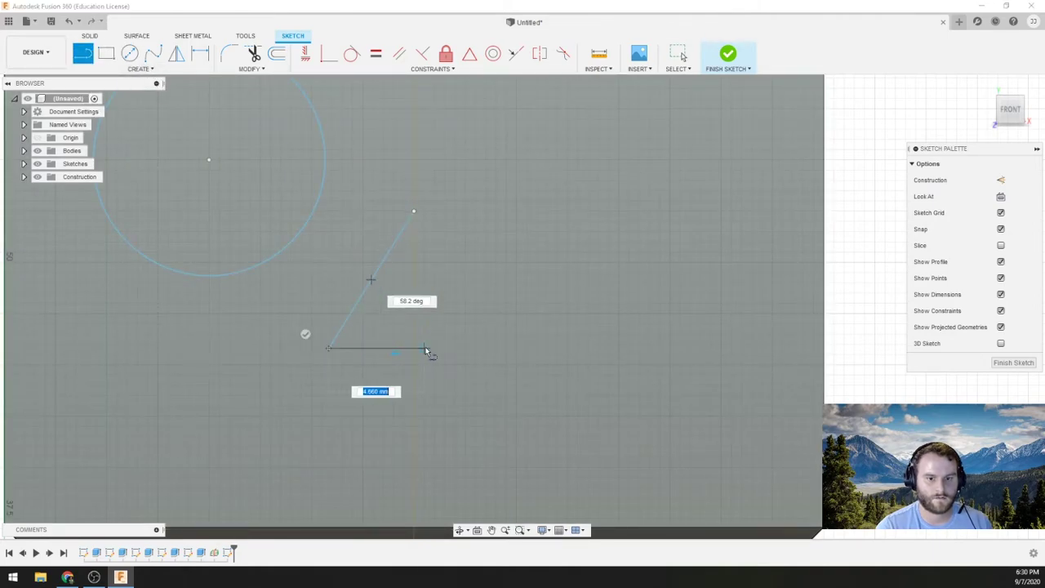
click(414, 213)
scroll(611, 310, down, 3)
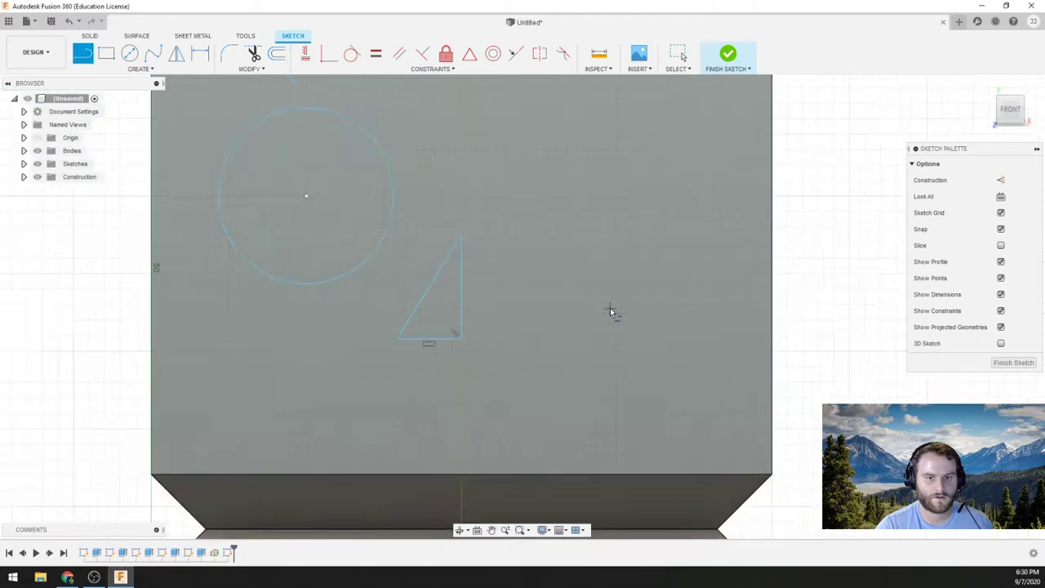
Step: Draw the curved half-mouth spline below the nose triangle
click(137, 69)
click(153, 56)
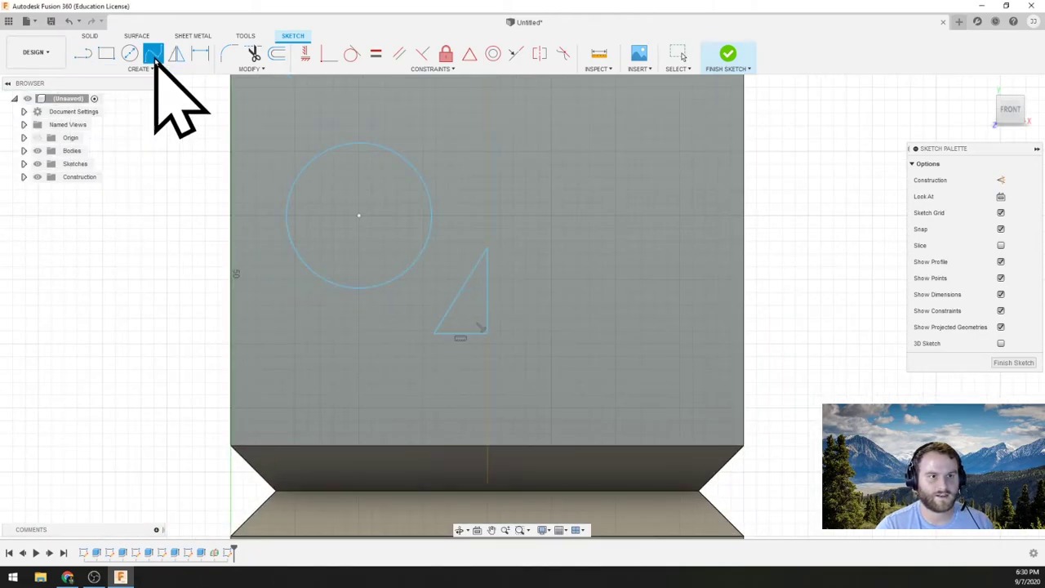
click(486, 382)
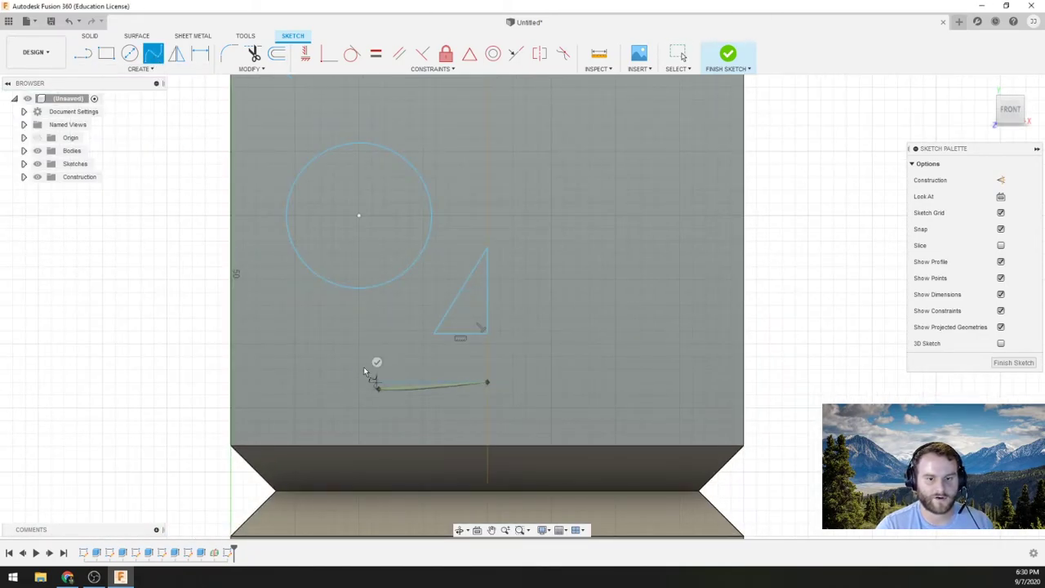
key(Escape)
scroll(488, 356, up, 3)
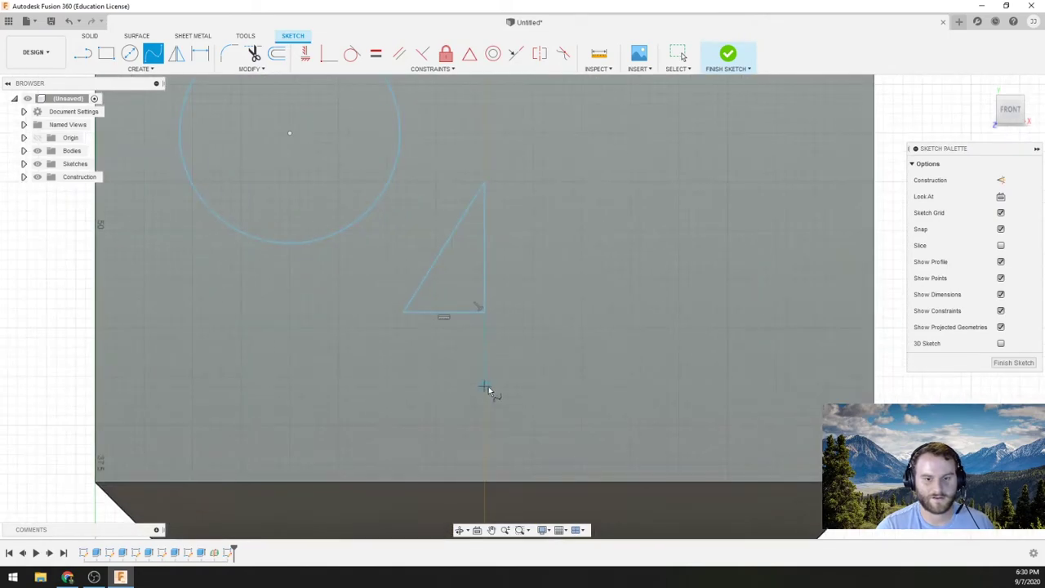
click(485, 366)
click(318, 341)
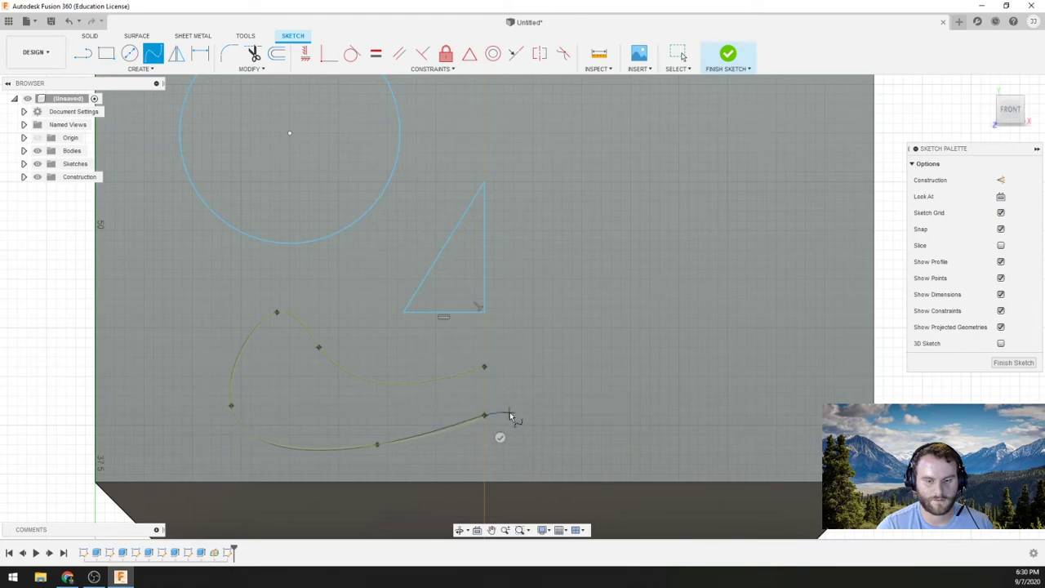
key(Escape)
scroll(571, 381, down, 2)
scroll(461, 373, up, 5)
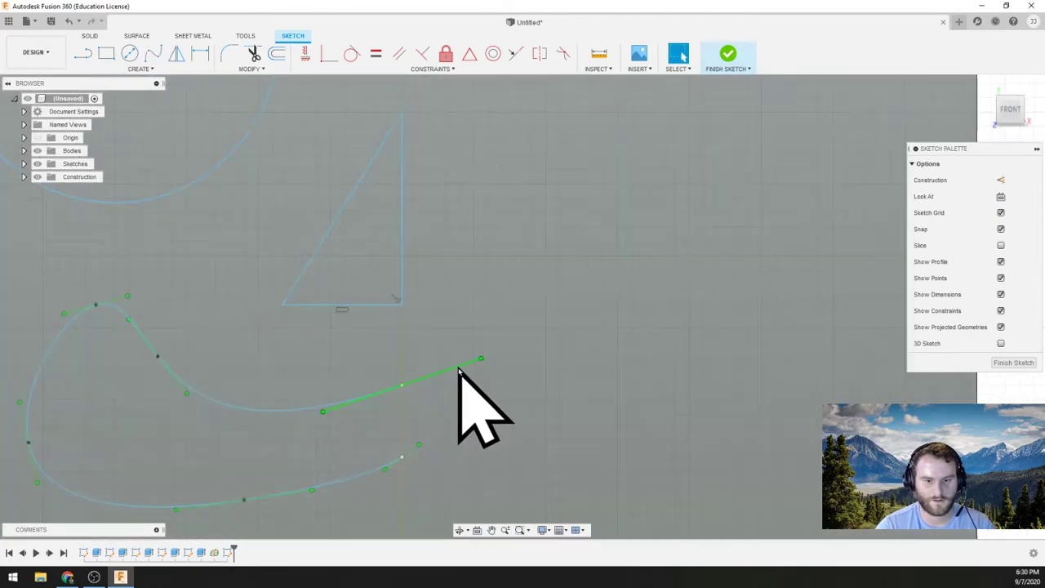
scroll(482, 441, down, 2)
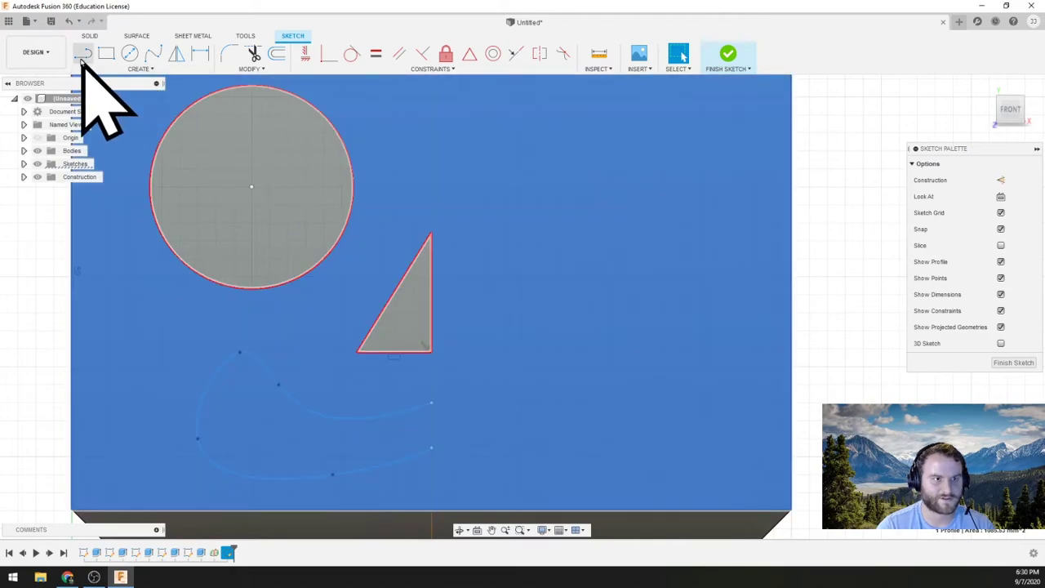
Step: Join the spline's open ends with a straight line to close the mouth shape
click(83, 54)
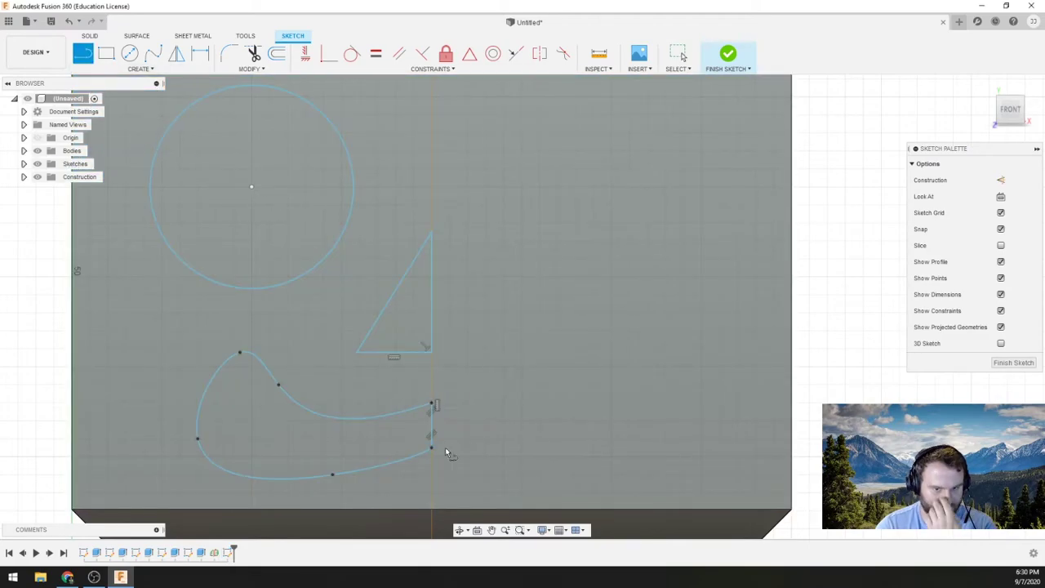
scroll(503, 425, down, 2)
key(Escape)
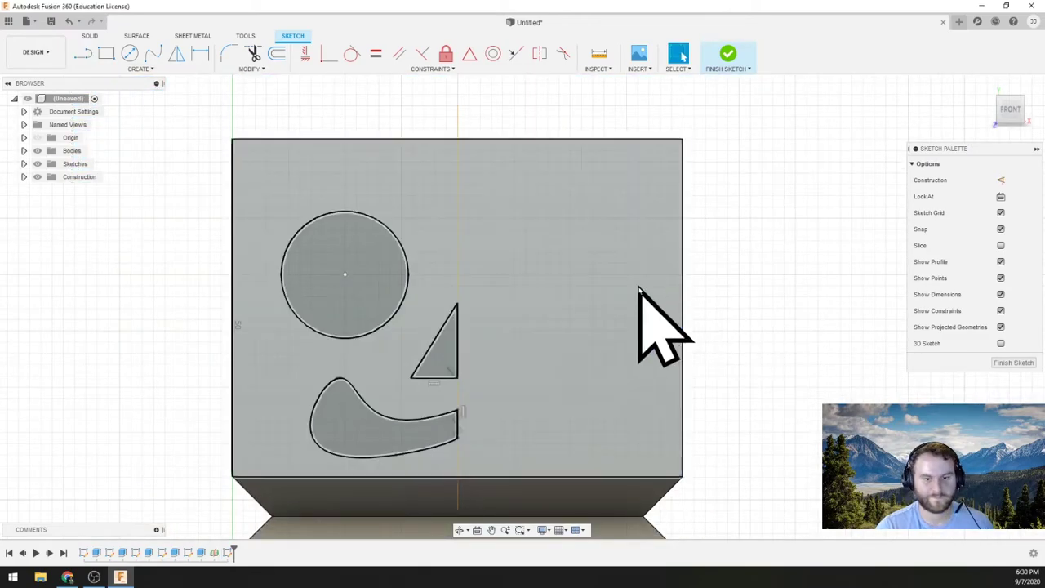
scroll(646, 303, down, 2)
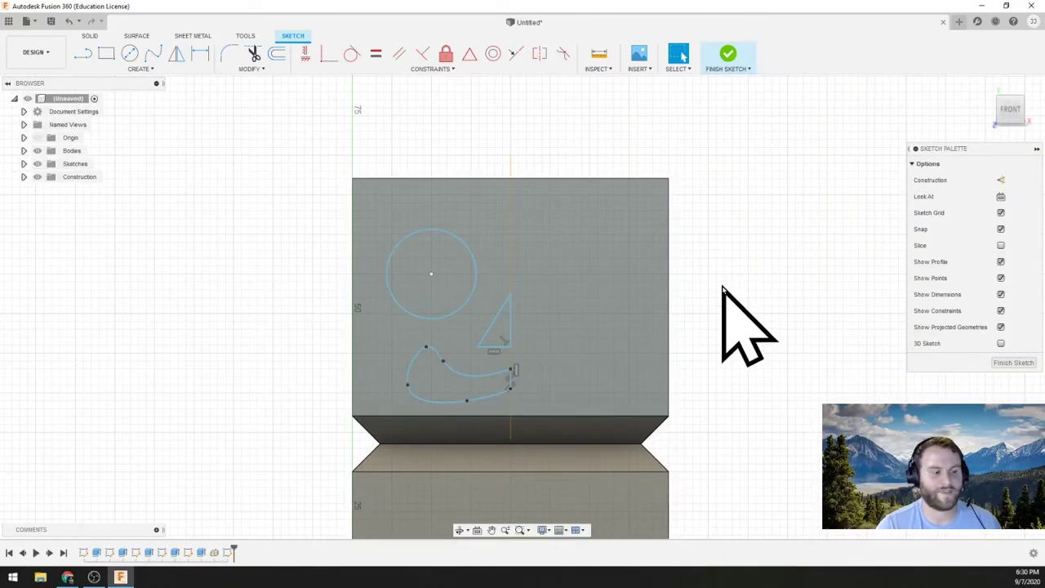
Step: Cut the eye circle, nose triangle and half-mouth profiles as shallow recesses into the head's face
click(727, 57)
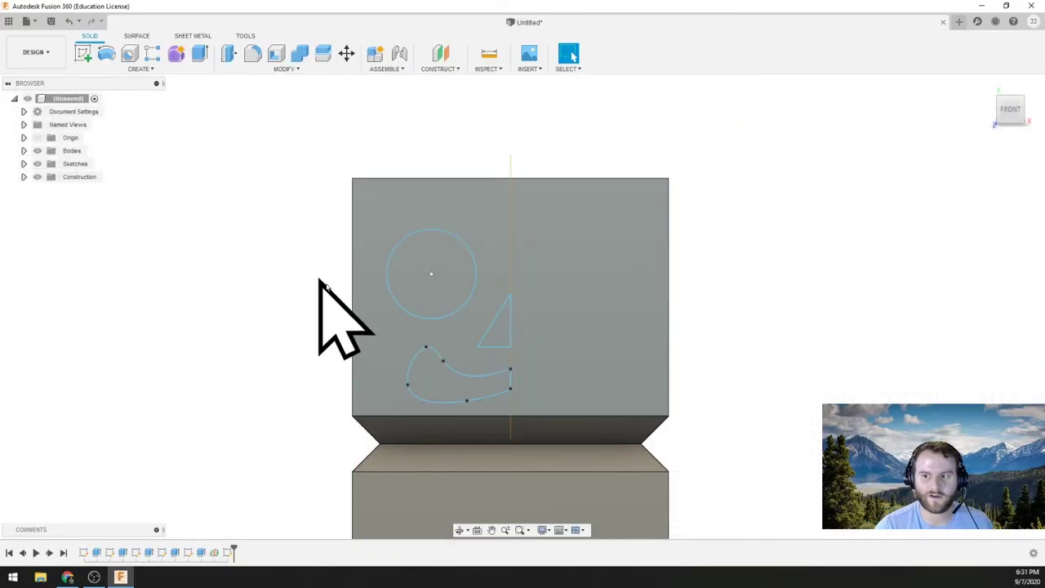
click(449, 304)
click(496, 331)
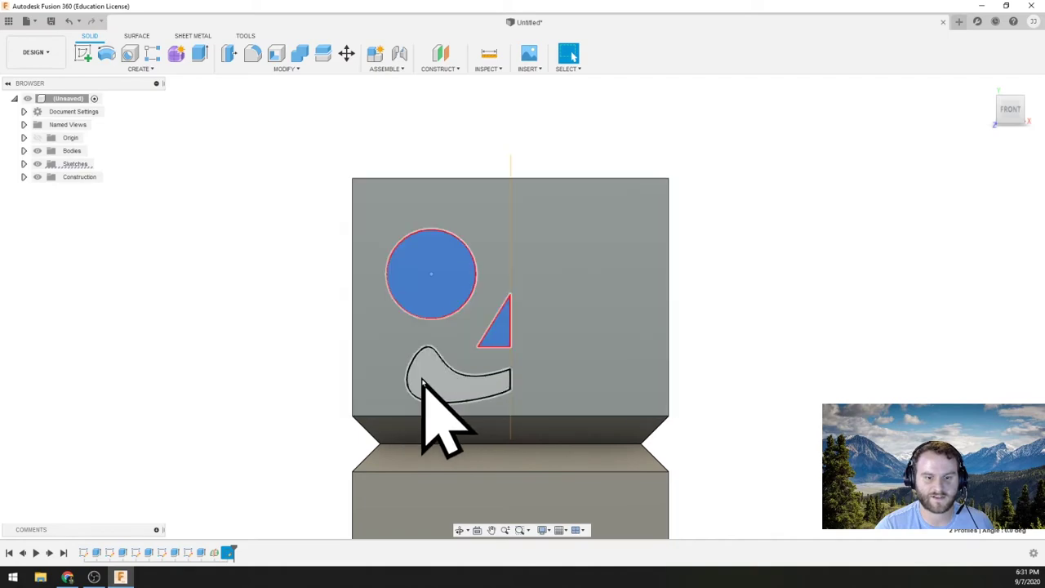
click(422, 380)
shift+middle_drag(381, 327, 572, 53)
click(227, 55)
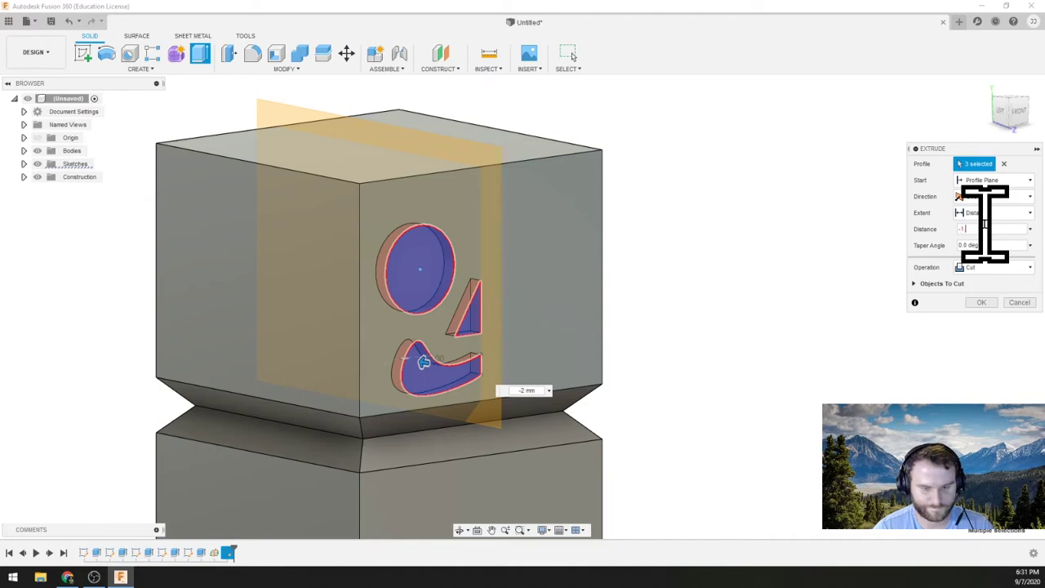
click(981, 302)
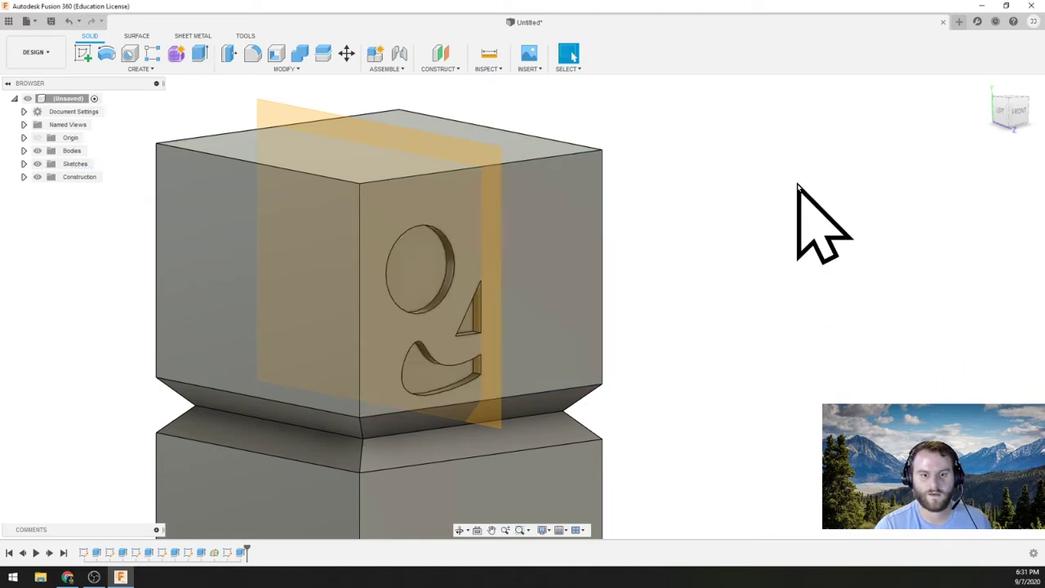
shift+middle_drag(798, 191, 513, 369)
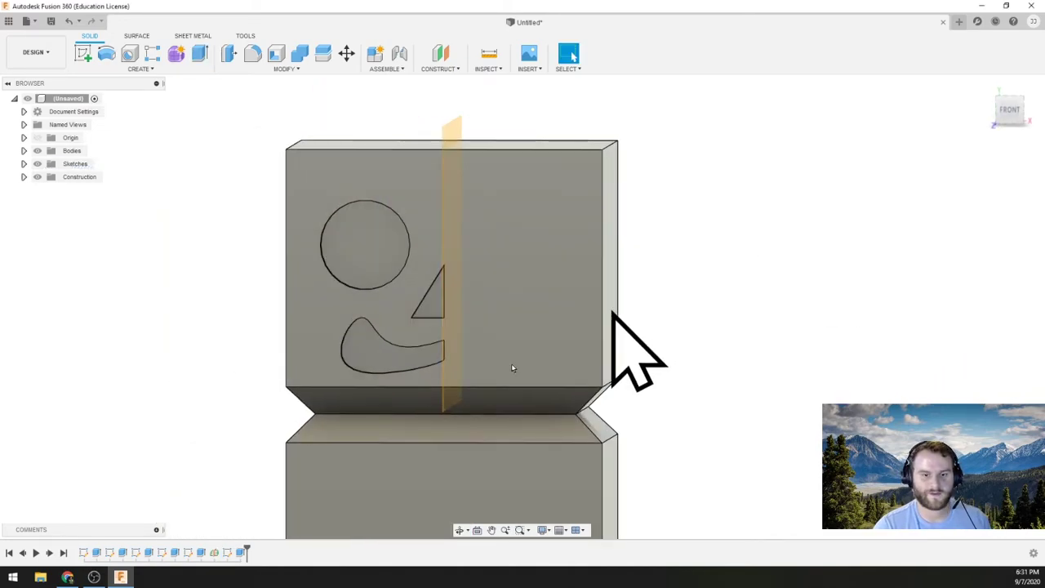
Step: Mirror the face recess cut feature across the head's centre construction plane
click(242, 552)
click(132, 70)
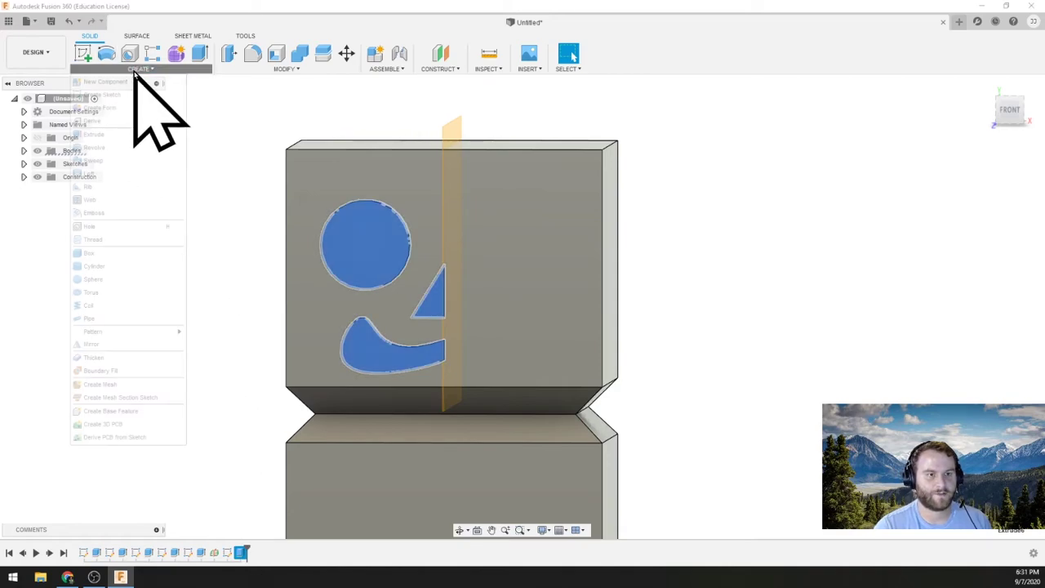
click(126, 344)
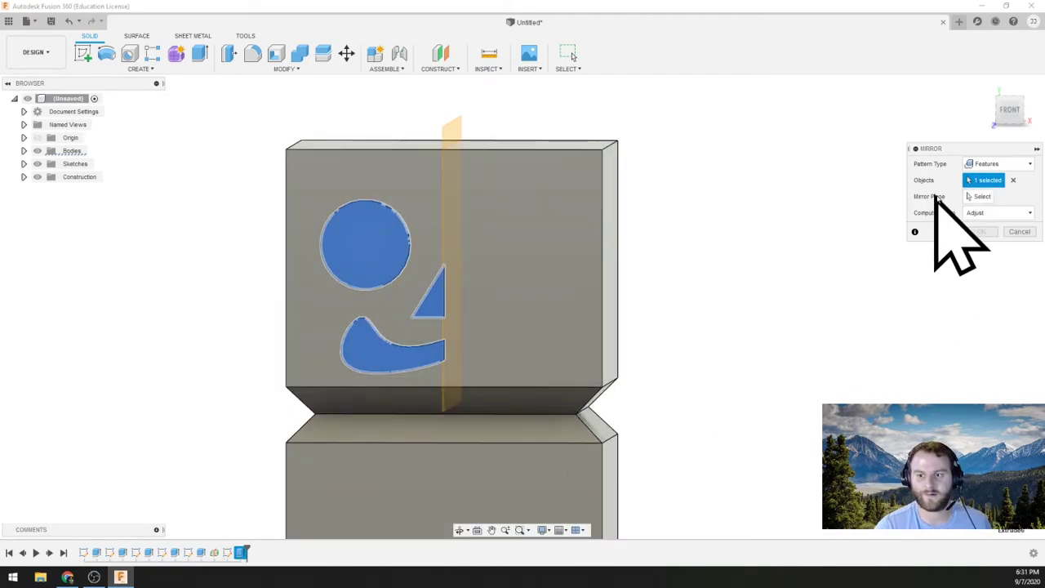
click(978, 197)
shift+middle_drag(760, 250, 377, 118)
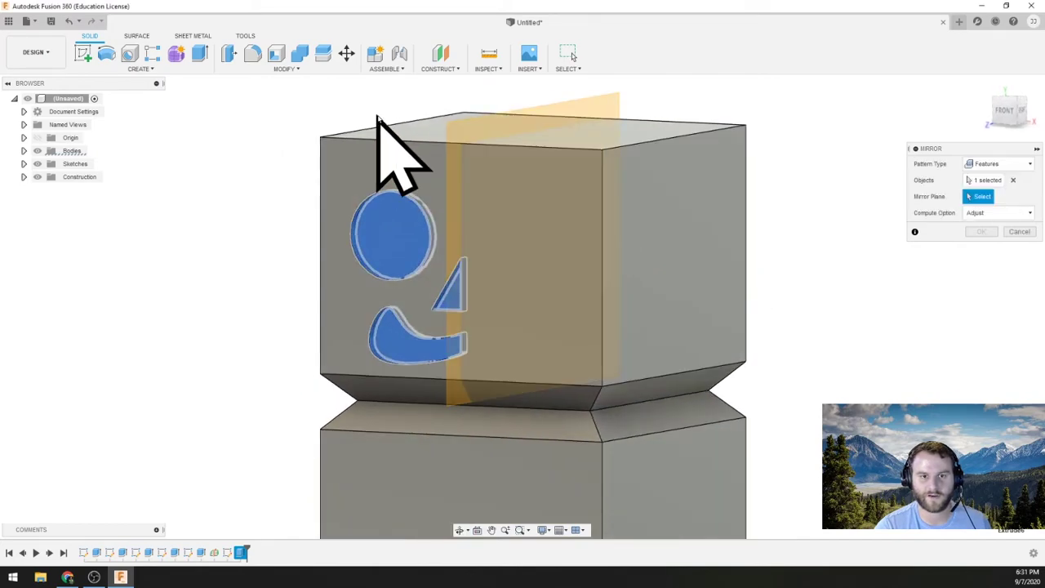
click(467, 164)
shift+middle_drag(602, 233, 745, 263)
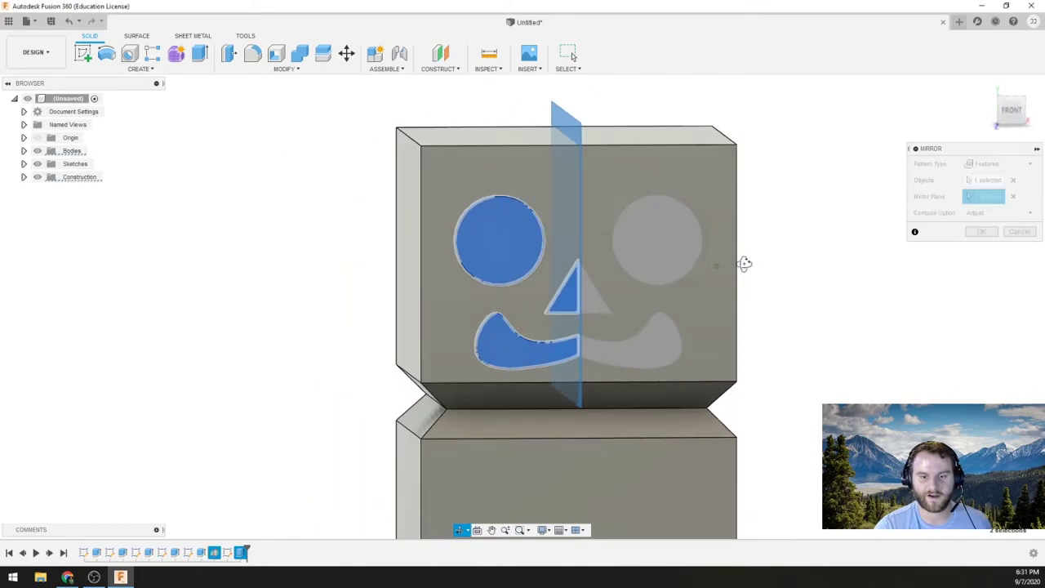
click(982, 231)
scroll(840, 326, down, 2)
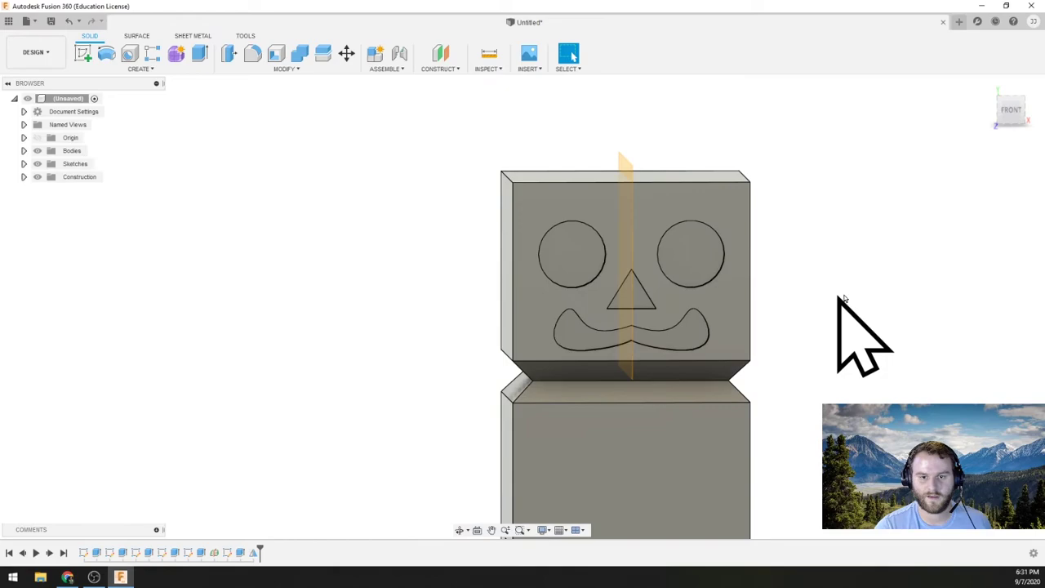
shift+middle_drag(841, 298, 783, 285)
Step: Sketch a closed ear triangle on the head's front face at its top-left corner
click(544, 217)
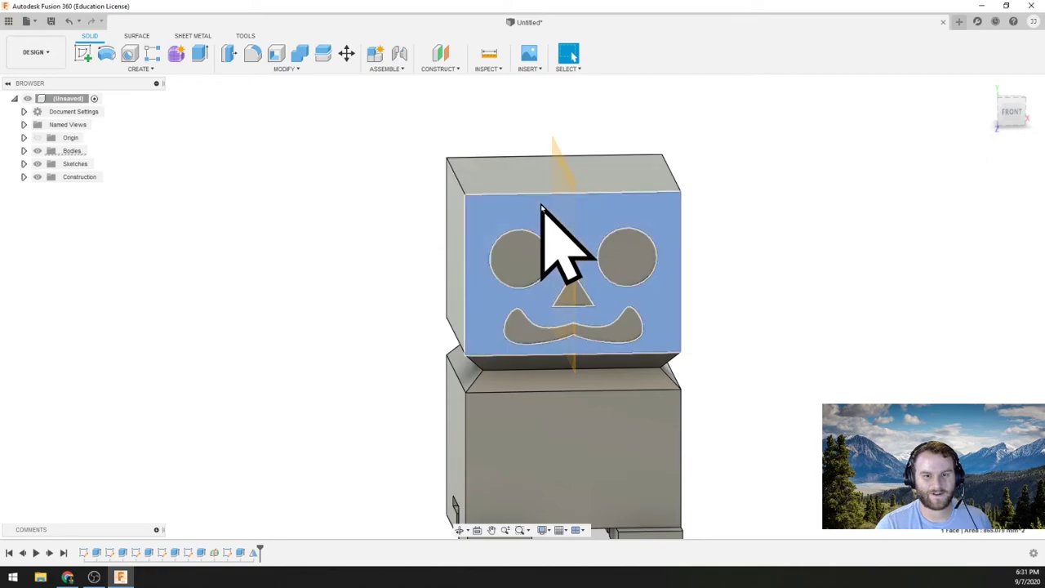
click(83, 54)
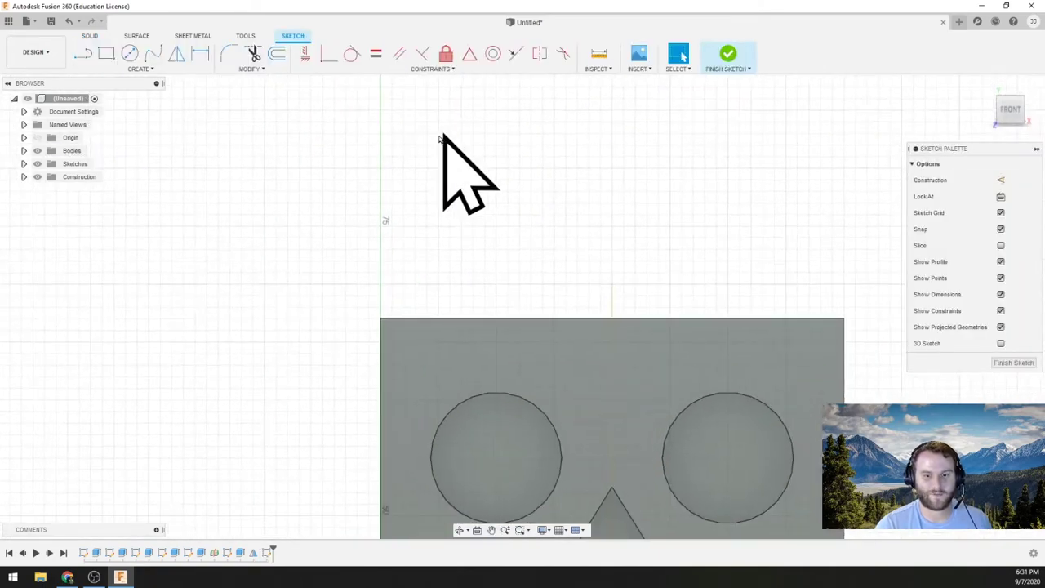
click(381, 318)
click(445, 210)
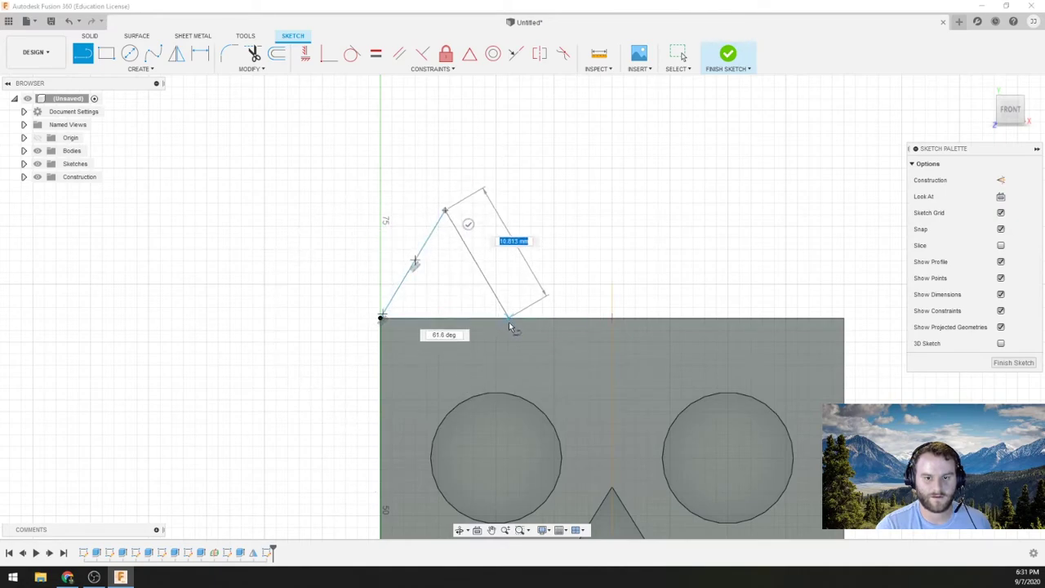
click(509, 319)
click(381, 318)
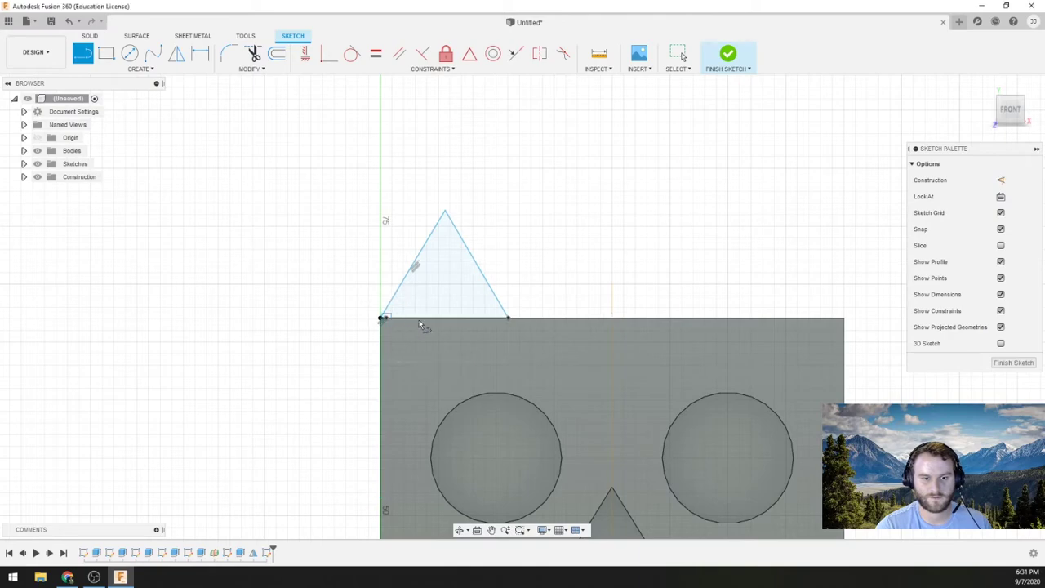
click(722, 67)
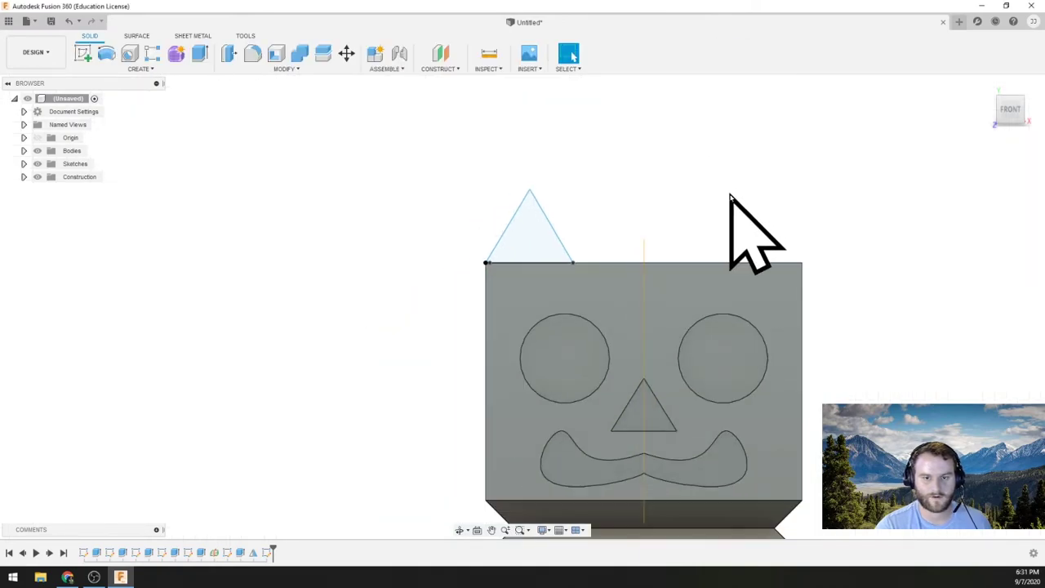
Step: Extrude the ear triangle up to the head's far face, joined to the head
click(557, 239)
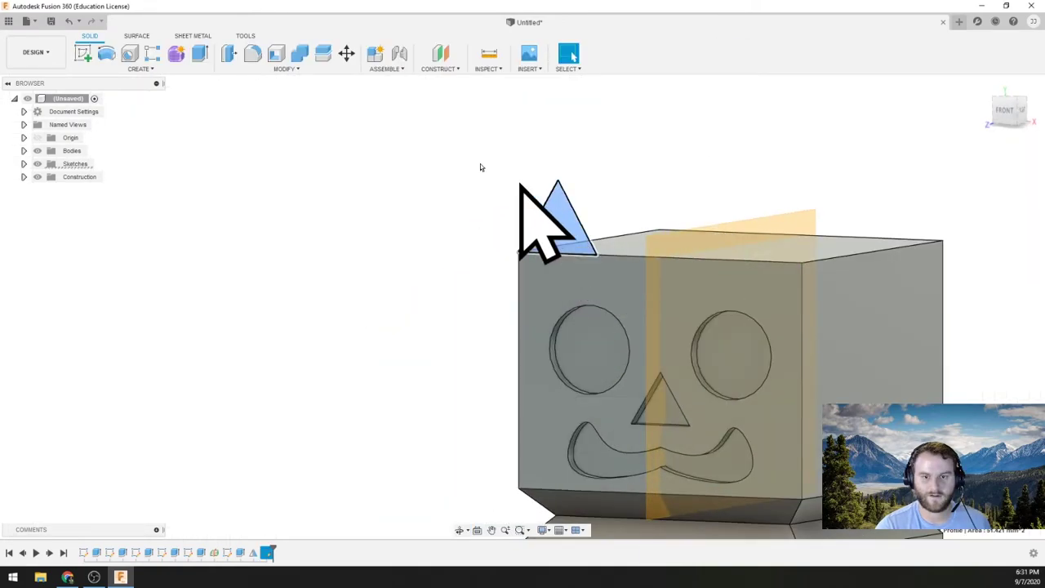
click(199, 53)
click(993, 212)
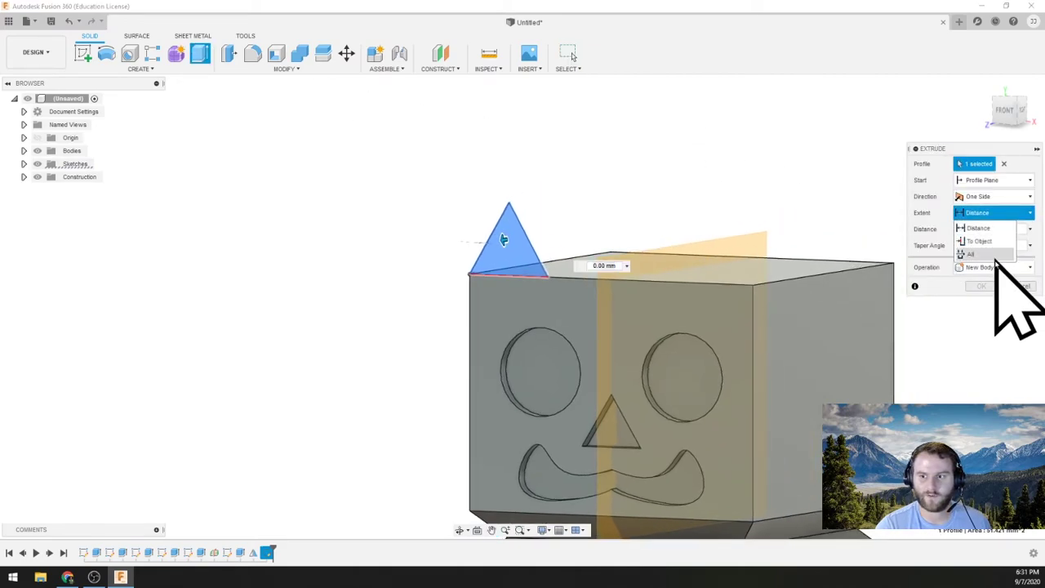
click(978, 246)
shift+middle_drag(653, 277, 851, 373)
click(851, 373)
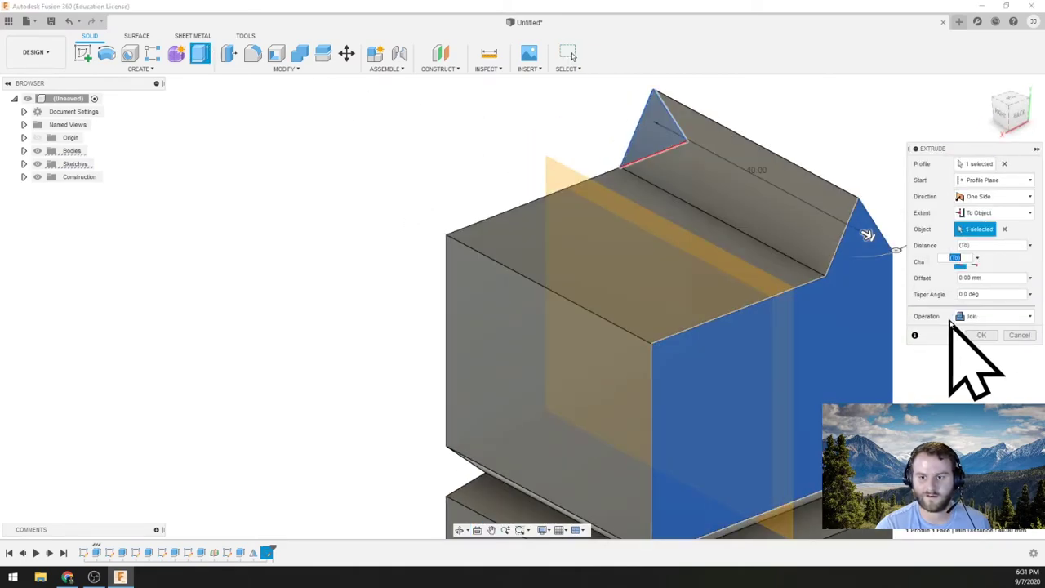
click(981, 336)
shift+middle_drag(621, 277, 377, 306)
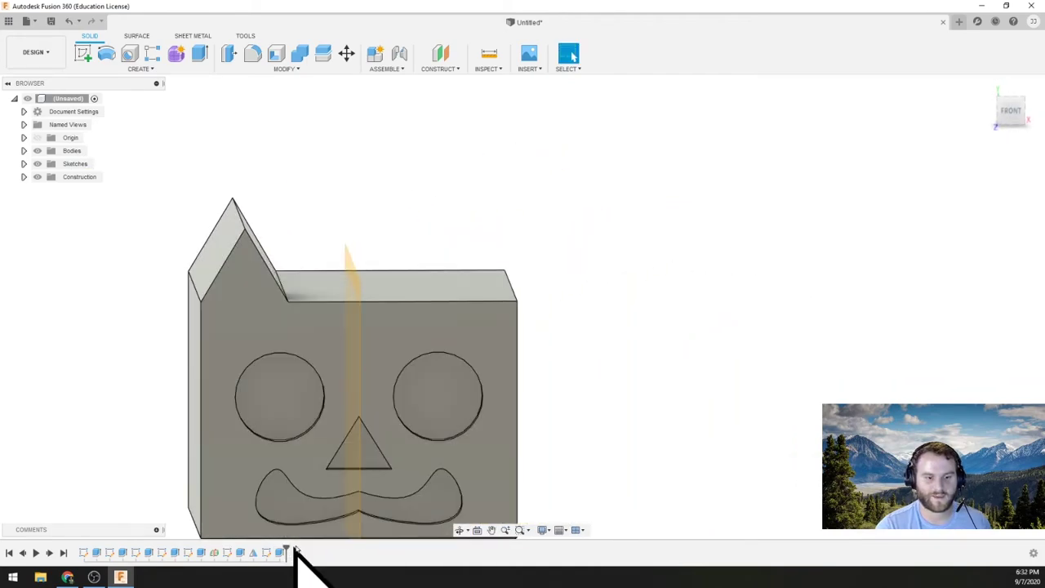
Step: Mirror the ear extrusion across the head's centre plane
click(280, 553)
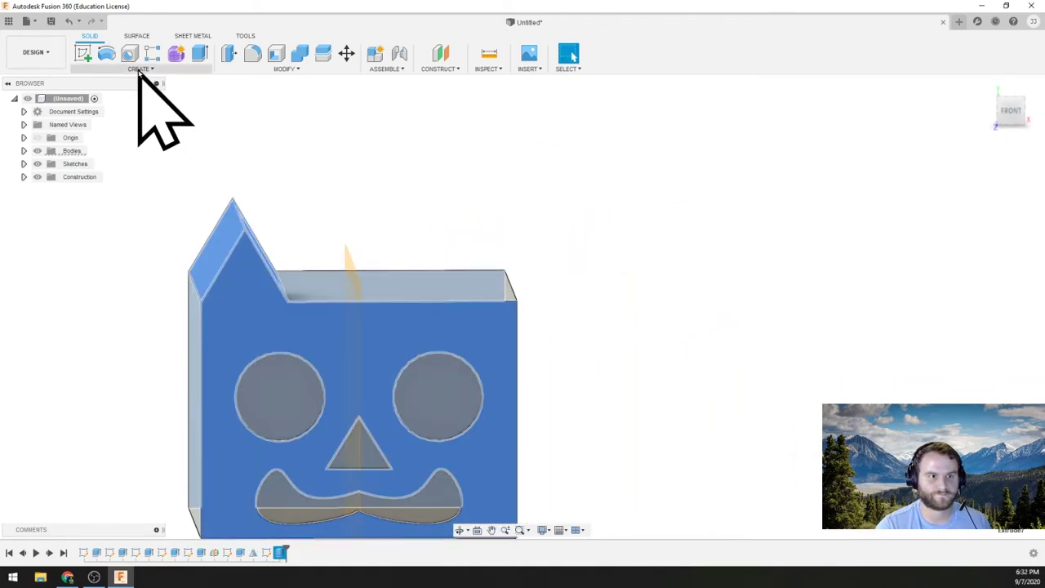
click(140, 68)
click(131, 346)
shift+middle_drag(600, 285, 693, 275)
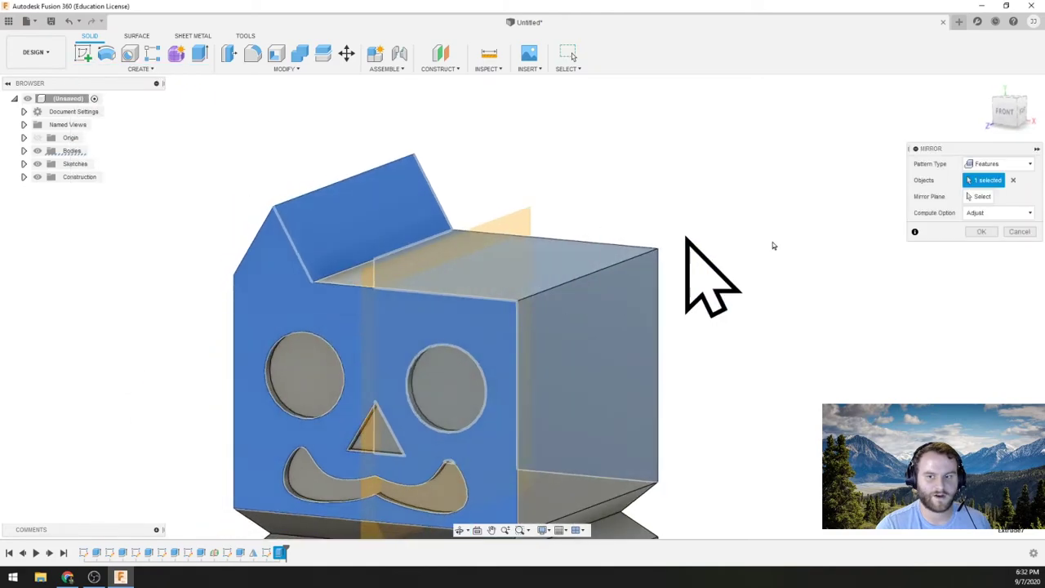
click(978, 197)
click(484, 236)
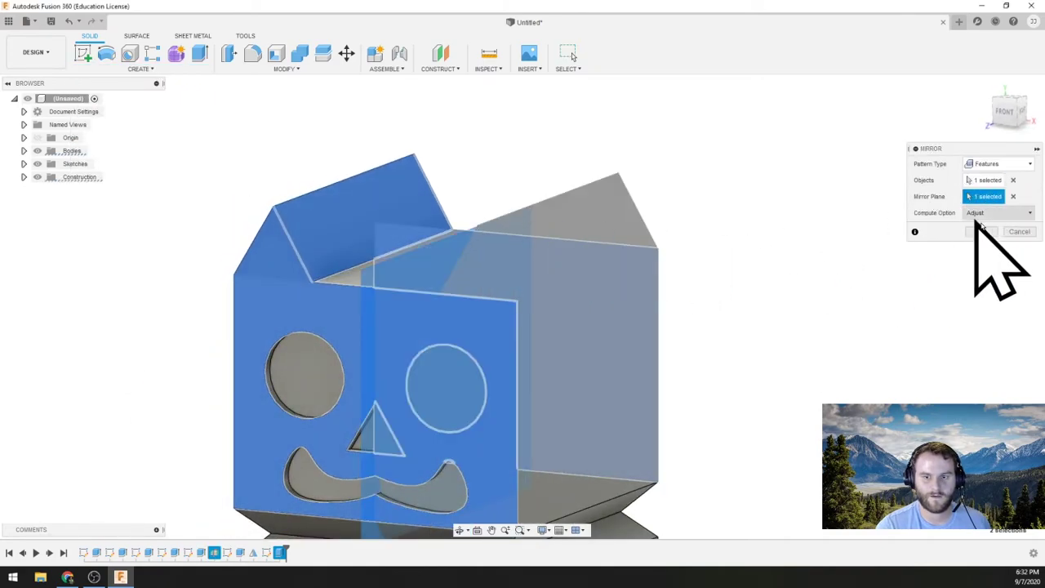
click(980, 231)
Step: Orbit around the cat to inspect both ears from several angles
shift+middle_drag(981, 231, 614, 357)
scroll(614, 357, down, 4)
shift+middle_drag(695, 373, 748, 381)
scroll(677, 401, down, 3)
scroll(628, 291, up, 5)
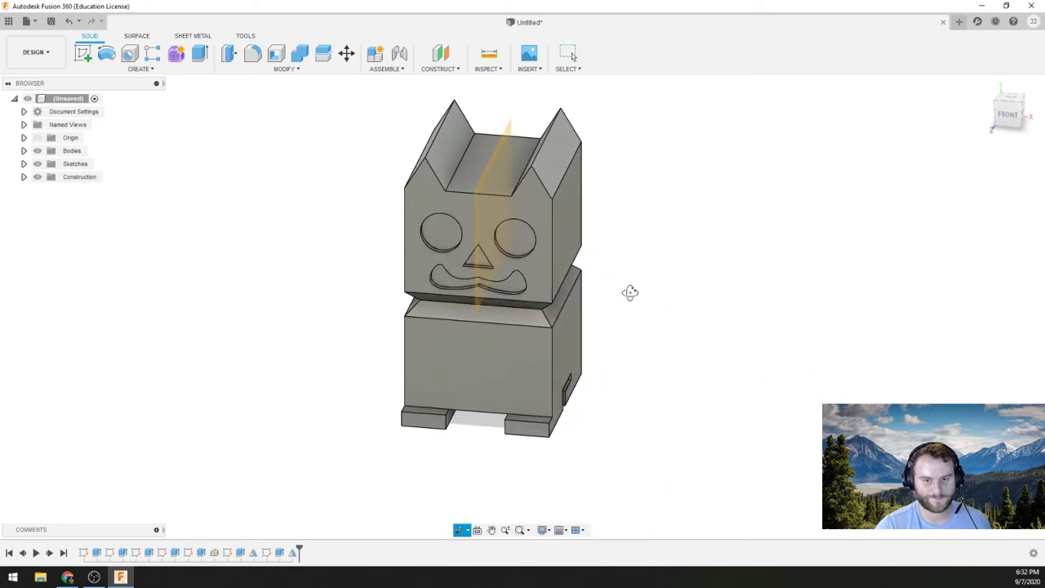
shift+middle_drag(635, 275, 618, 316)
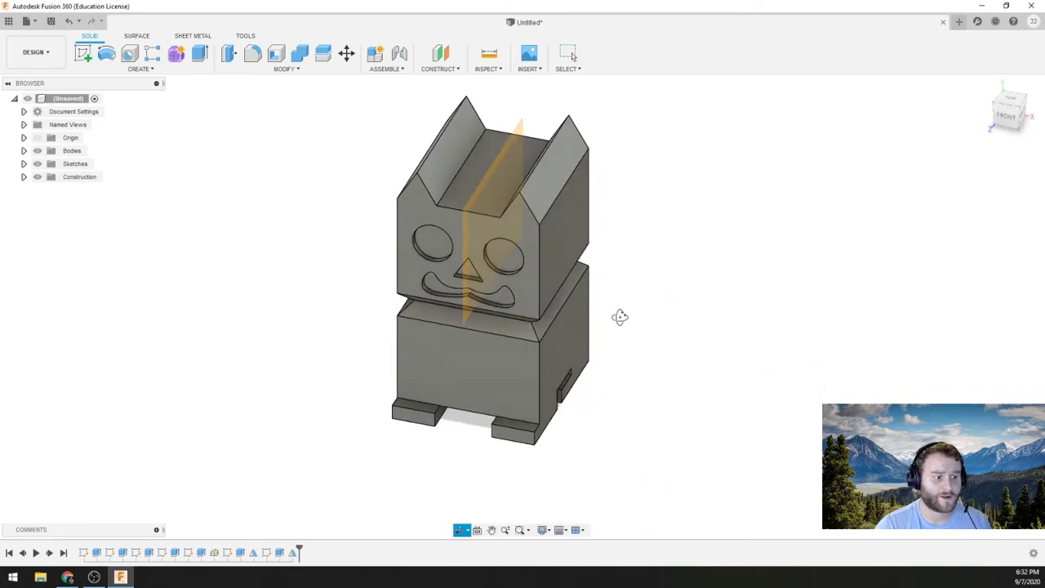
Step: In Chrome's calicat image results, enlarge the Reddit photo 'Issues with Calicat PLA print'
click(69, 578)
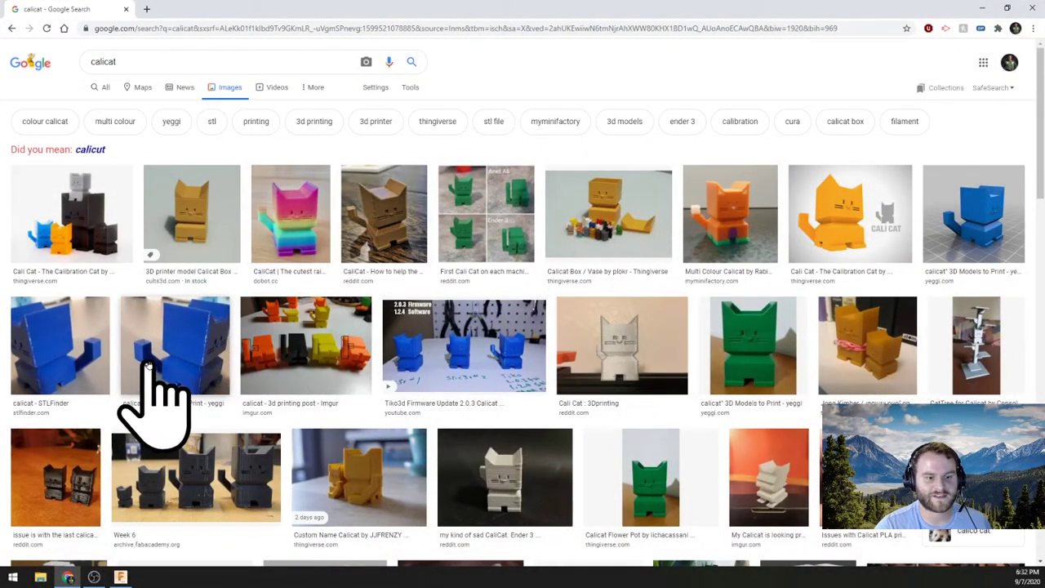
click(369, 488)
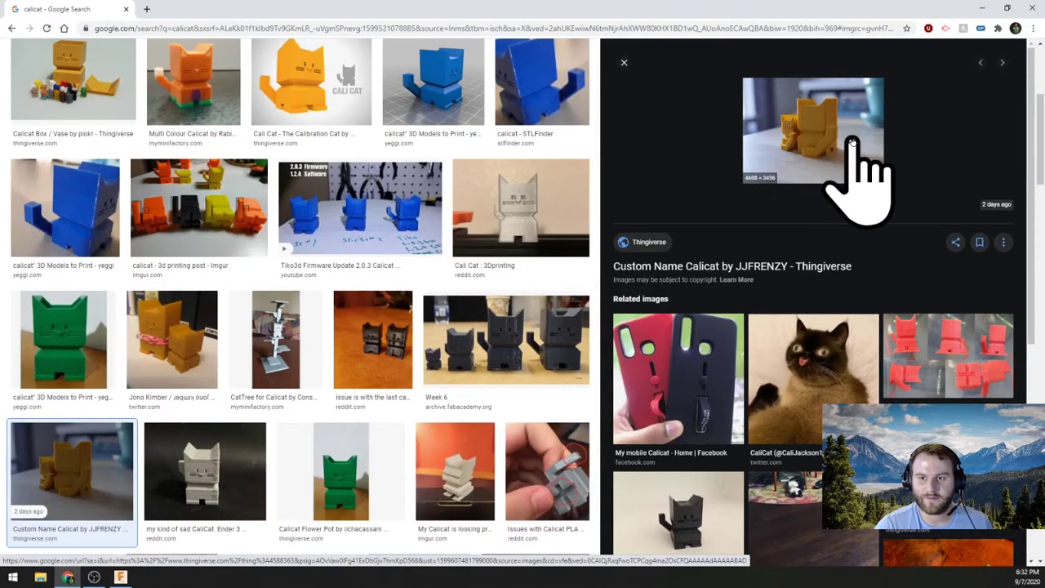
click(548, 489)
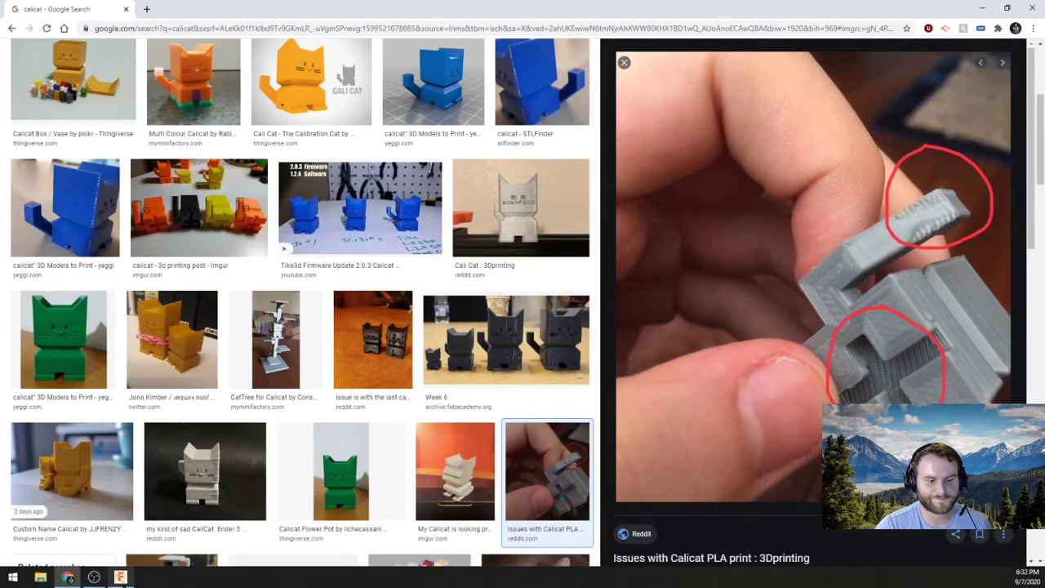
Step: Back in Fusion 360, start a sketch on the cat's lower back face
mouse_move(124, 581)
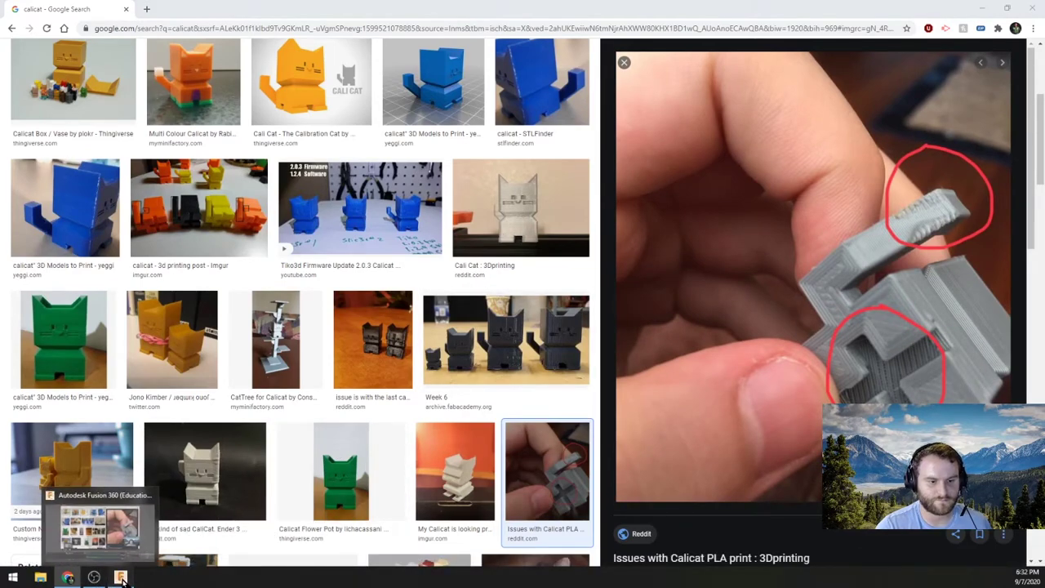
click(120, 577)
shift+middle_drag(579, 384, 519, 390)
click(518, 390)
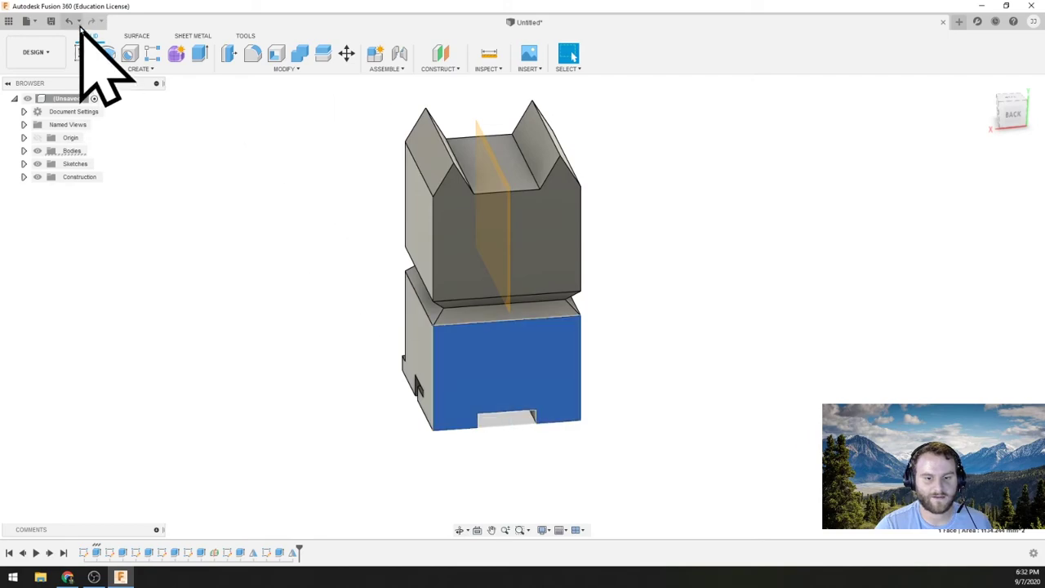
click(84, 55)
scroll(707, 343, up, 5)
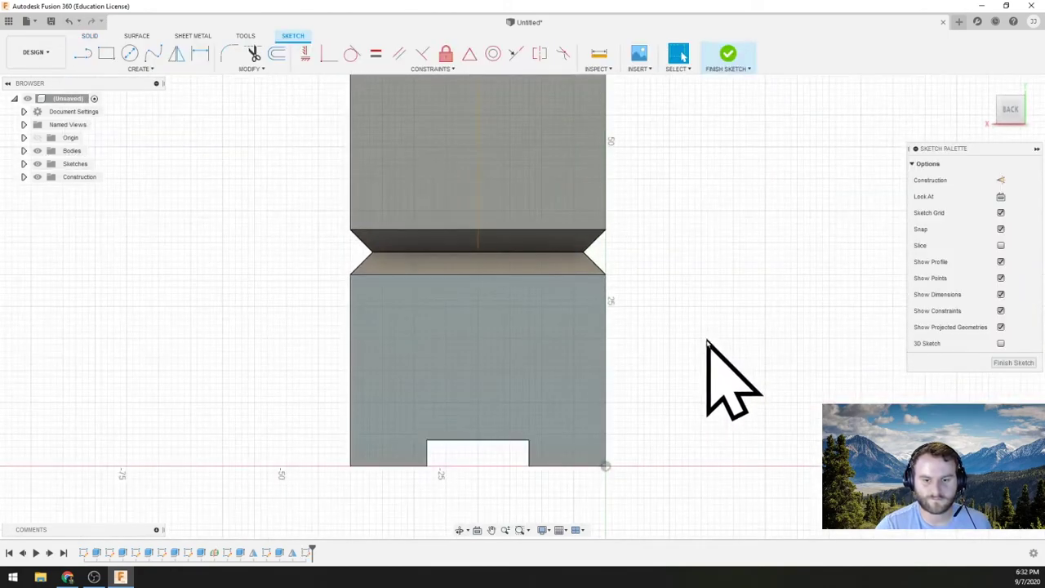
Step: Draw a 14 mm-wide rectangle over the base notch and finish the sketch
click(106, 54)
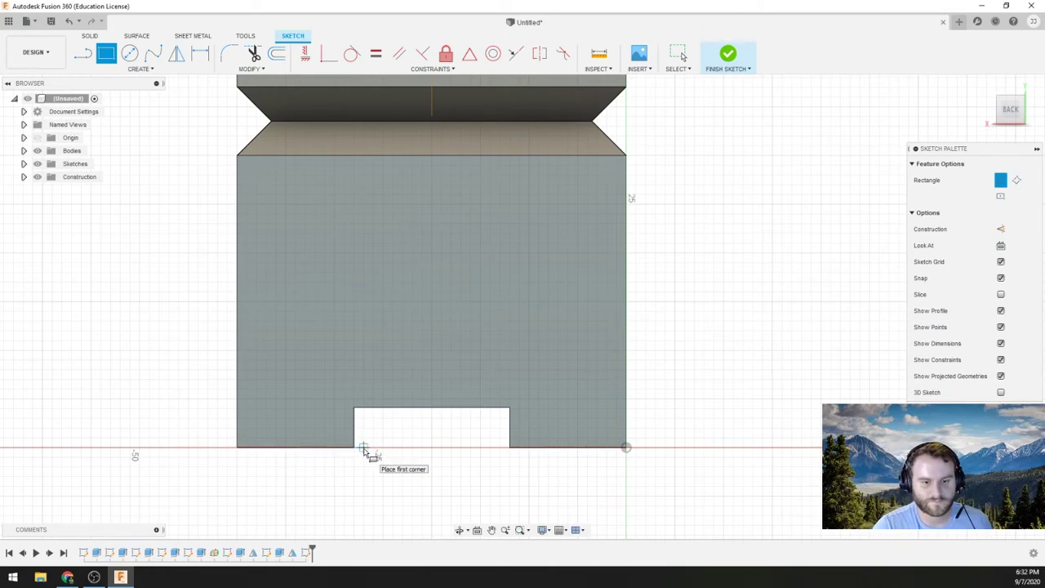
click(499, 370)
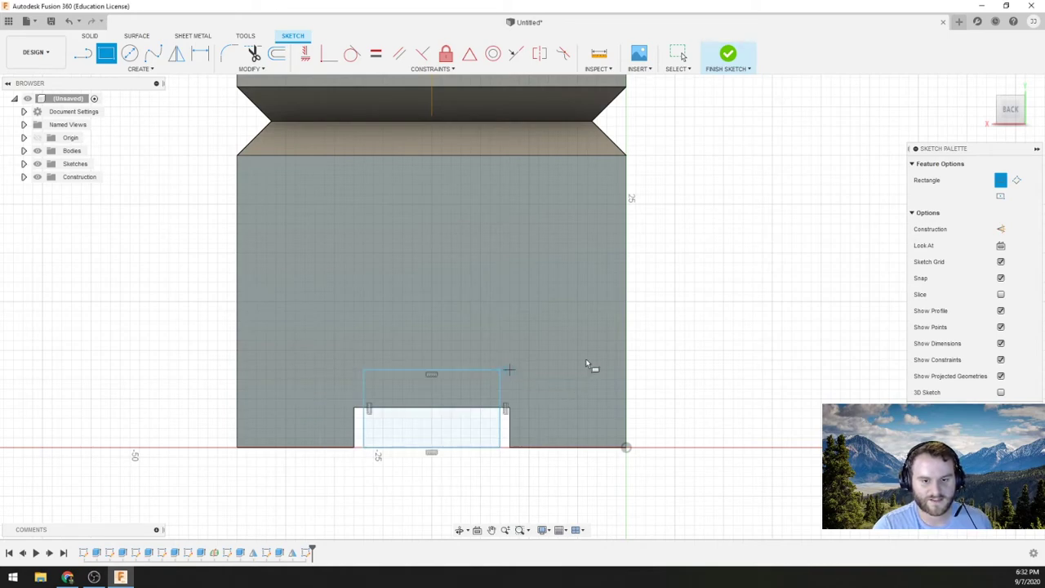
click(729, 59)
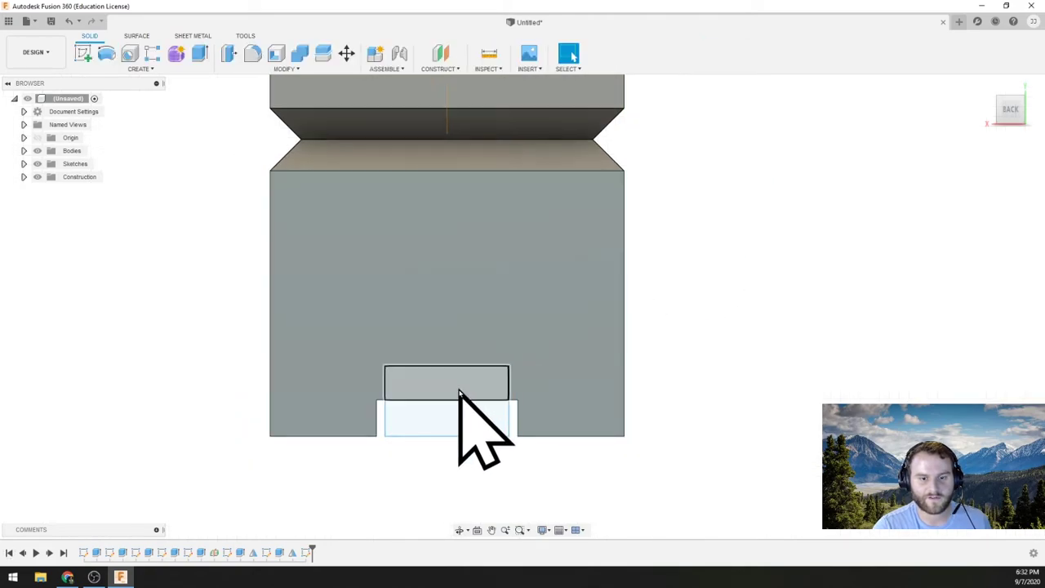
click(459, 387)
Step: Extrude both rectangle profiles 10 mm outward, joined to the body as a tail base block
click(466, 420)
shift+middle_drag(523, 299, 385, 81)
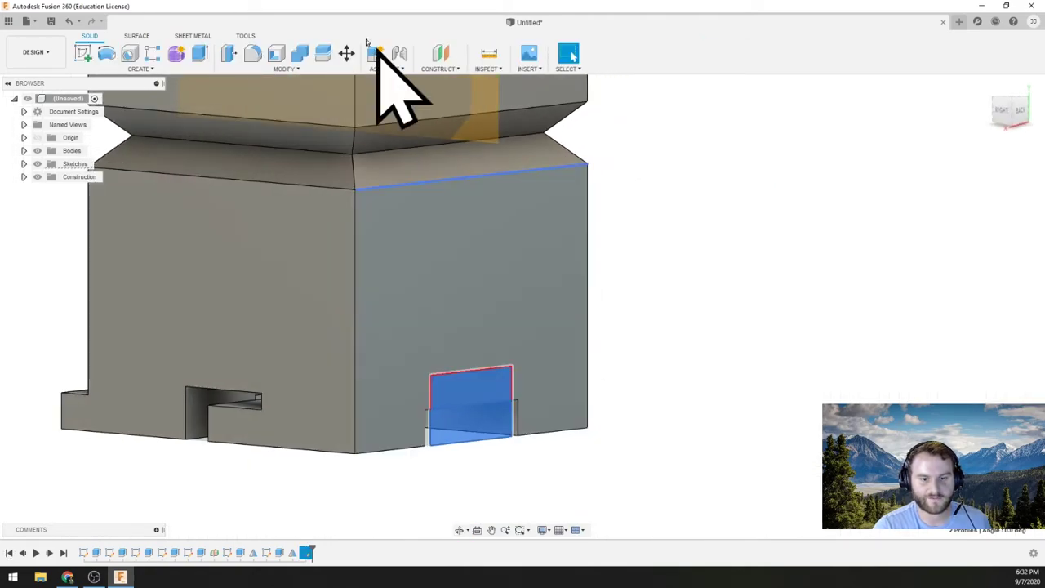
click(202, 54)
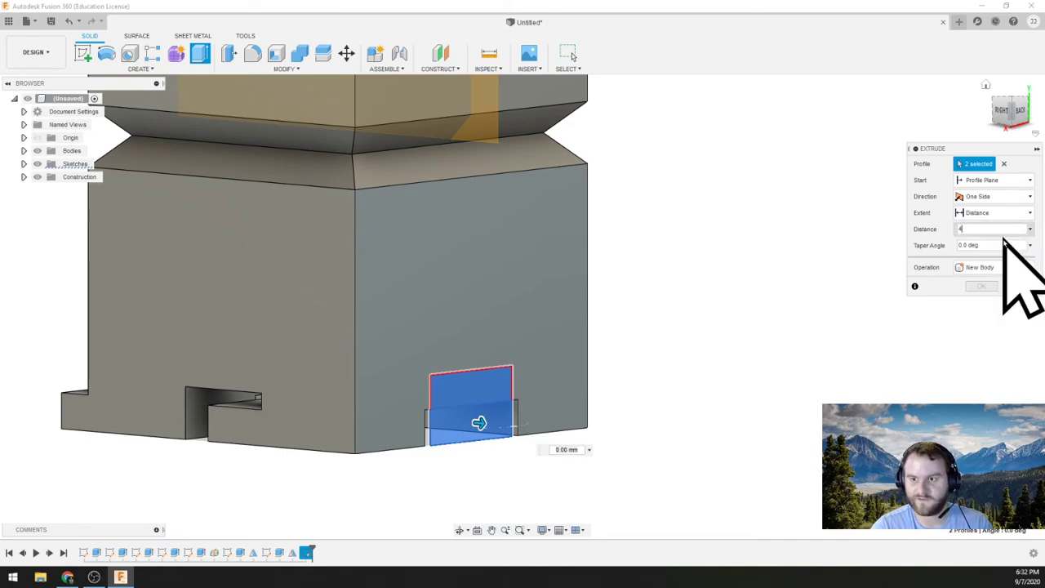
text(4)
middle_drag(777, 303, 804, 328)
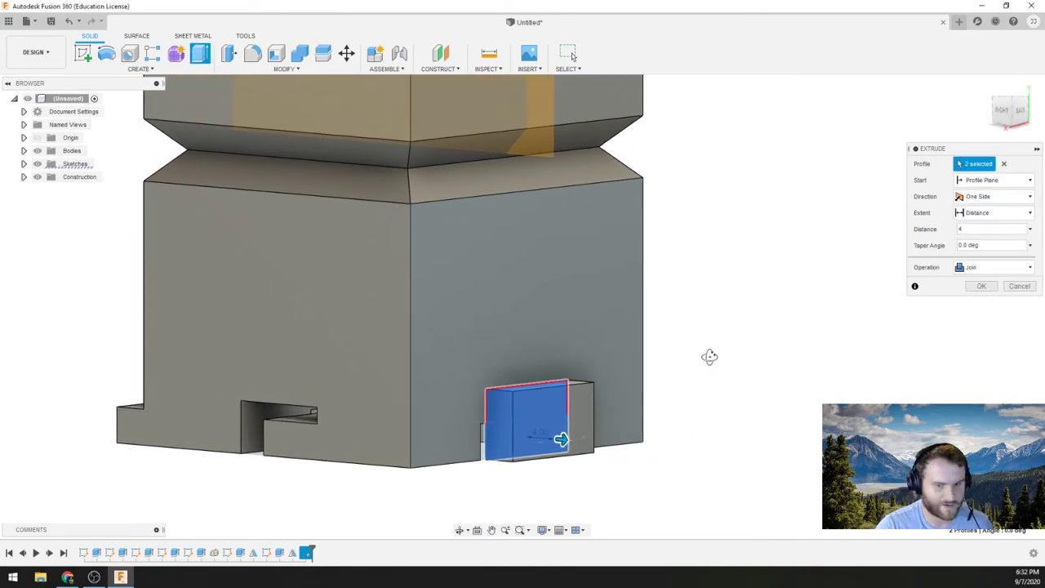
shift+middle_drag(709, 357, 743, 364)
click(997, 229)
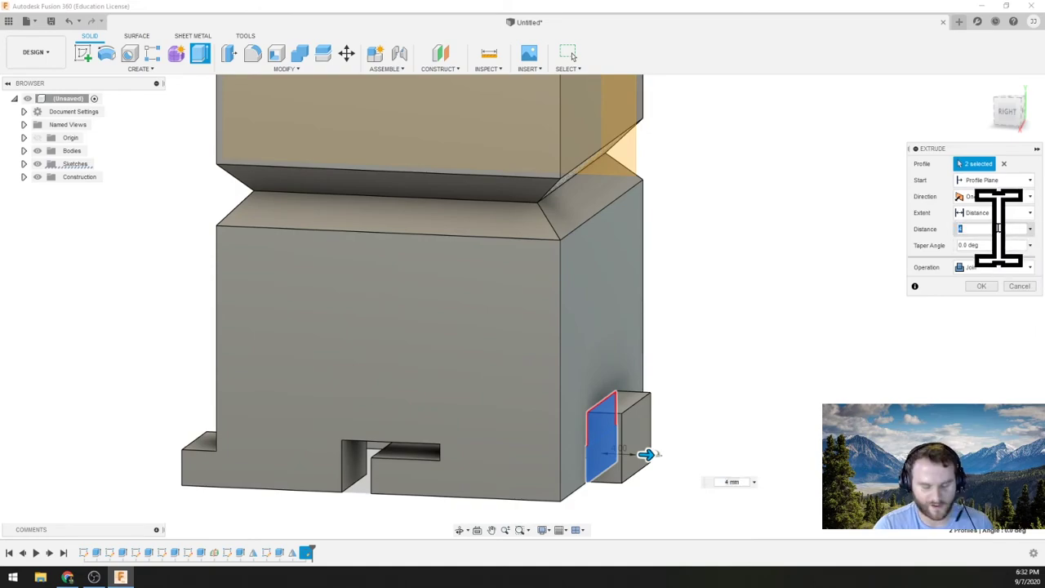
click(982, 286)
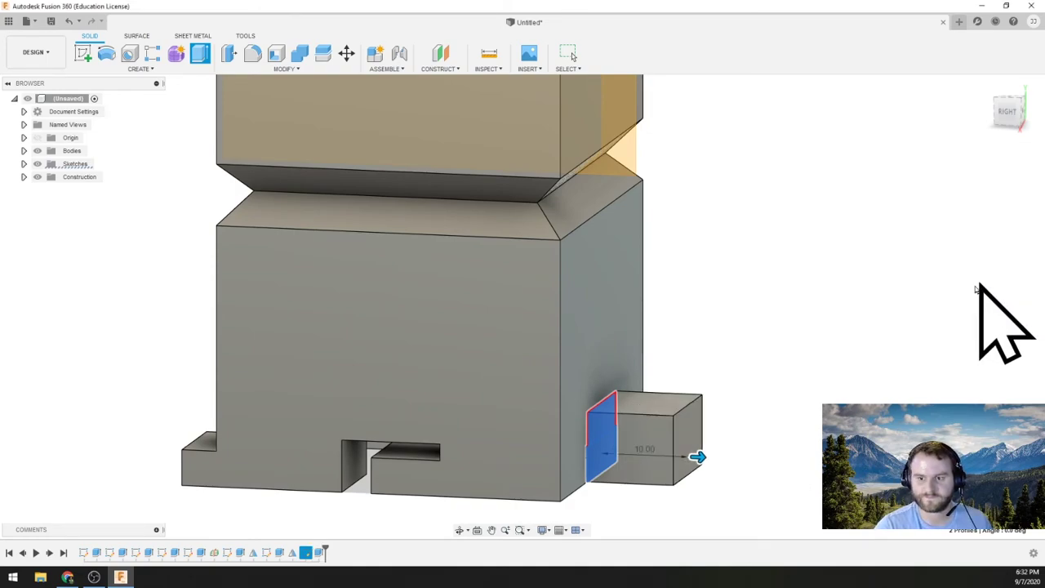
shift+middle_drag(980, 292, 621, 316)
Step: Start a new sketch on the end face of the protruding back block
key(Escape)
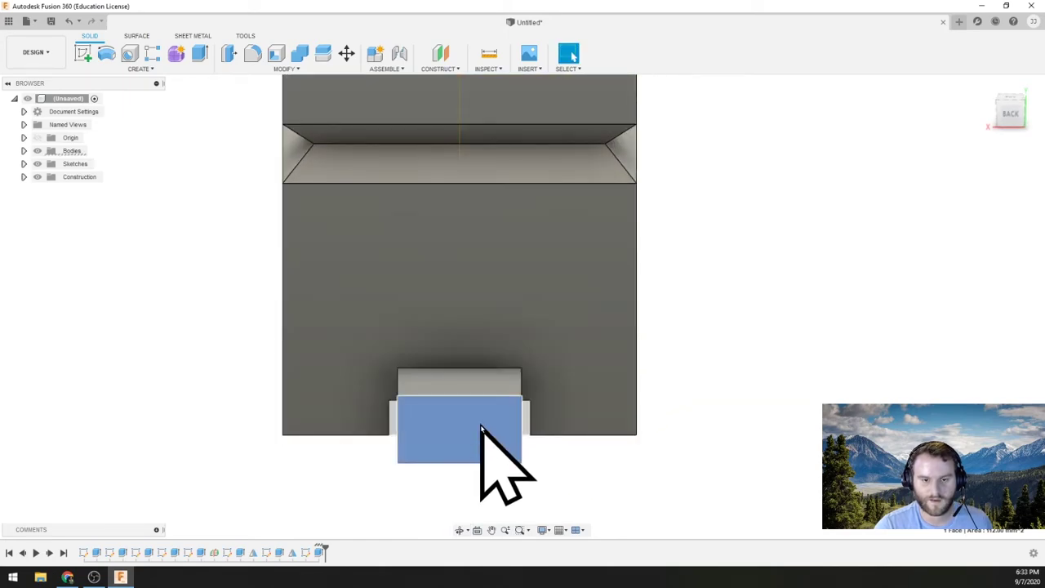
click(490, 458)
click(82, 54)
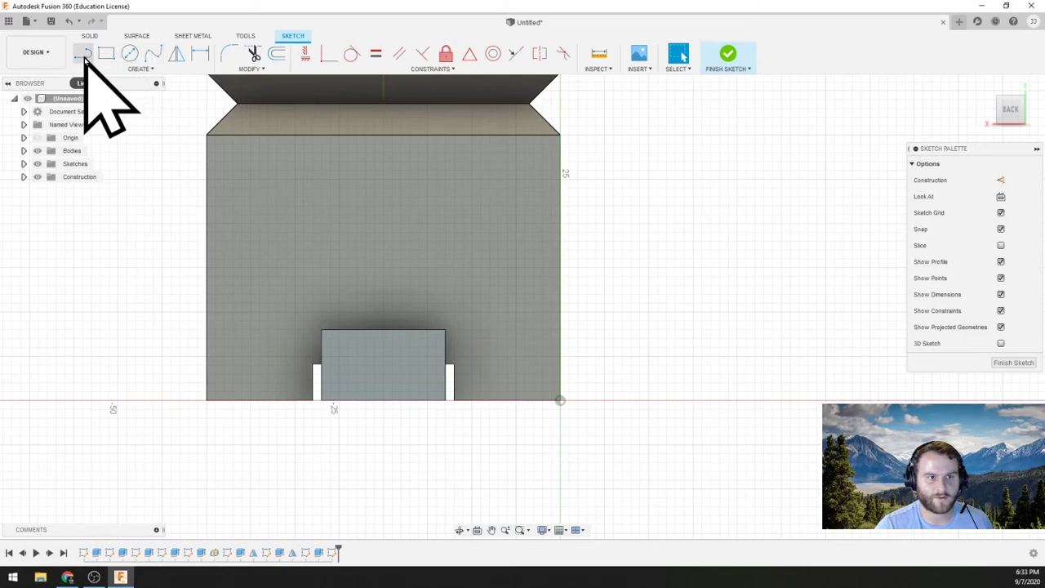
click(83, 54)
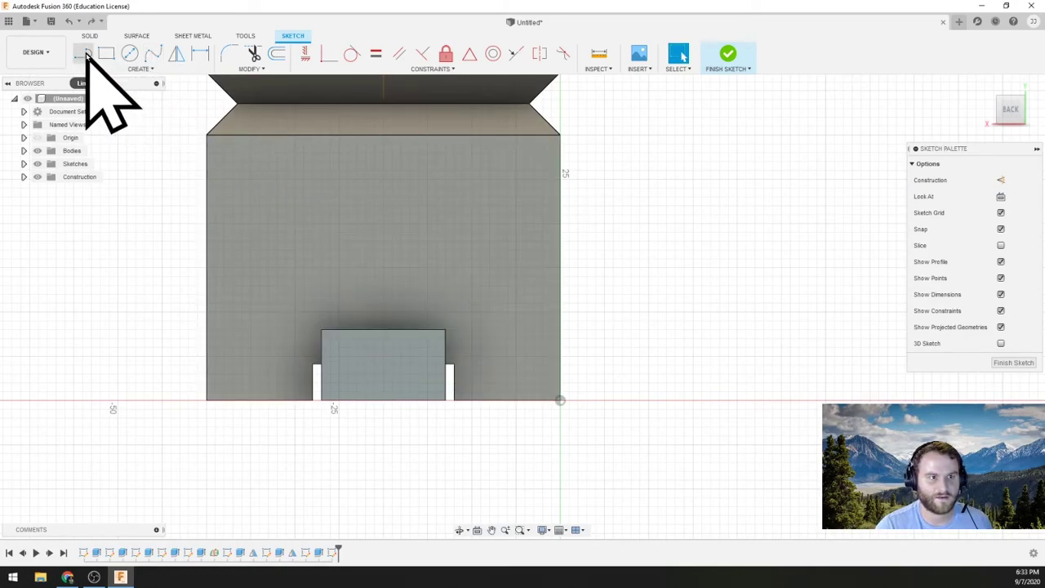
Step: Draw a closed, slanted tail outline rising up and right from the block corner
click(446, 401)
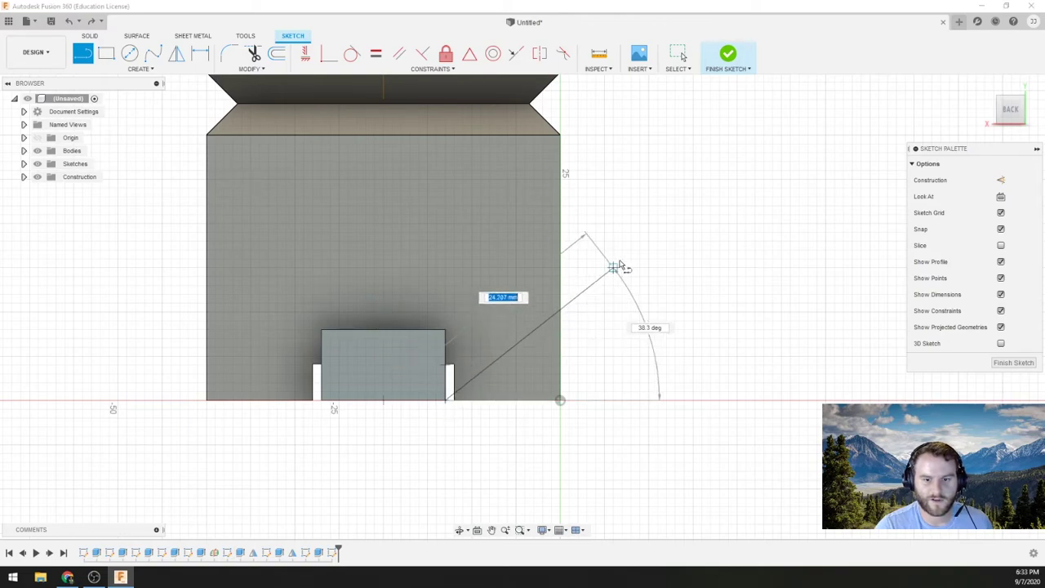
click(622, 259)
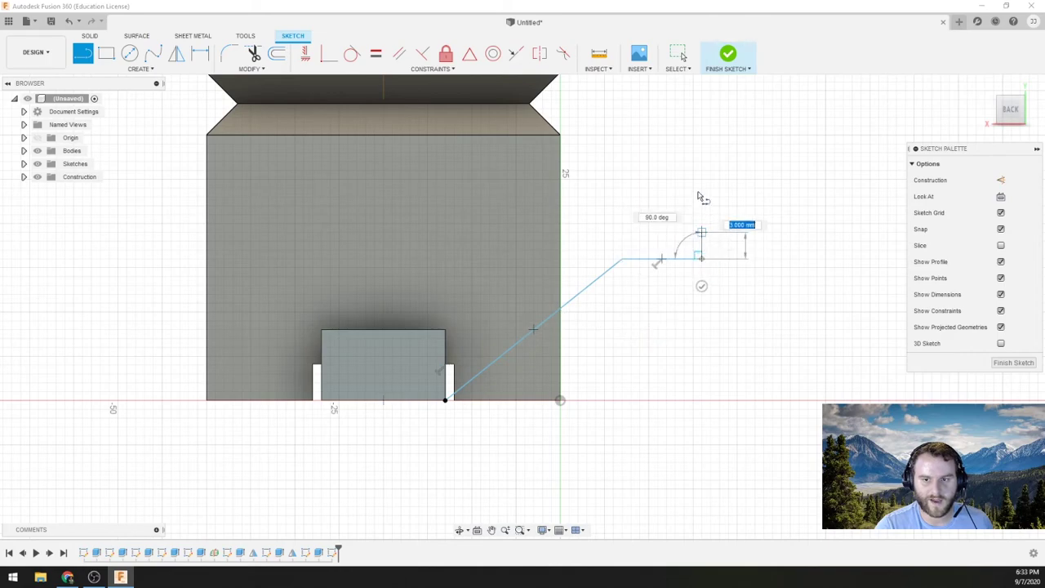
click(701, 259)
click(700, 175)
click(600, 174)
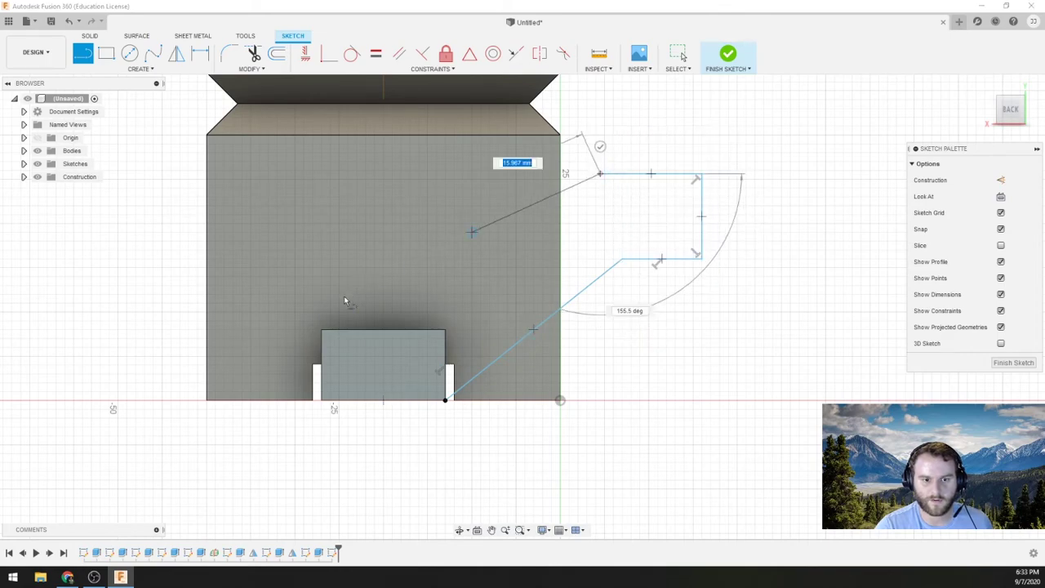
click(322, 331)
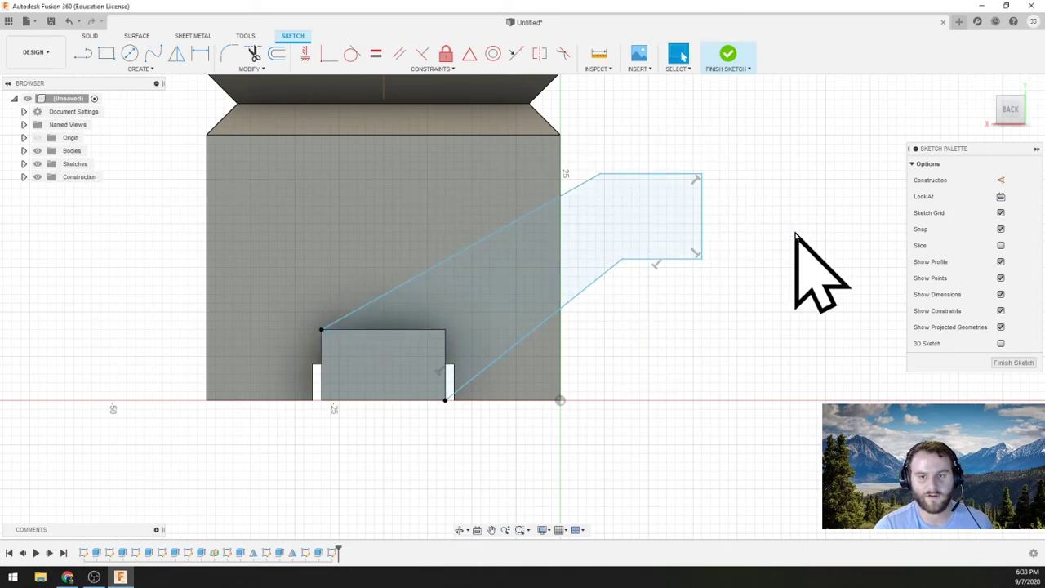
mouse_move(781, 226)
shift+middle_down()
mouse_move(735, 236)
mouse_move(749, 240)
mouse_move(640, 301)
shift+middle_up()
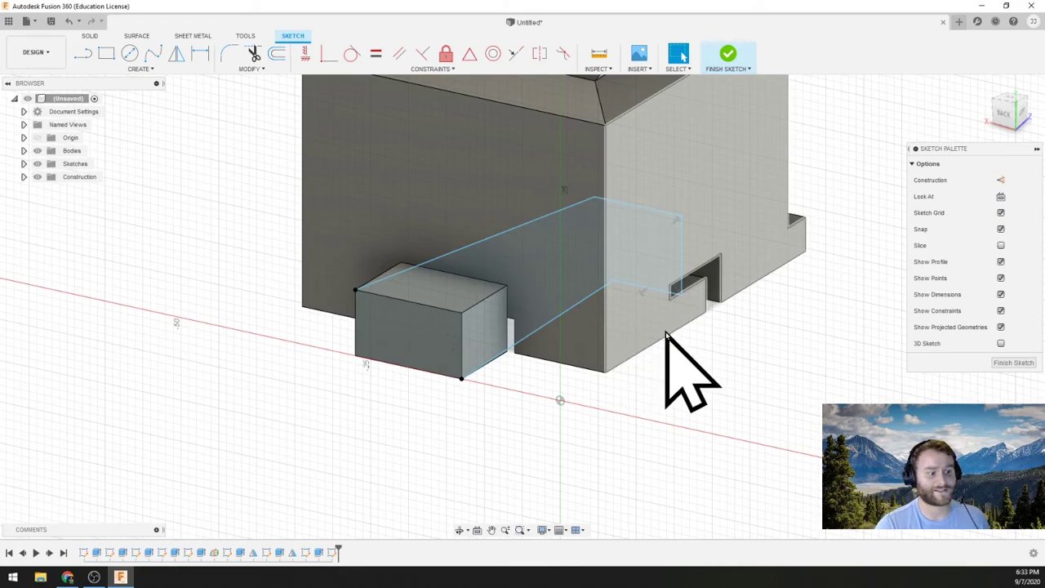
mouse_move(634, 373)
shift+middle_down()
mouse_move(649, 346)
mouse_move(626, 357)
mouse_move(789, 356)
mouse_move(601, 292)
mouse_move(816, 221)
mouse_move(787, 315)
shift+middle_up()
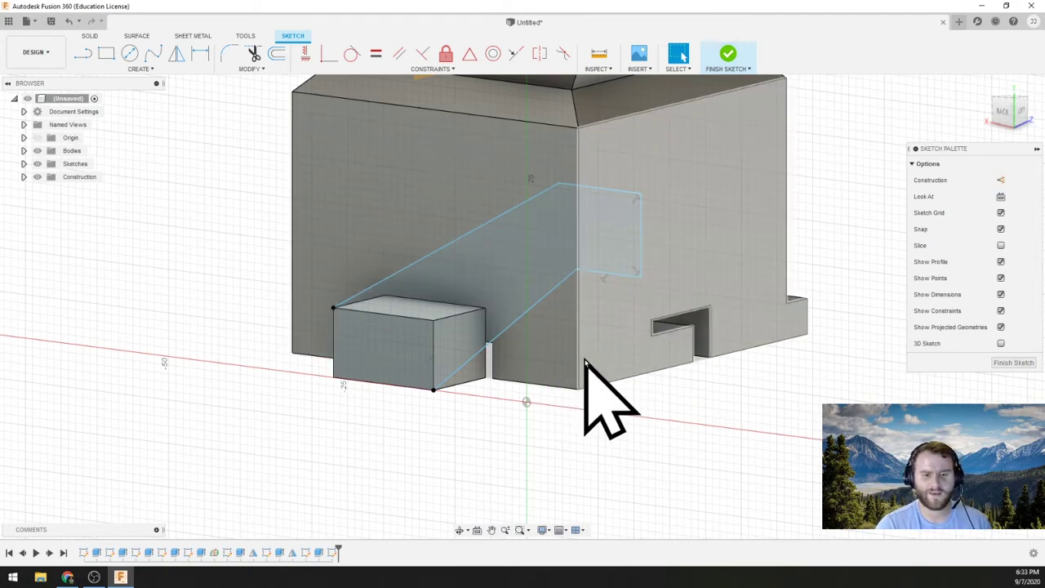
shift+middle_drag(591, 350, 604, 331)
click(67, 578)
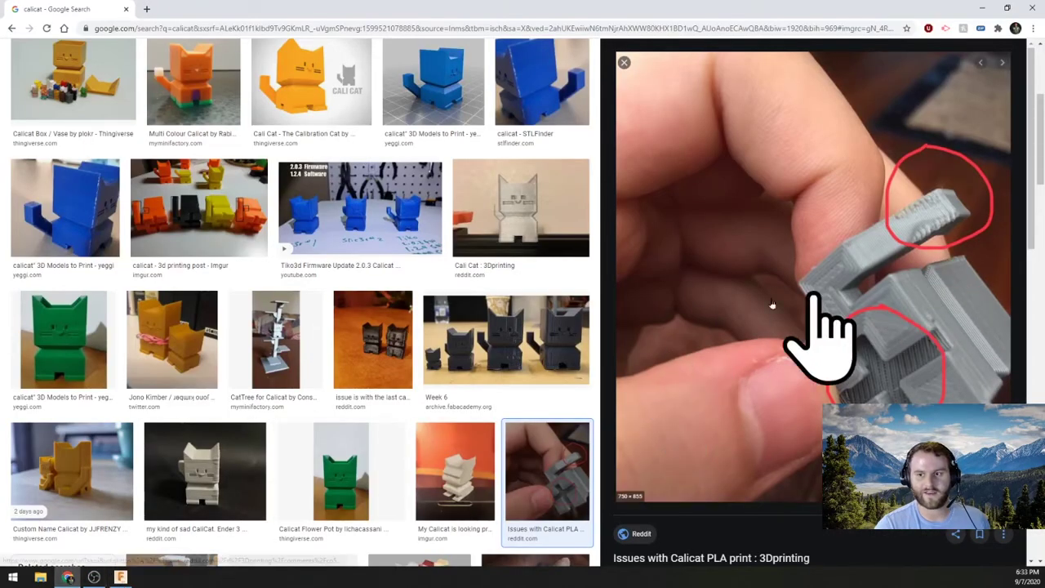
click(514, 343)
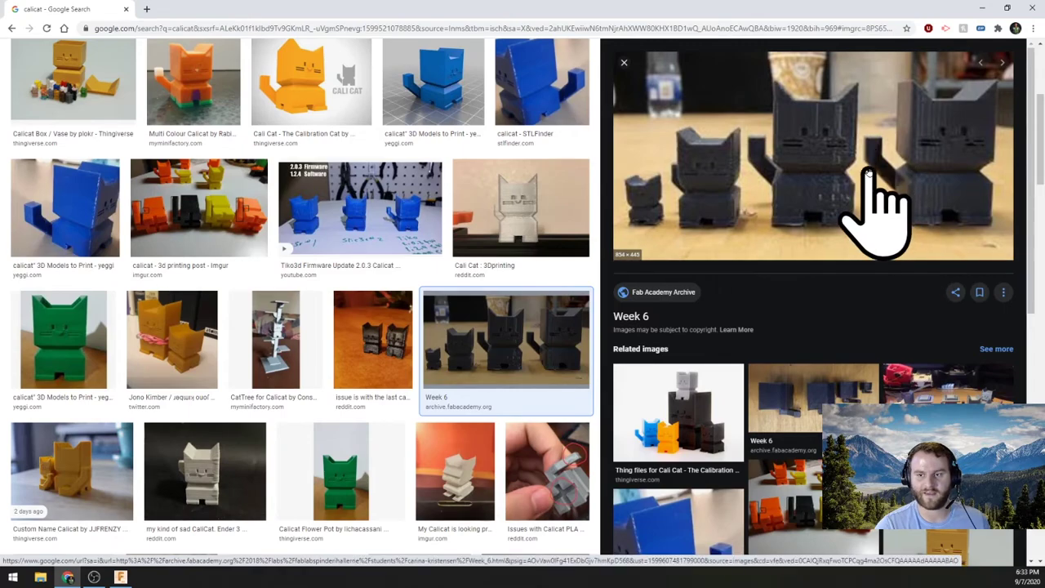
Step: Finish the tail sketch in Fusion 360, then reopen it for editing
click(121, 577)
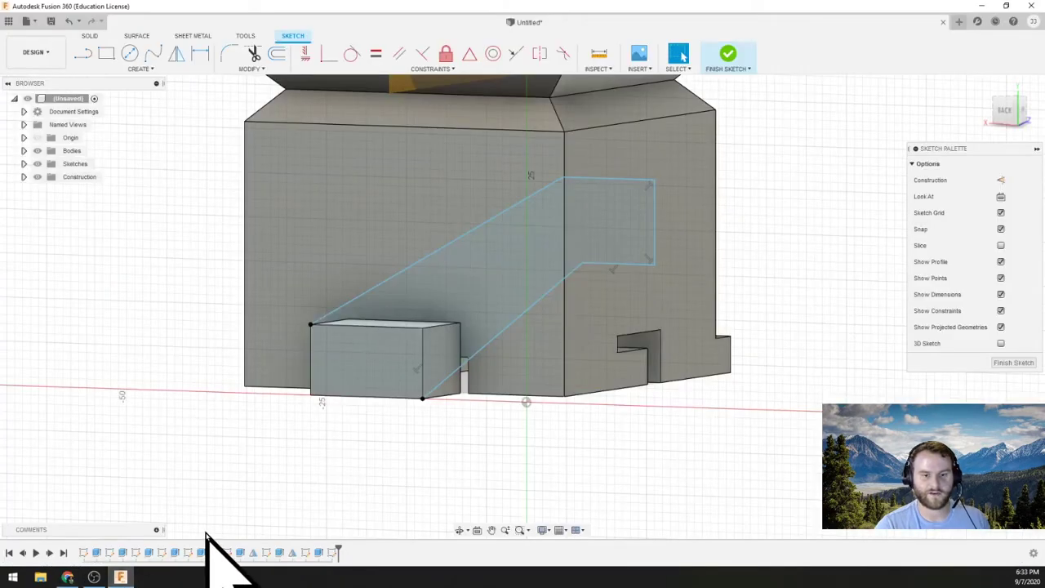
click(728, 56)
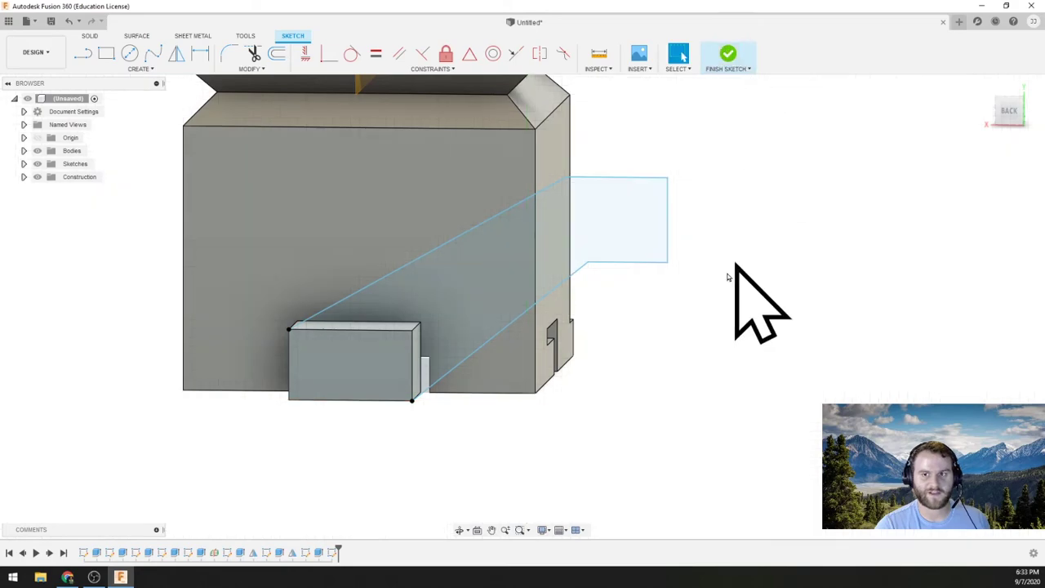
right_click(332, 554)
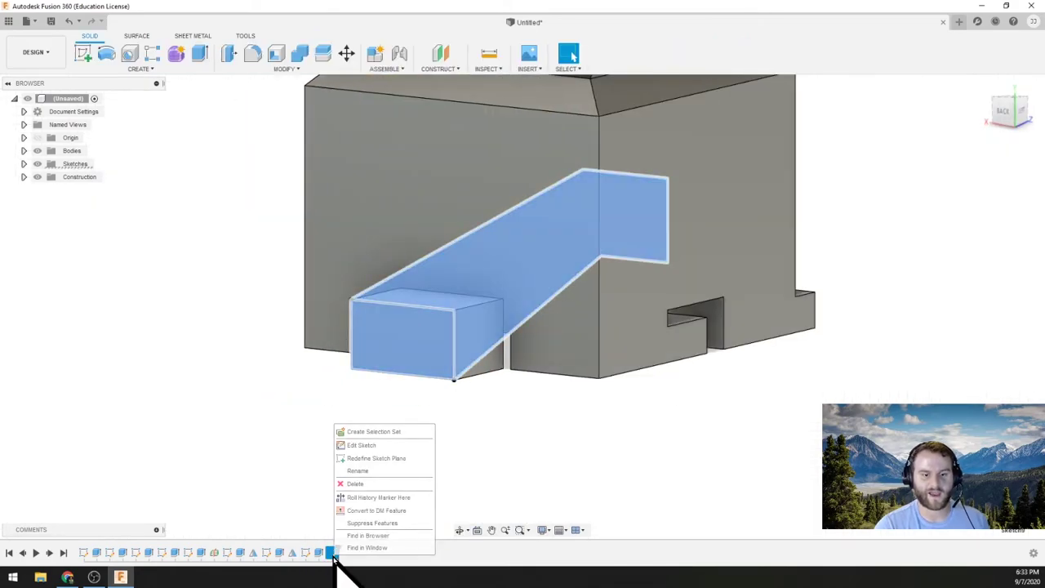
click(384, 445)
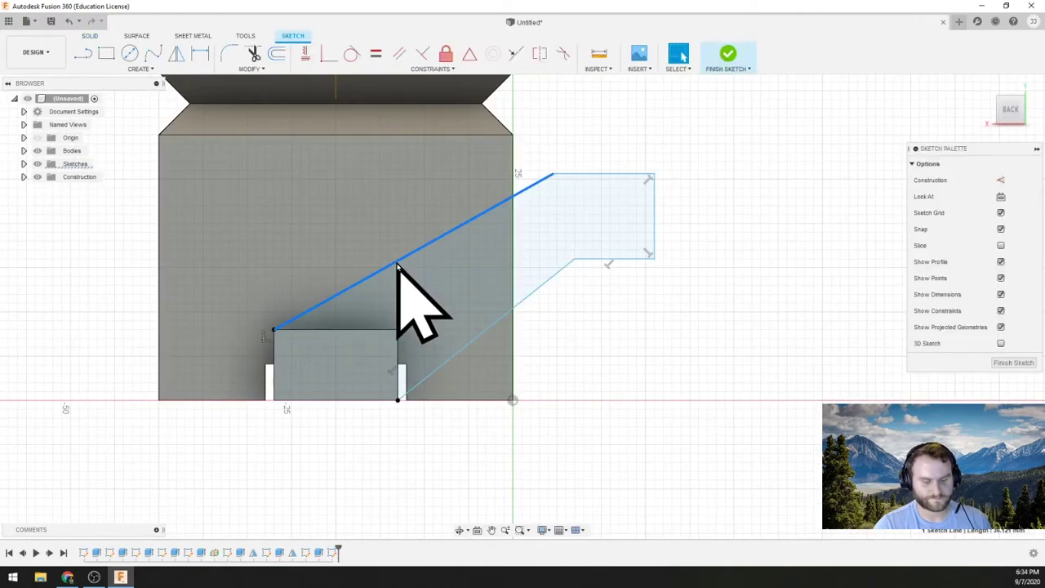
Step: Delete the five lines of the old slanted tail outline
click(398, 263)
key(Delete)
click(608, 175)
key(Delete)
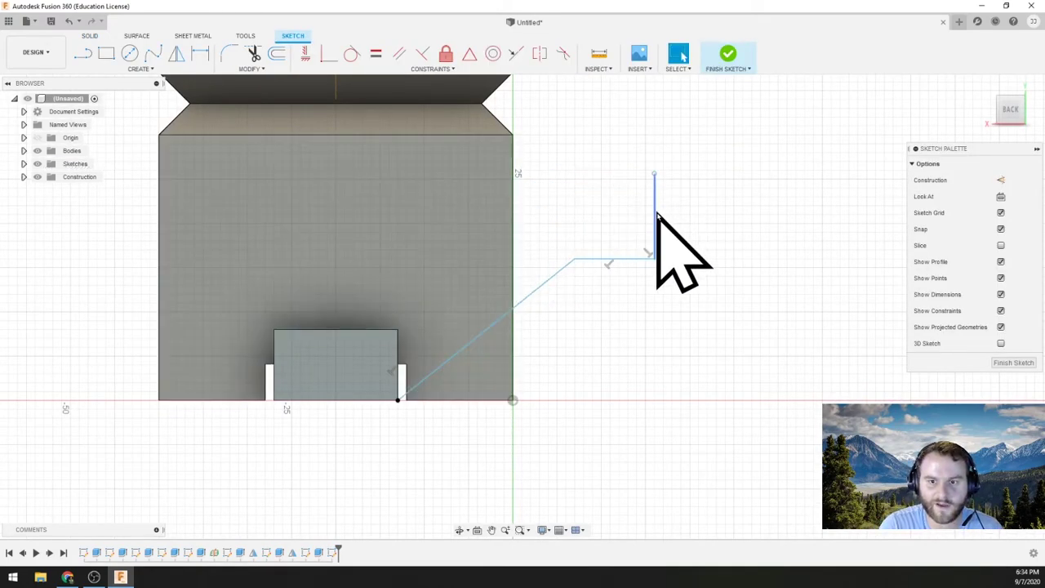
click(656, 214)
key(Delete)
click(623, 261)
key(Delete)
click(536, 292)
key(Delete)
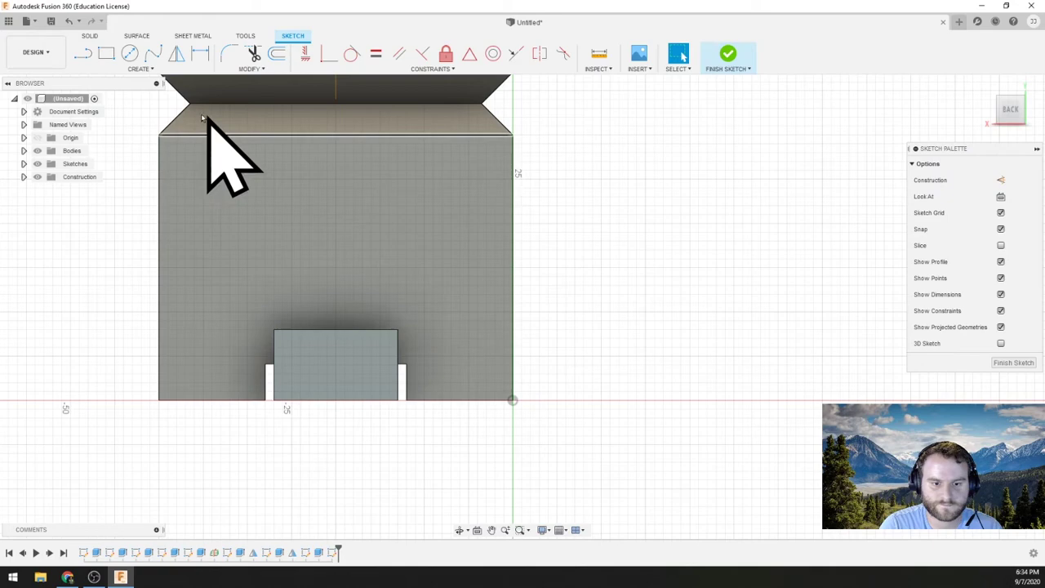
Step: Redraw a closed tail outline with a diagonal support from the block corner, then rising straight up
click(83, 53)
click(398, 401)
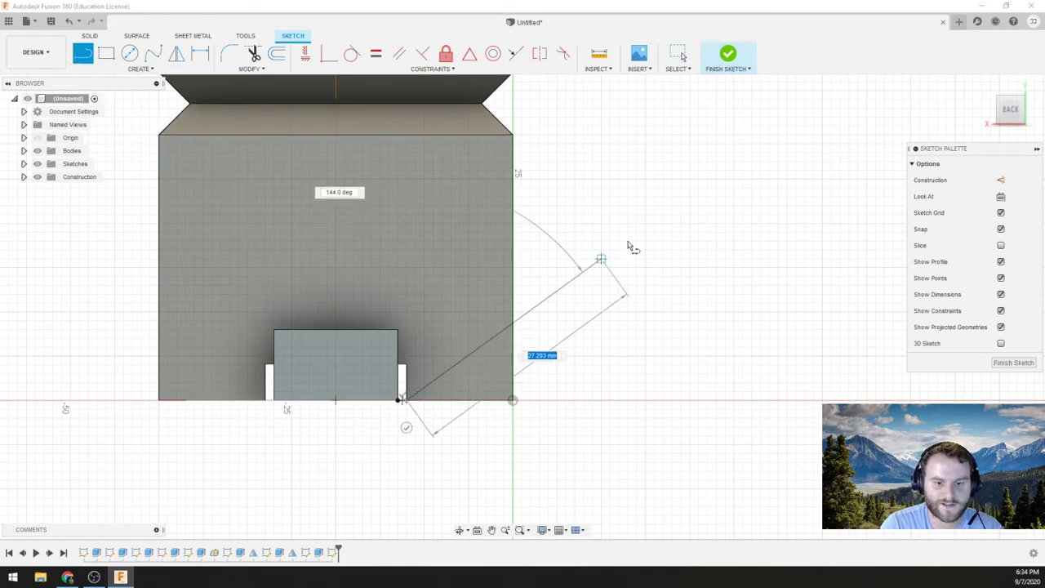
click(565, 267)
click(564, 132)
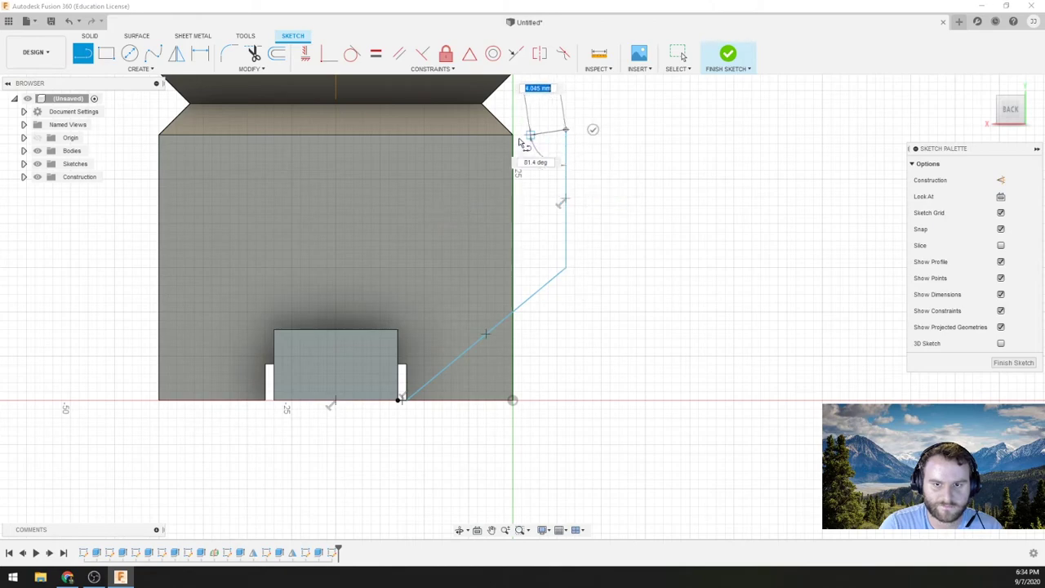
click(489, 131)
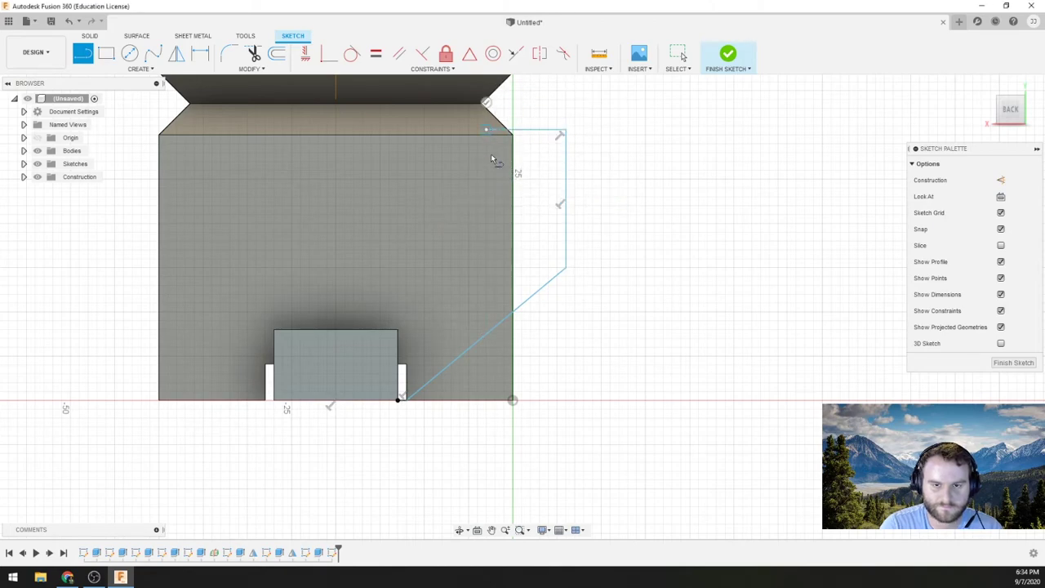
click(486, 241)
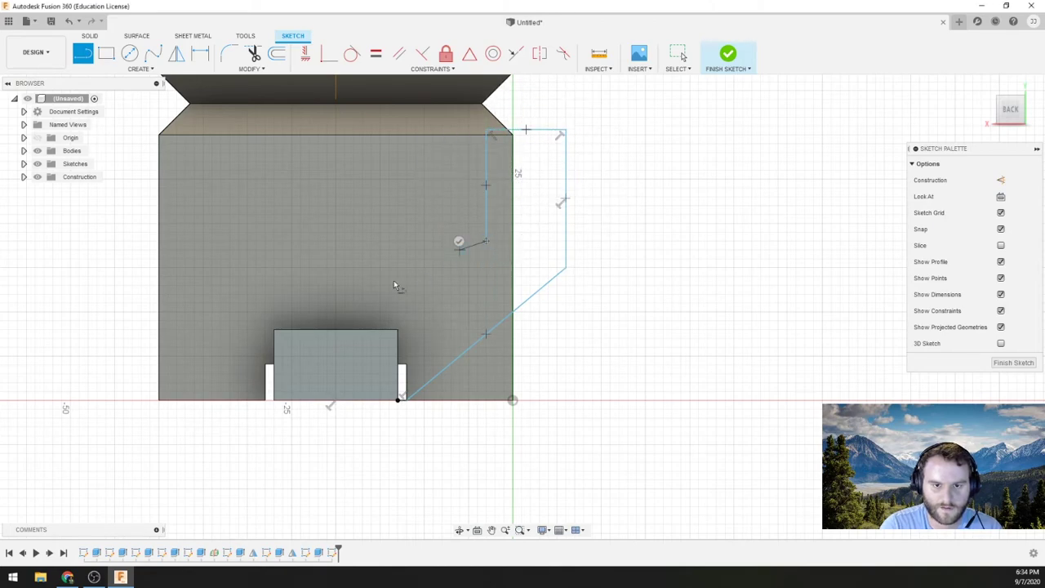
click(275, 333)
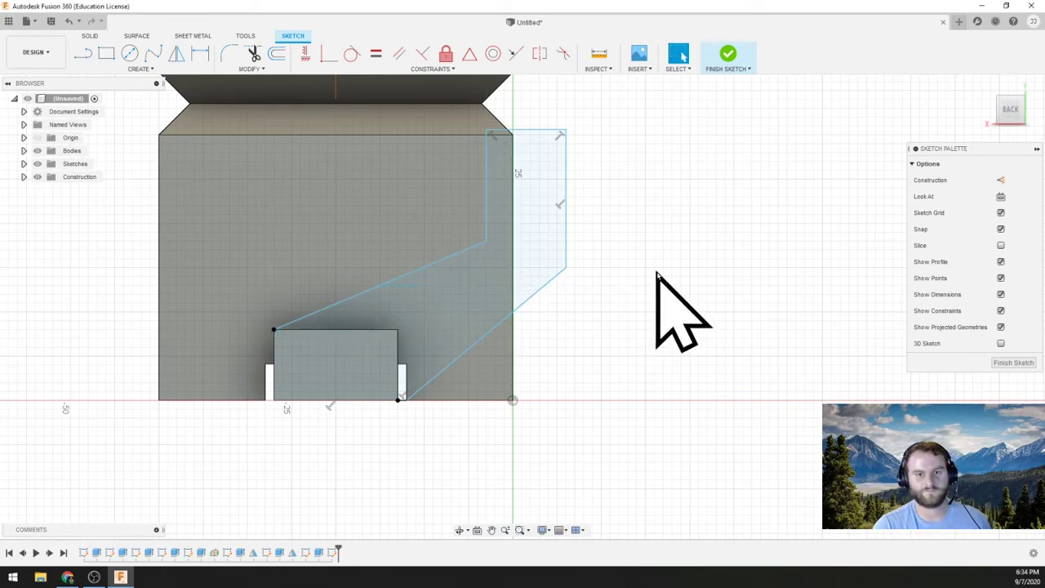
mouse_move(677, 315)
shift+middle_down()
mouse_move(635, 280)
mouse_move(646, 262)
shift+middle_up()
Step: Finish the sketch and extrude the tail profile 5 mm thick, joined to the cat body
click(729, 54)
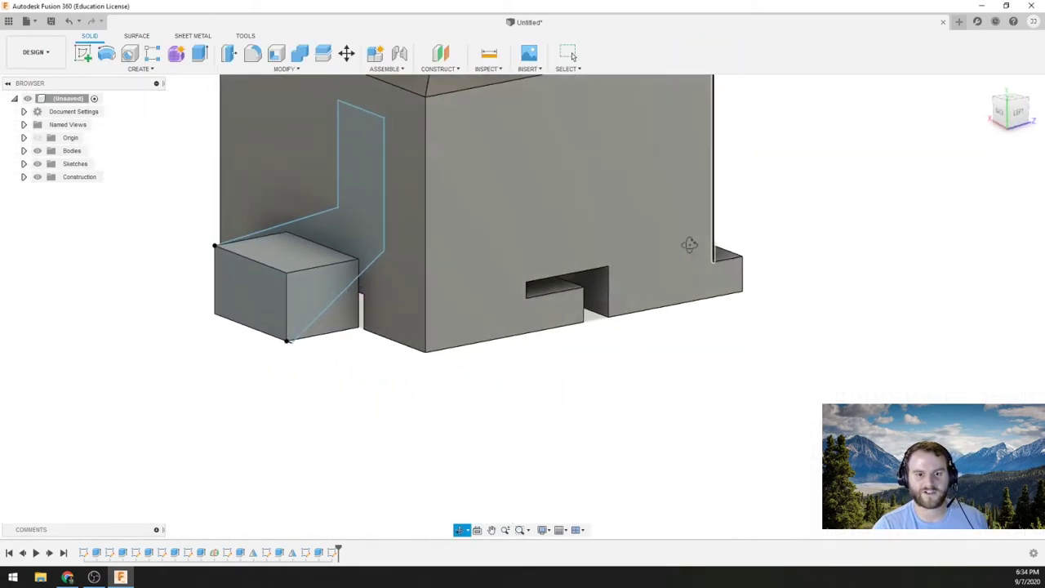
click(362, 234)
click(199, 54)
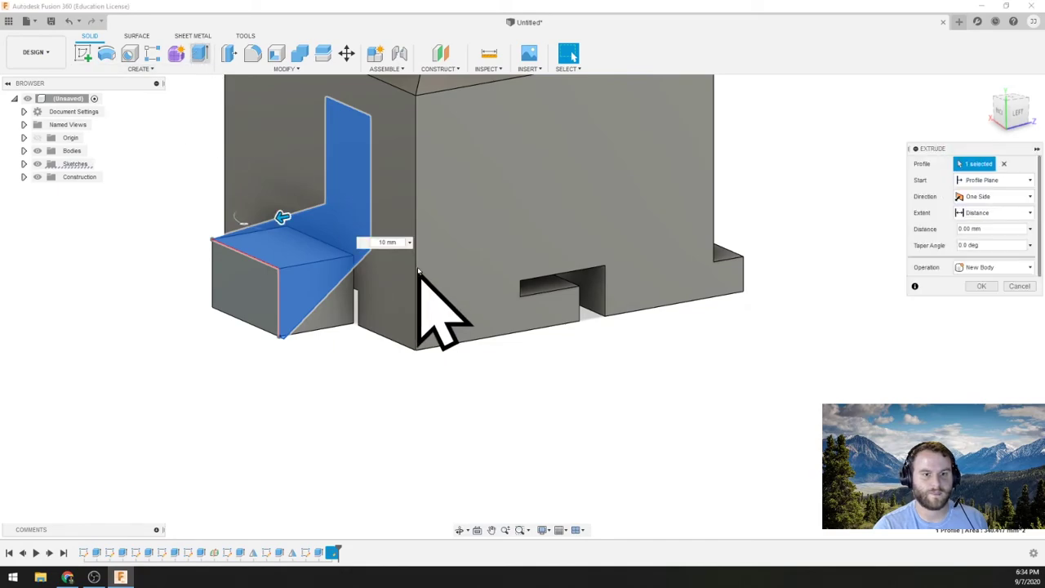
drag(305, 197, 396, 196)
shift+middle_drag(367, 208, 637, 209)
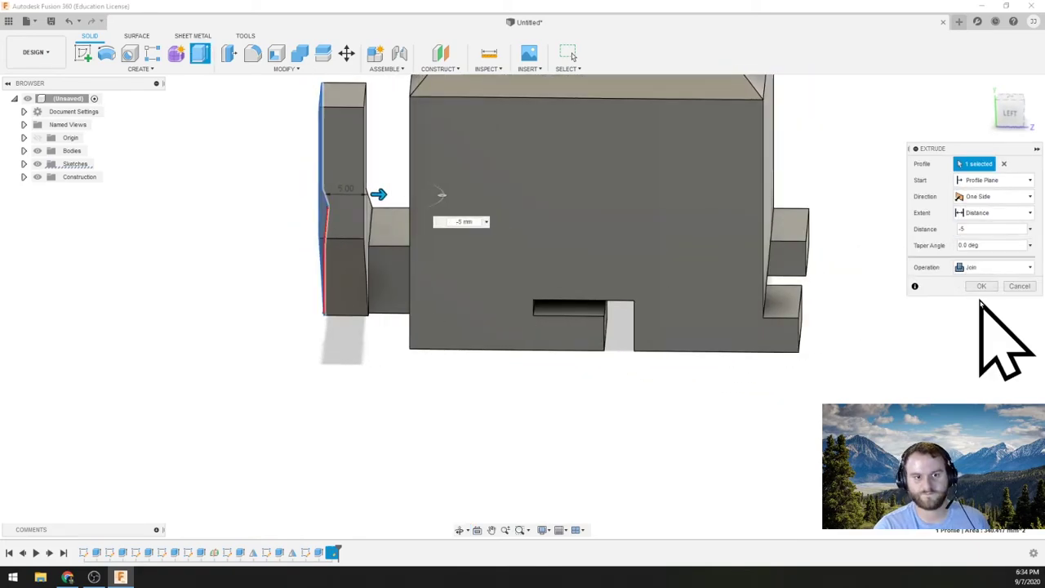
click(980, 288)
scroll(629, 402, down, 3)
shift+middle_drag(621, 396, 530, 366)
Step: Orbit and zoom around the cat to inspect the joined tail, then open the Create menu
scroll(805, 367, down, 3)
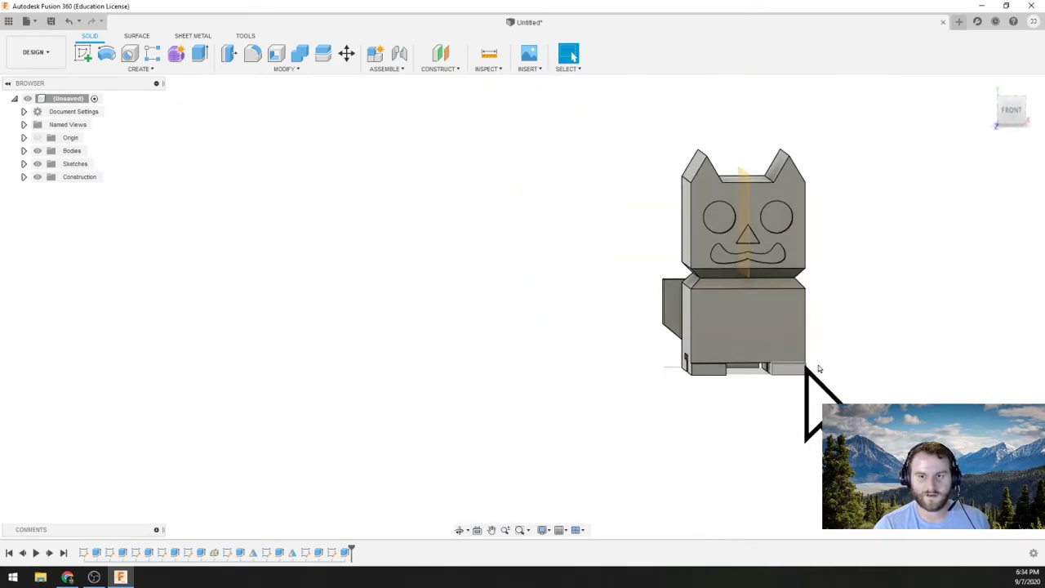
shift+middle_drag(805, 367, 664, 373)
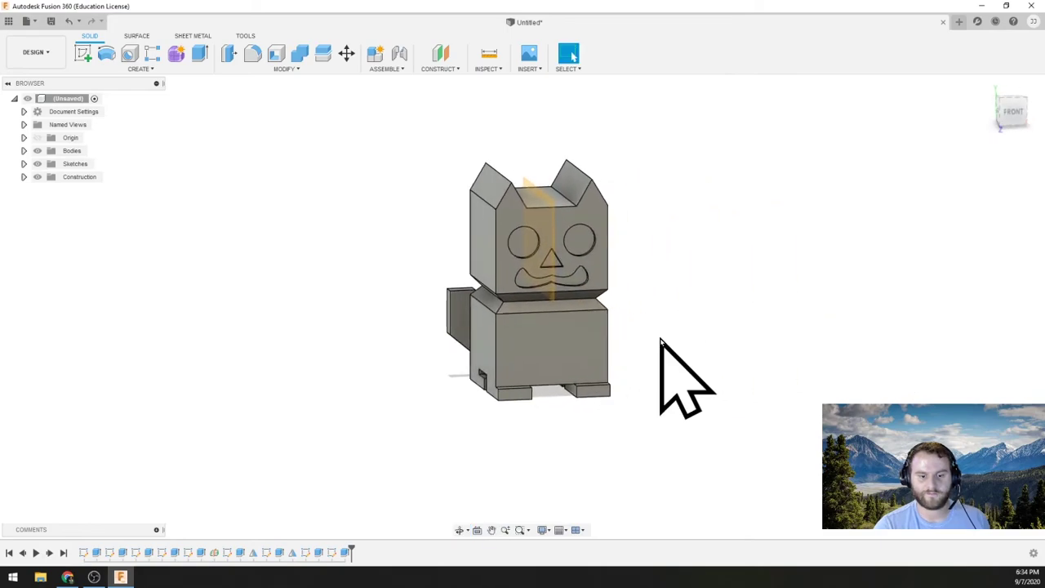
scroll(621, 351, up, 2)
shift+middle_drag(621, 320, 638, 349)
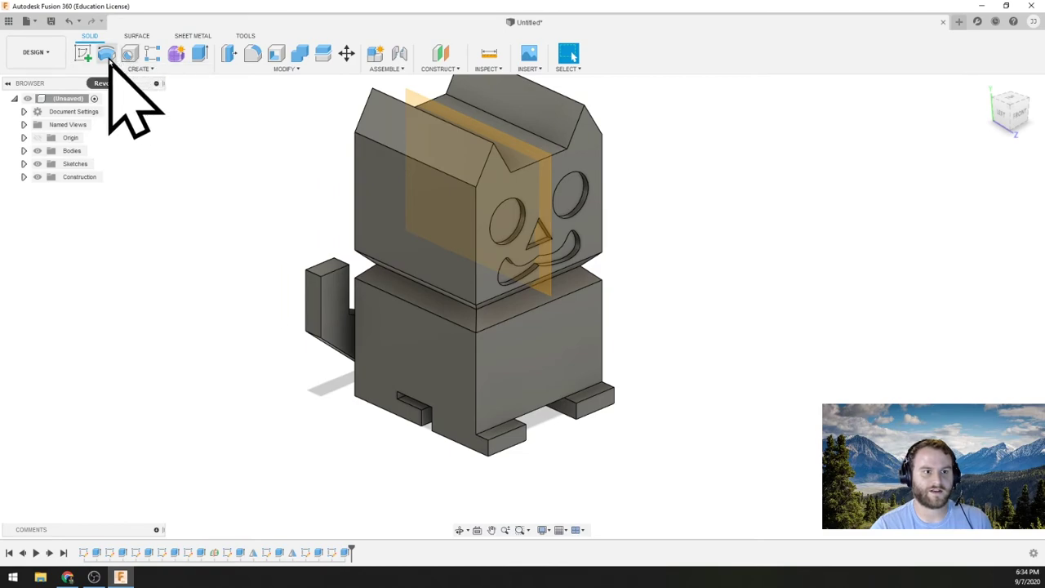
click(130, 70)
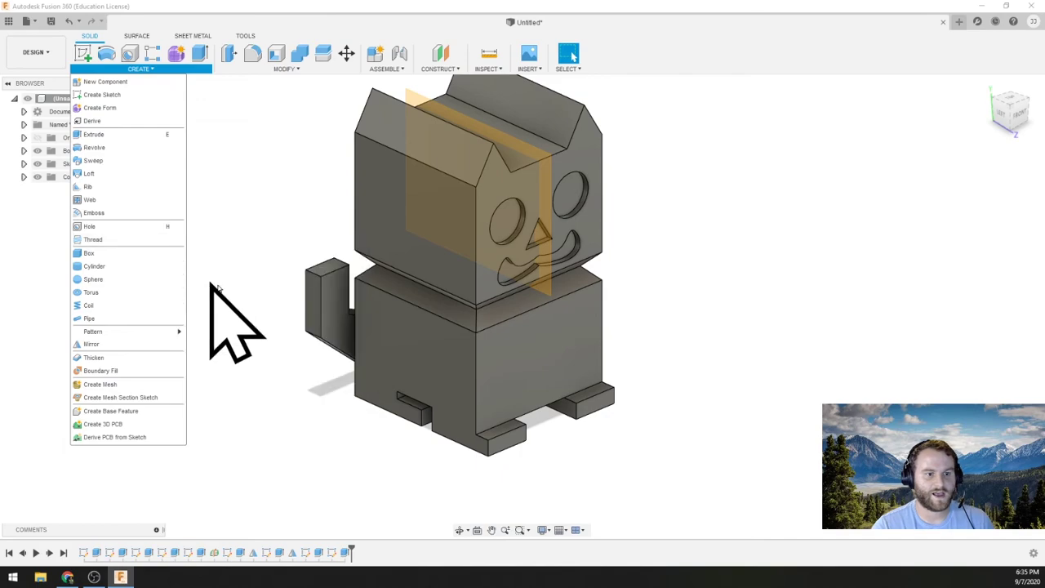
Step: Close the Create menu and orbit, zoom and pan to view the cat from the front
click(696, 328)
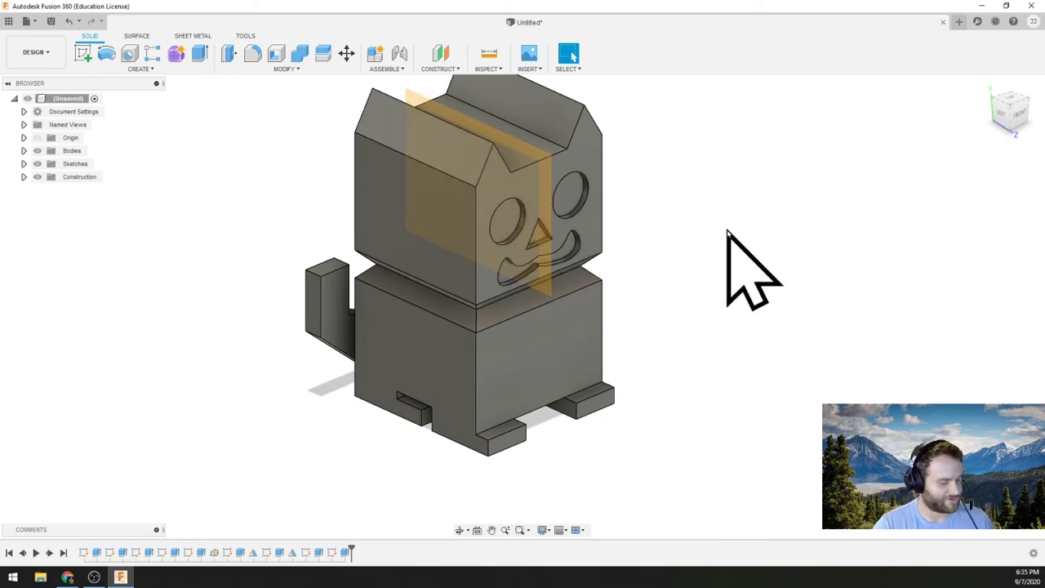
shift+middle_drag(727, 231, 411, 101)
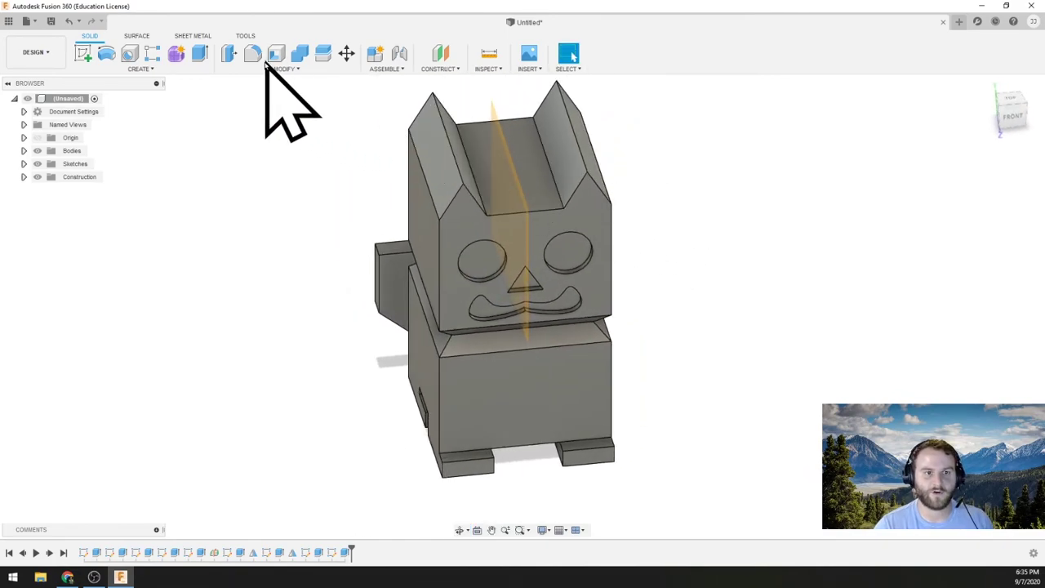
shift+middle_drag(646, 281, 588, 286)
scroll(630, 298, up, 2)
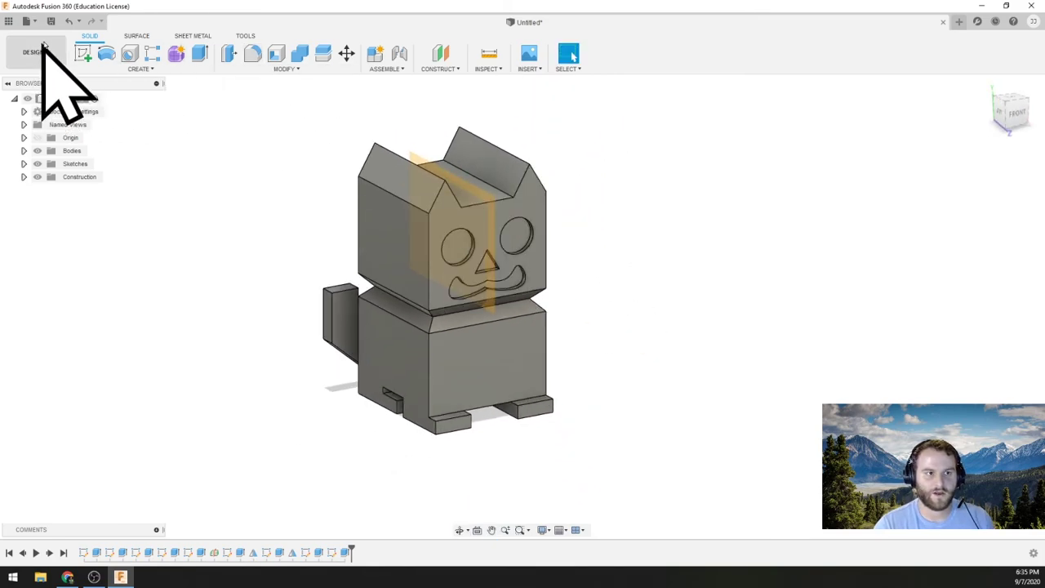
scroll(645, 225, up, 2)
scroll(604, 205, down, 3)
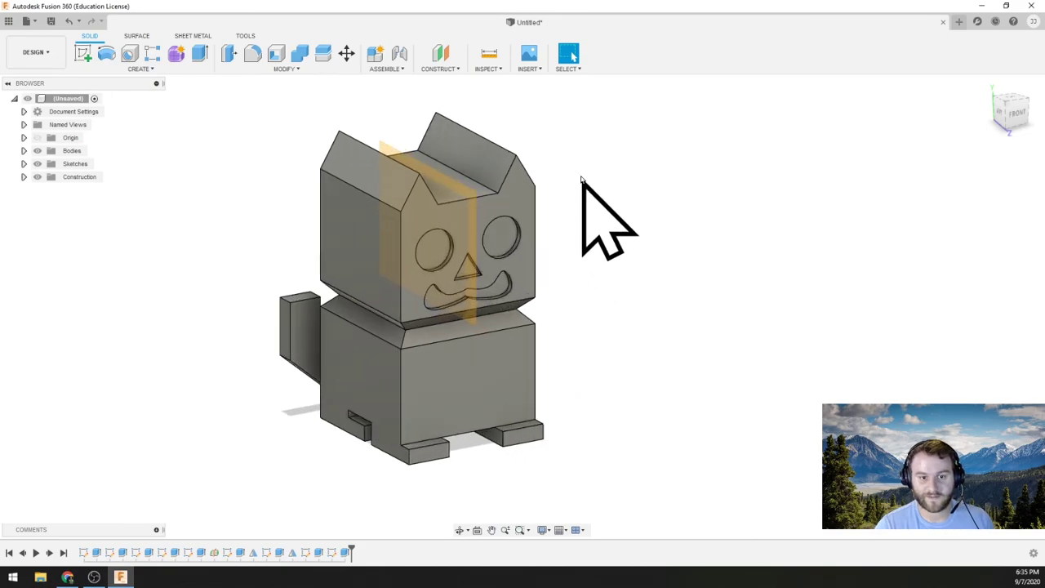
middle_drag(582, 179, 603, 183)
Step: Export the root component with Save As STL, accepting the default export settings
click(27, 22)
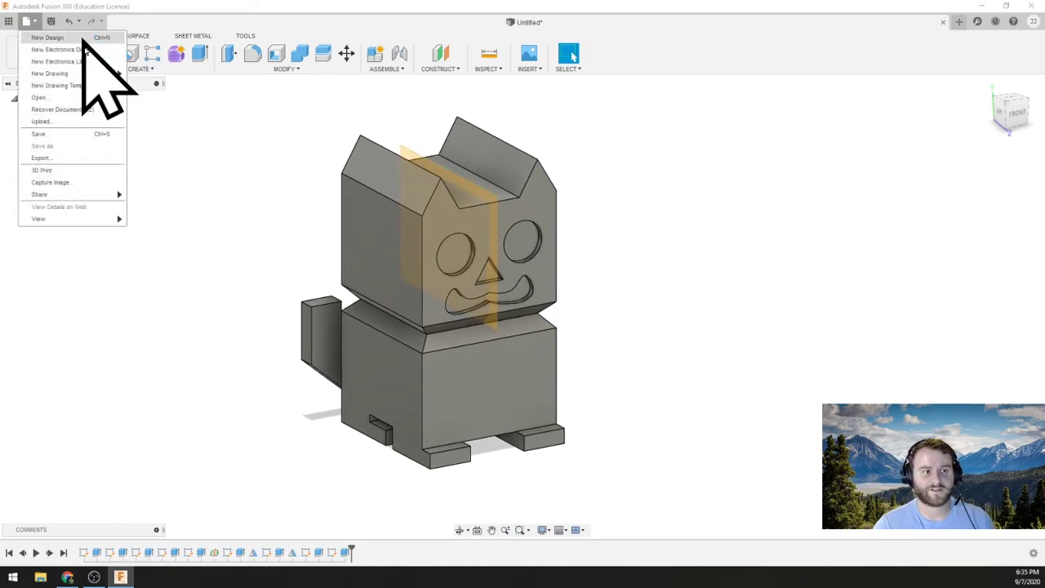
click(299, 122)
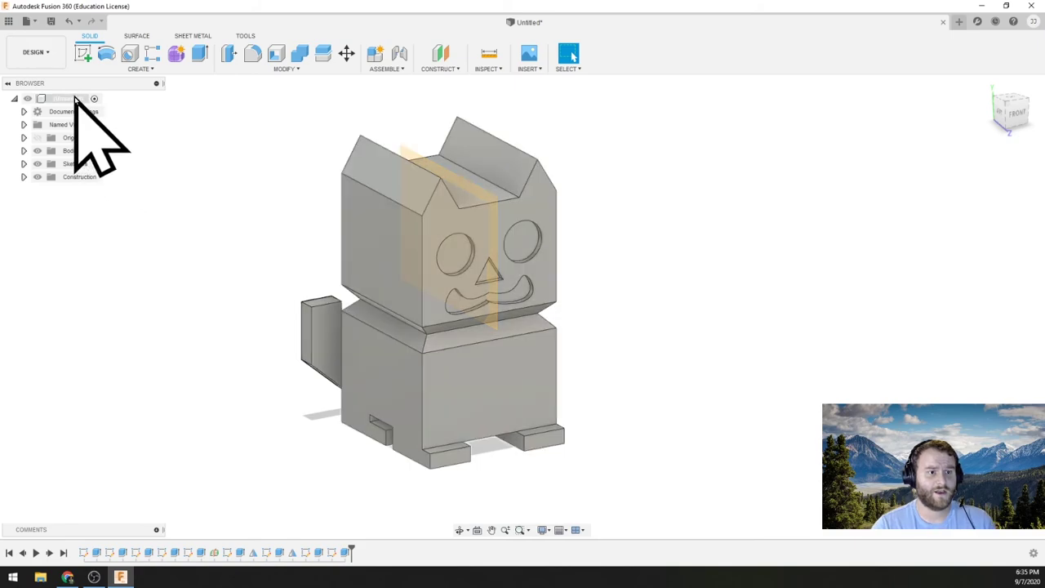
right_click(70, 99)
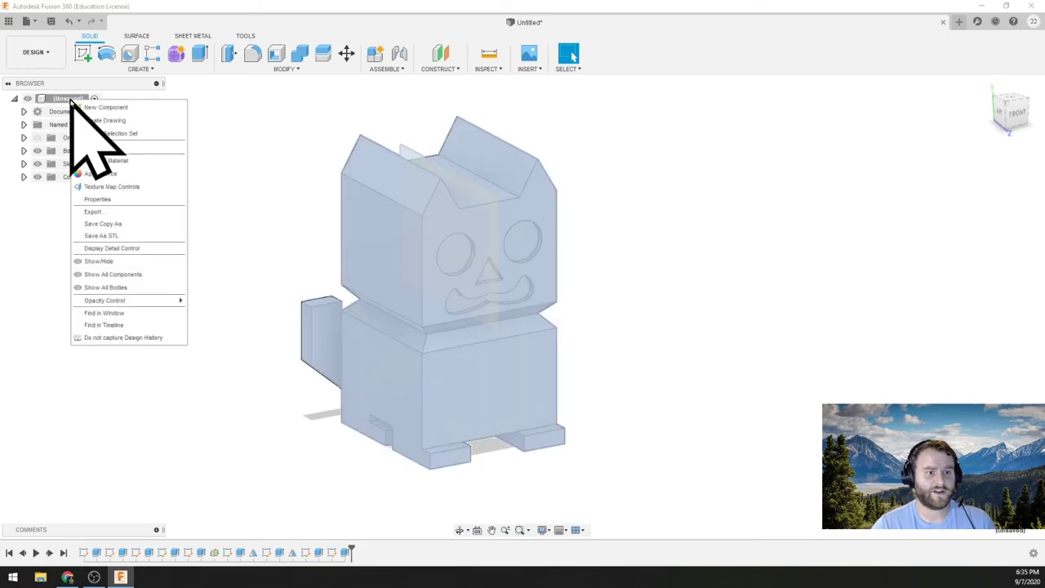
click(107, 245)
click(982, 313)
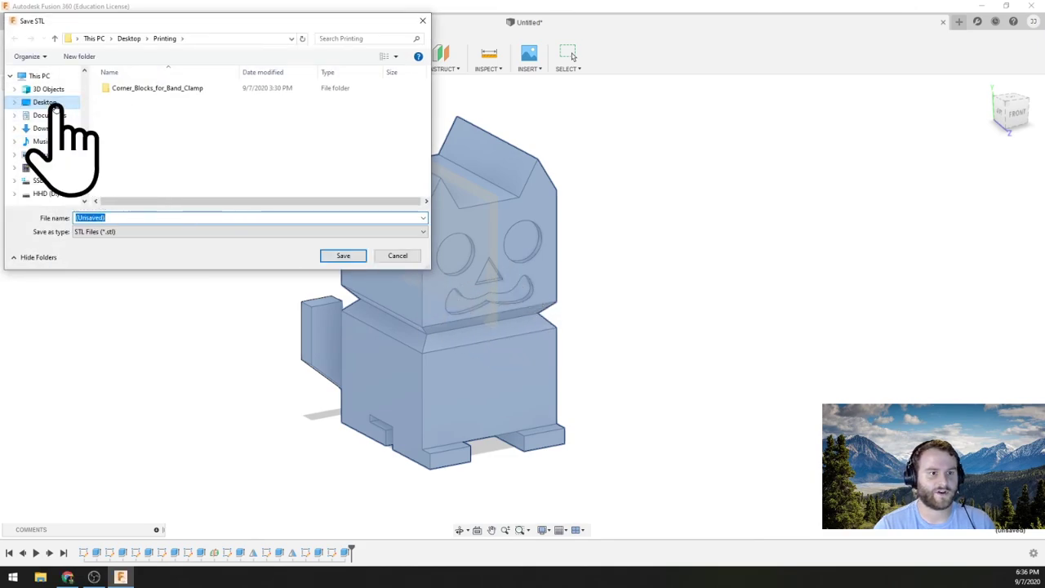
Step: Save the STL as Cat in the Printing folder, then close Fusion 360 without saving
text(Cat)
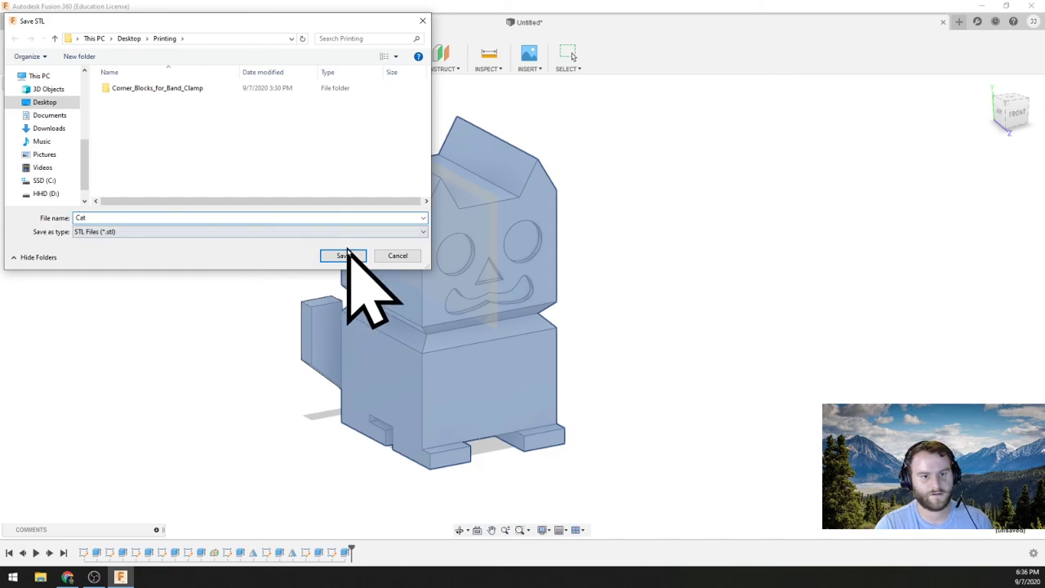
click(343, 255)
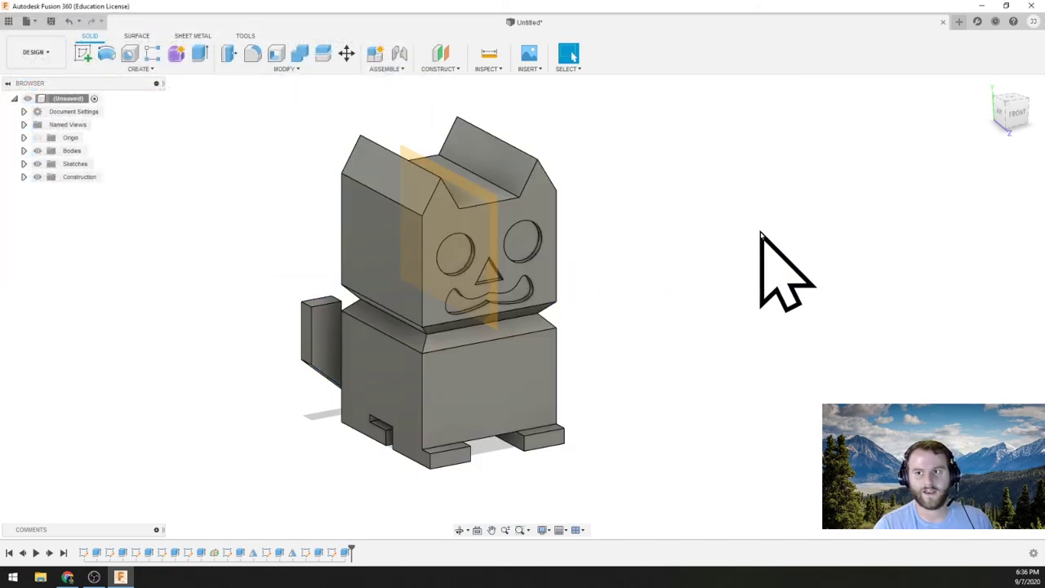
click(1031, 5)
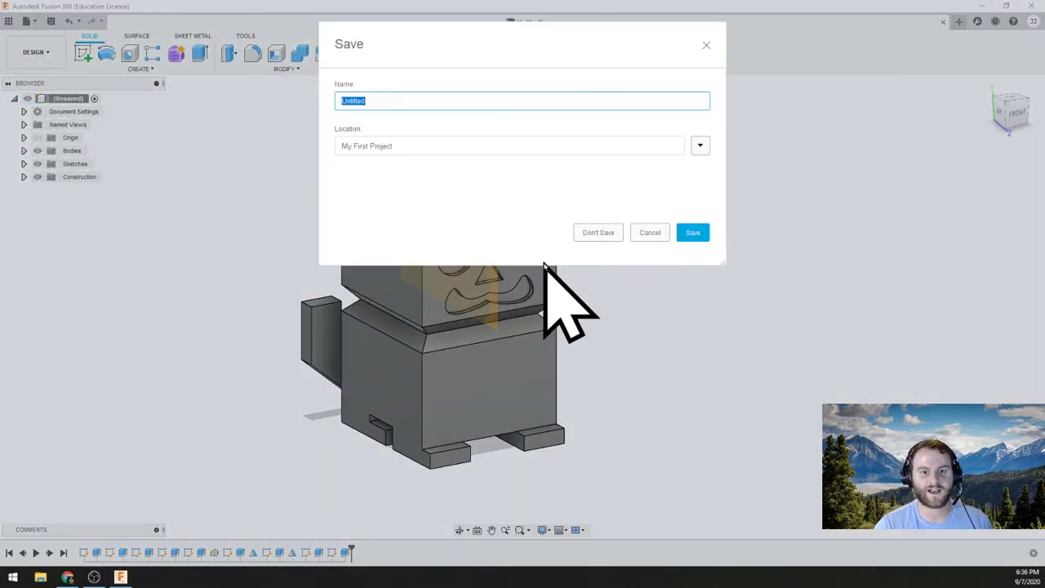
click(606, 232)
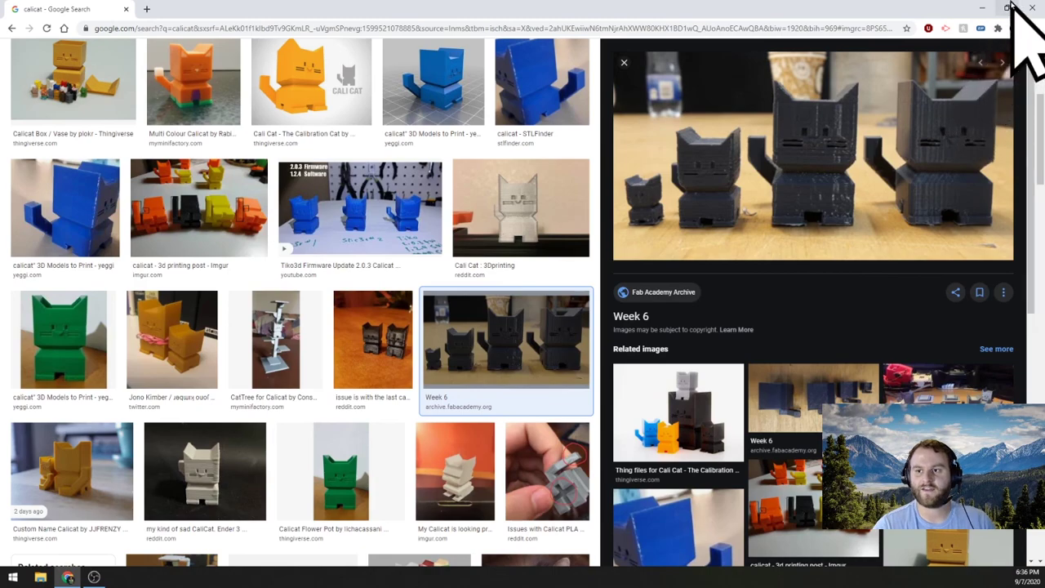
Step: Close the Chrome window showing the calicat image results
click(1030, 8)
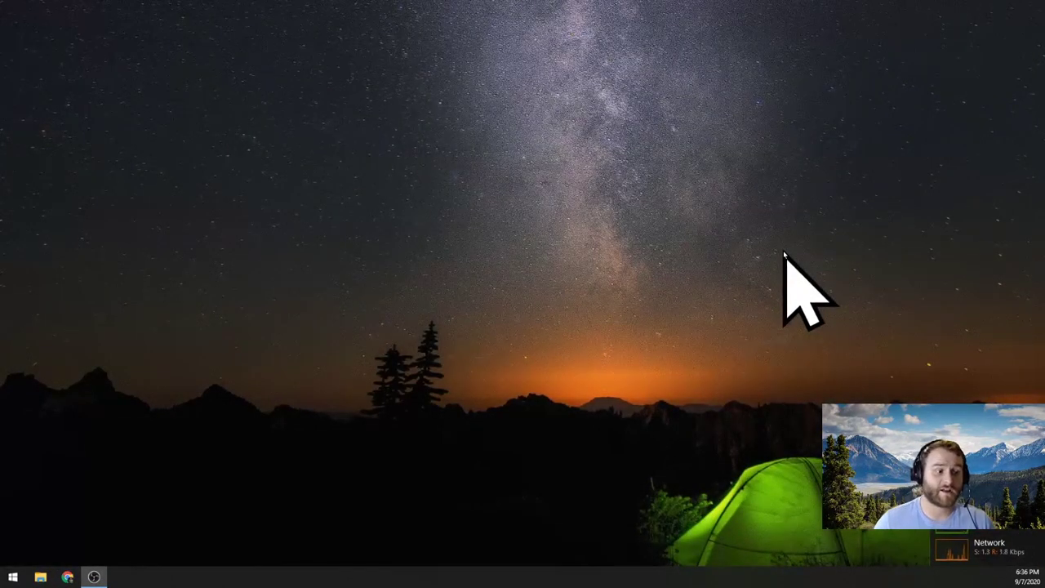